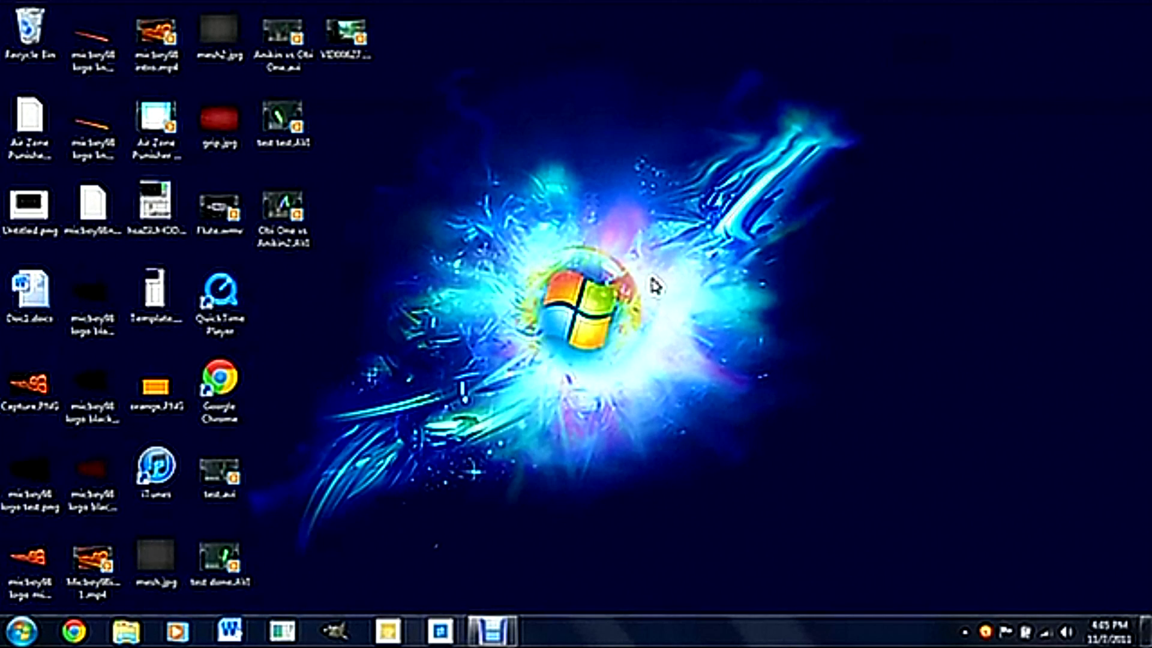
Find and run LSMaker.exe, and maximize its window
click(21, 630)
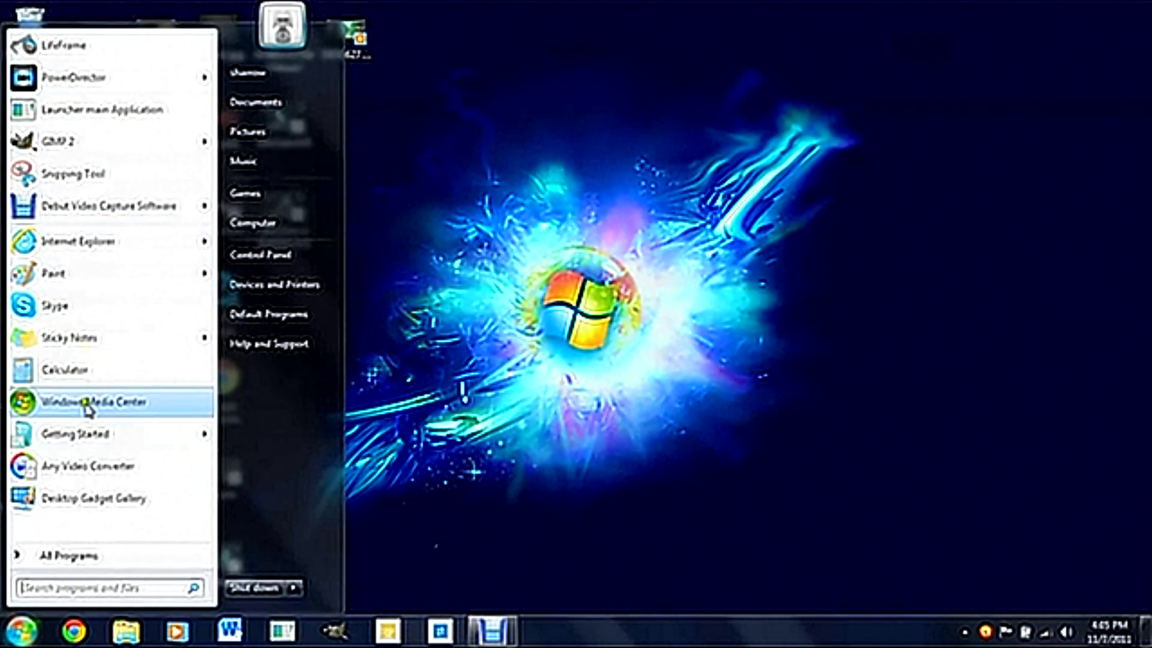
text(lsmaker)
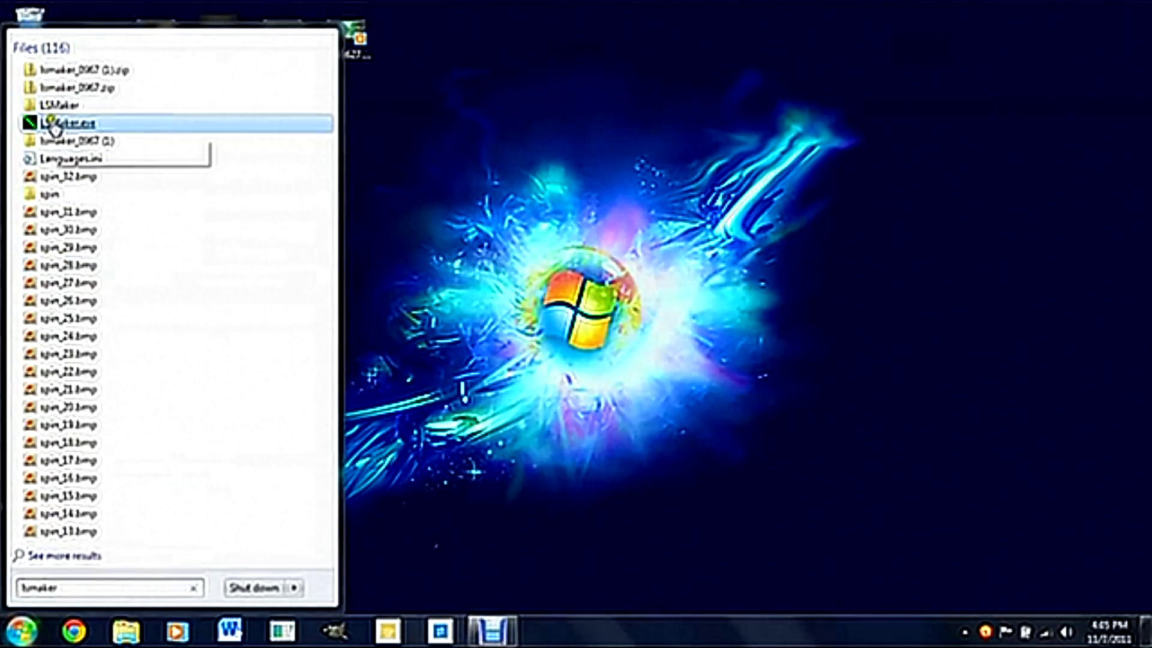
click(54, 127)
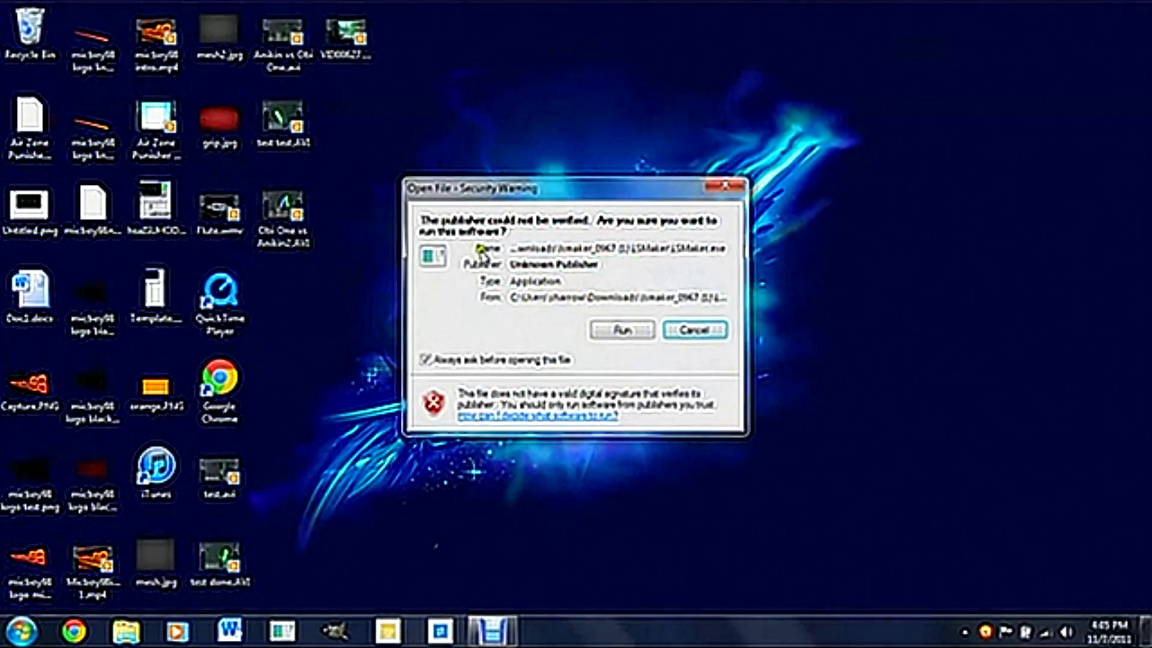
click(689, 329)
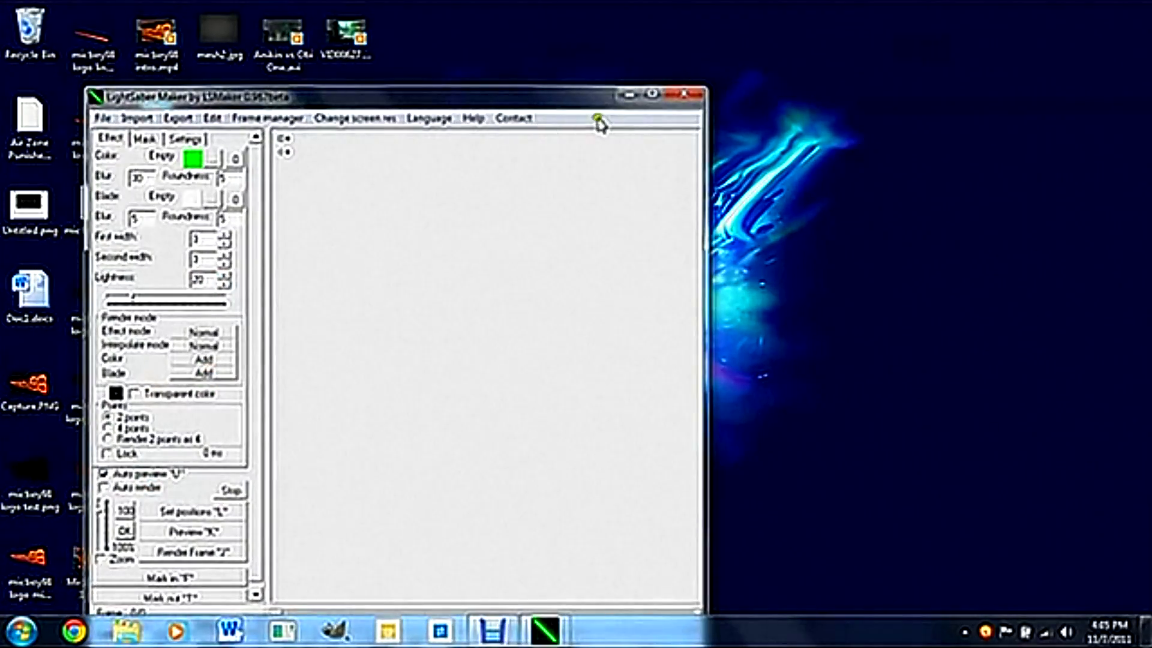
double_click(646, 96)
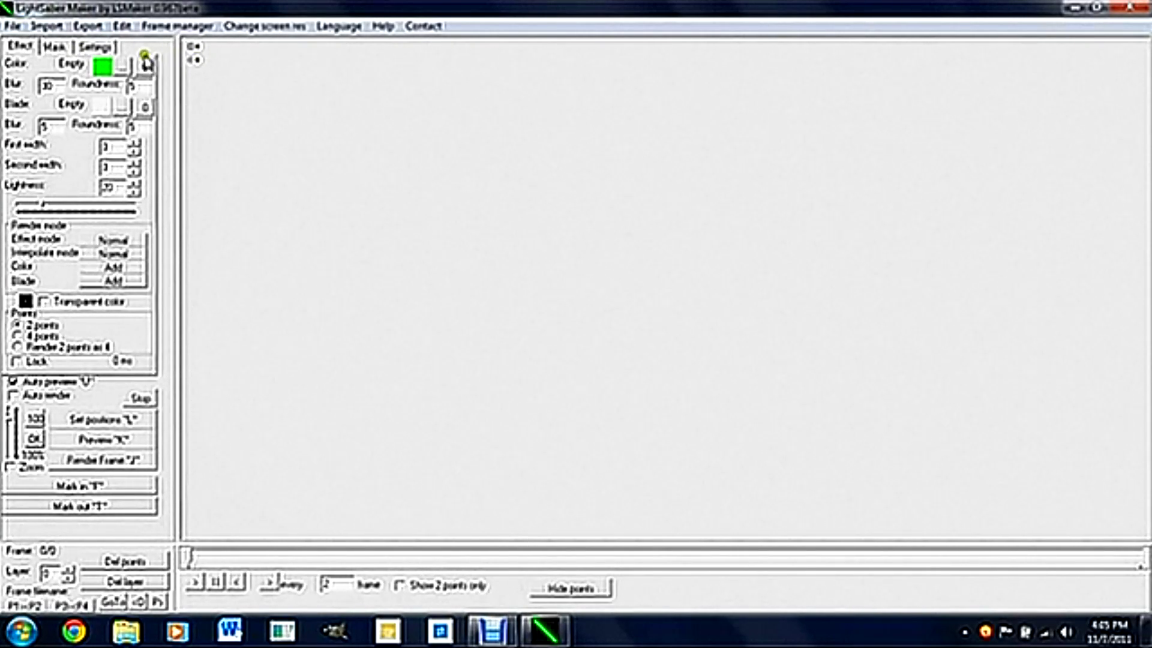
Start importing files and browse to the D:\ASUS\LifeFrame\Image folder
click(12, 26)
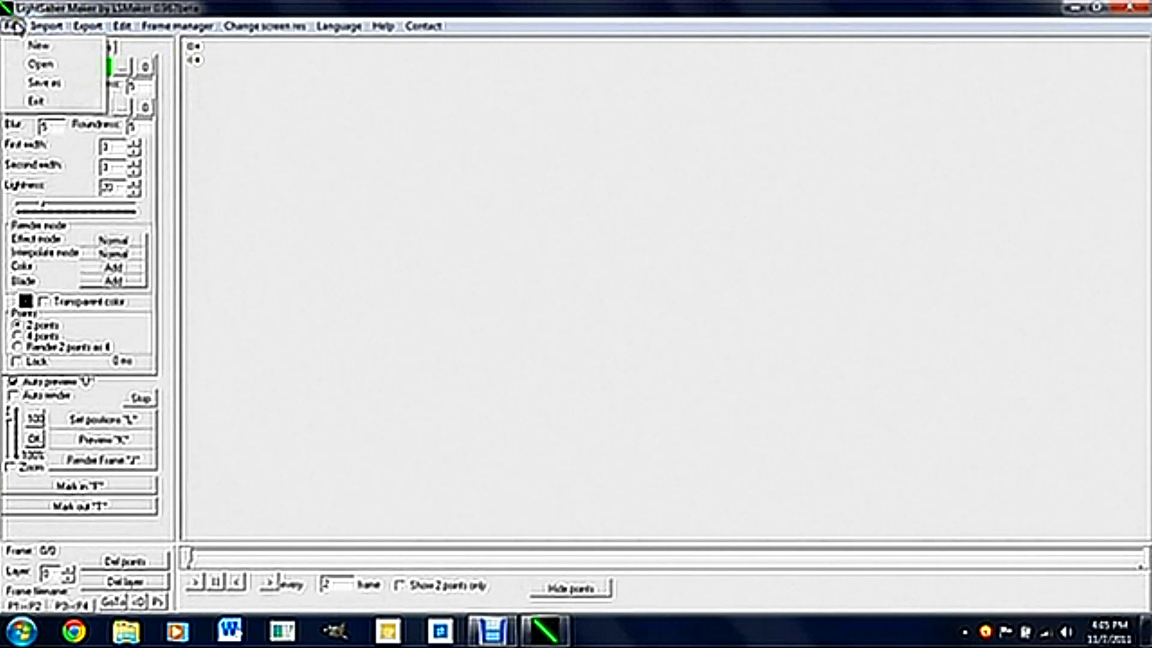
click(261, 85)
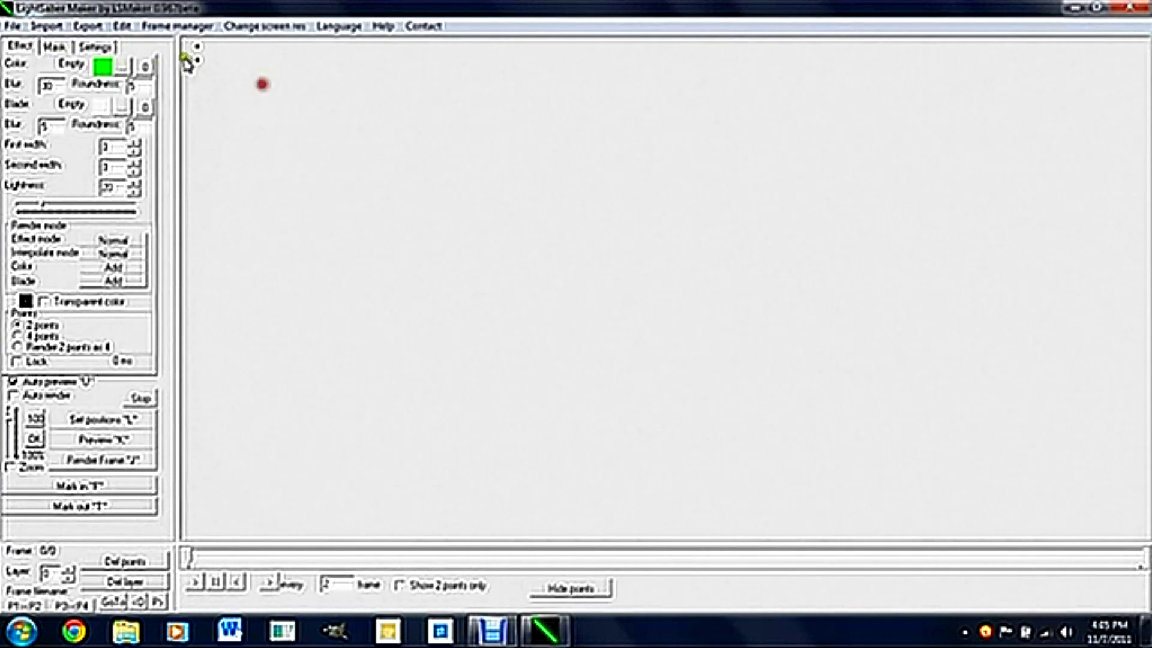
click(68, 27)
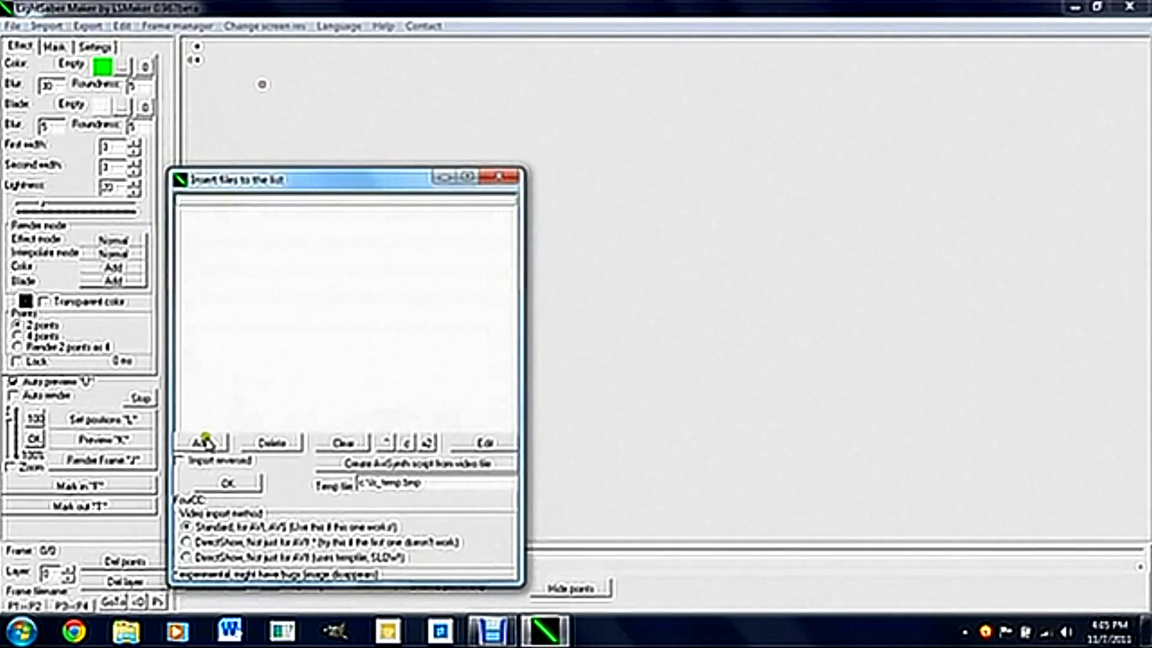
click(204, 442)
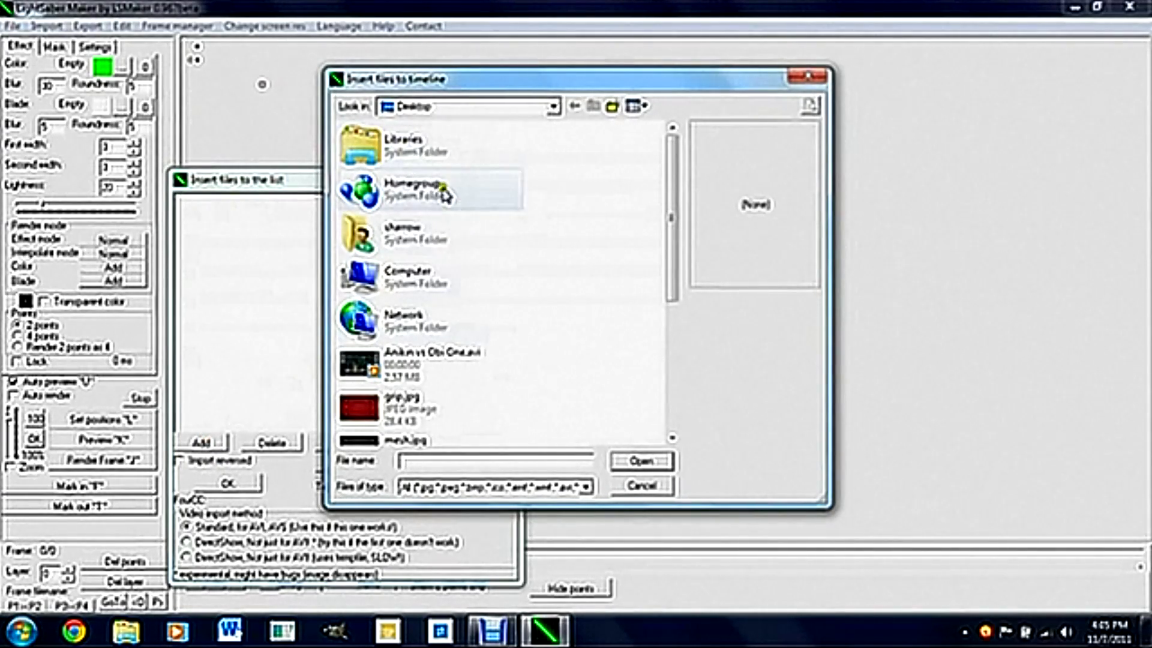
double_click(444, 155)
click(574, 107)
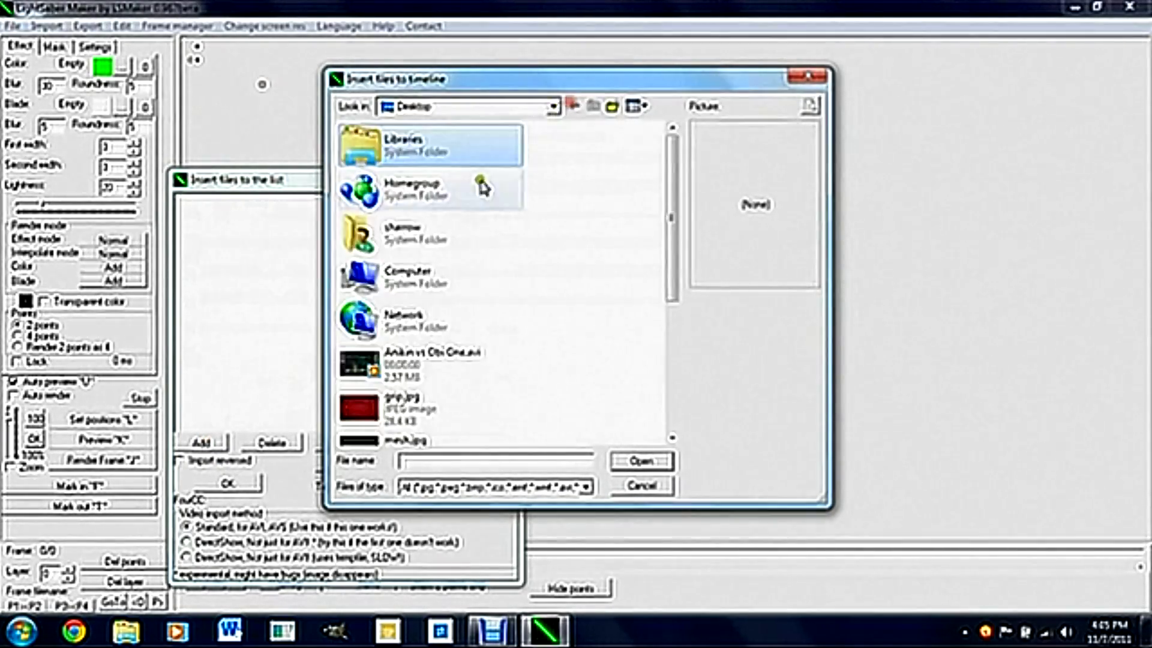
double_click(456, 285)
double_click(449, 183)
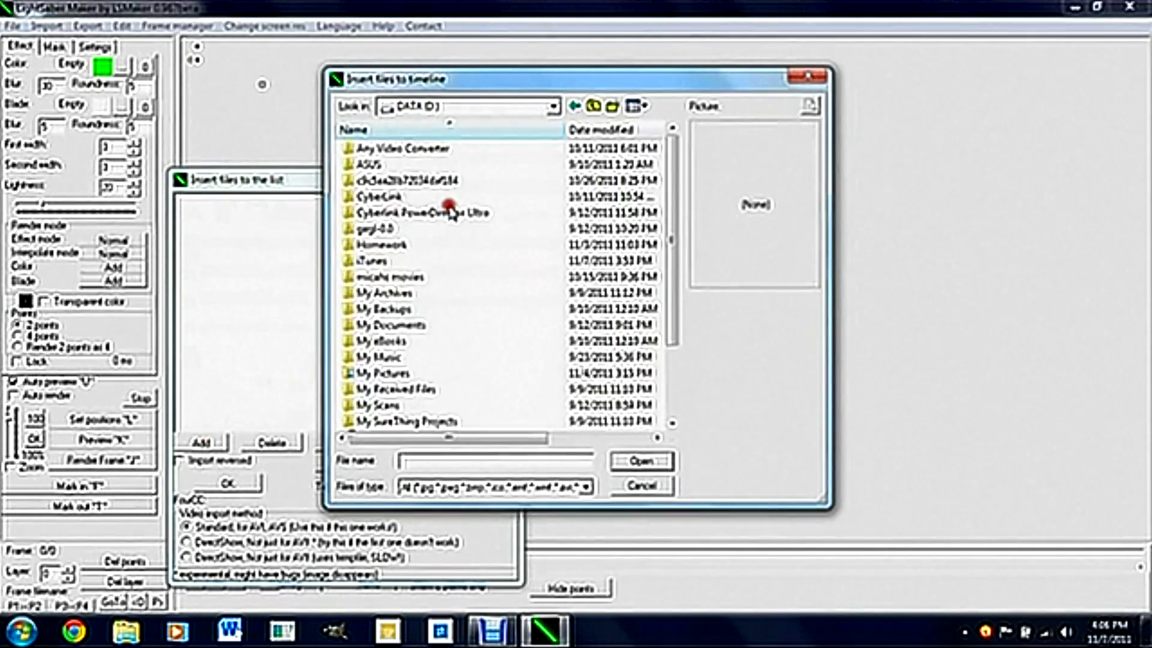
double_click(378, 164)
double_click(386, 150)
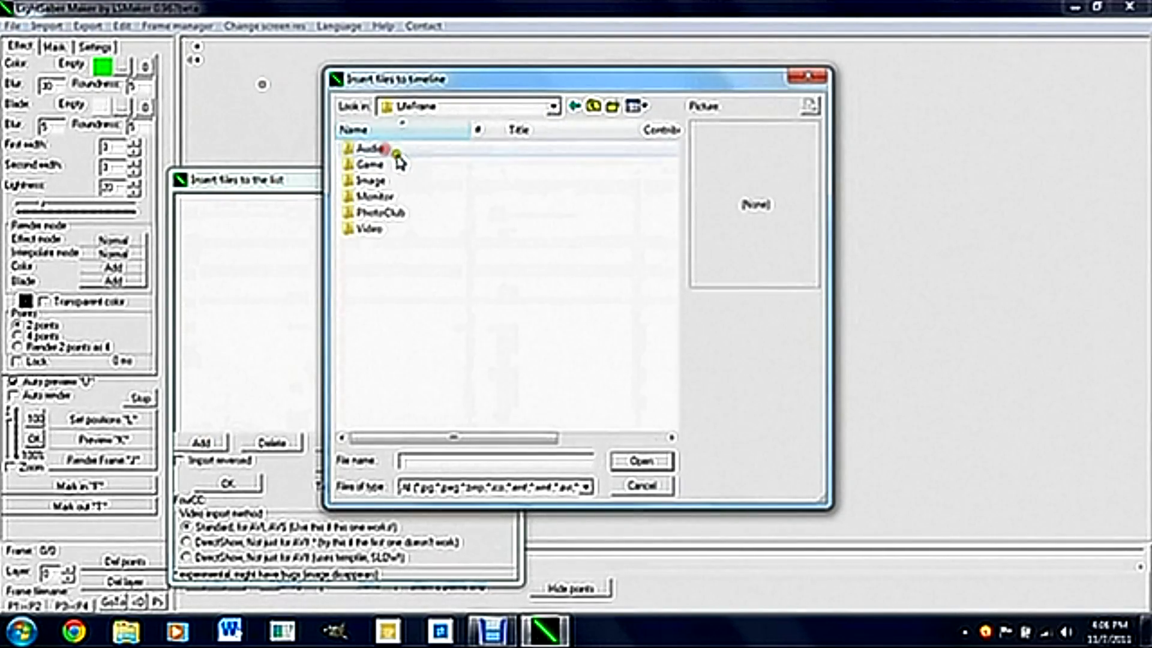
double_click(396, 181)
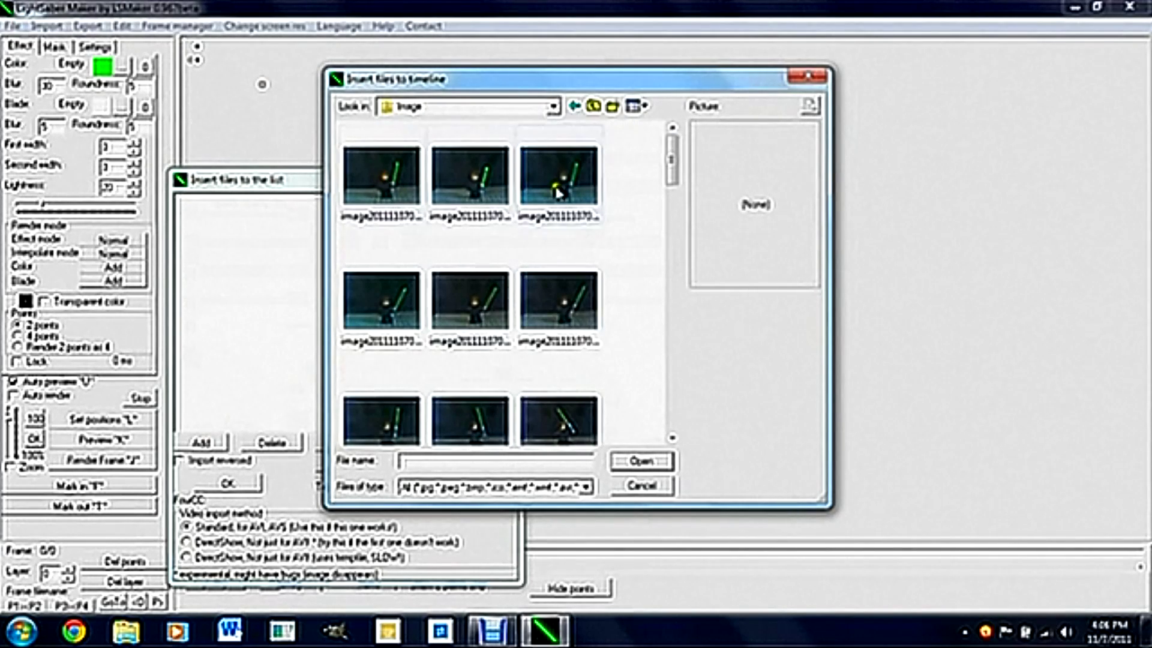
Preview the first few lightsaber images in the Image folder
click(555, 294)
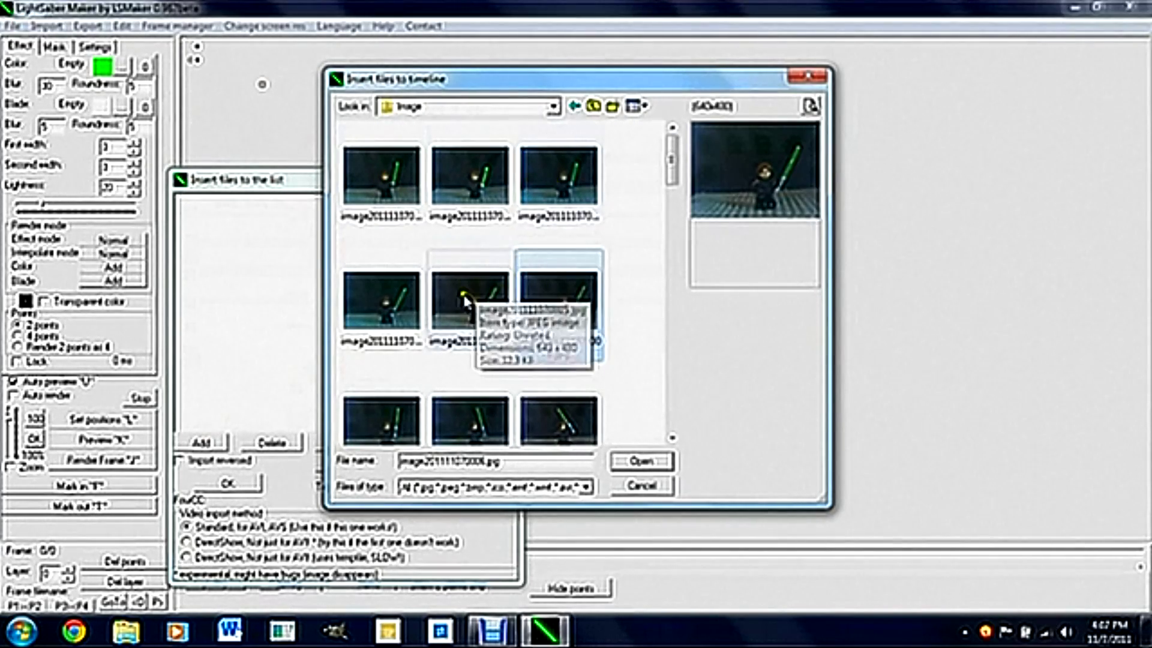
click(390, 186)
click(507, 191)
click(525, 207)
click(414, 303)
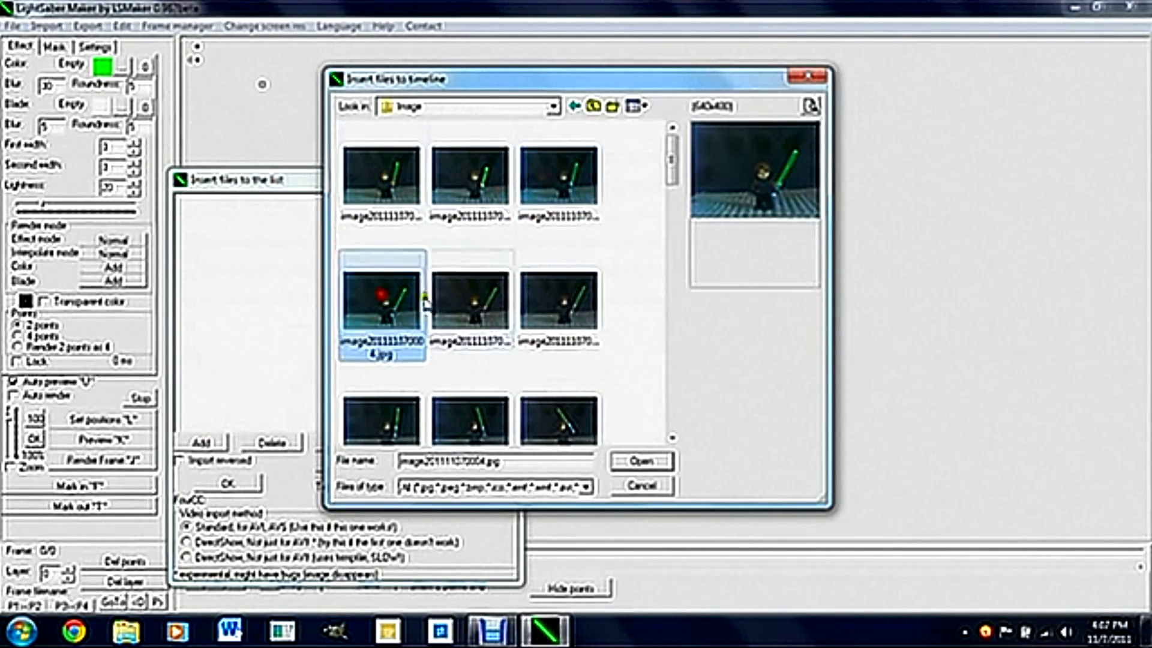
click(536, 335)
scroll(535, 345, down, 1)
scroll(510, 270, up, 1)
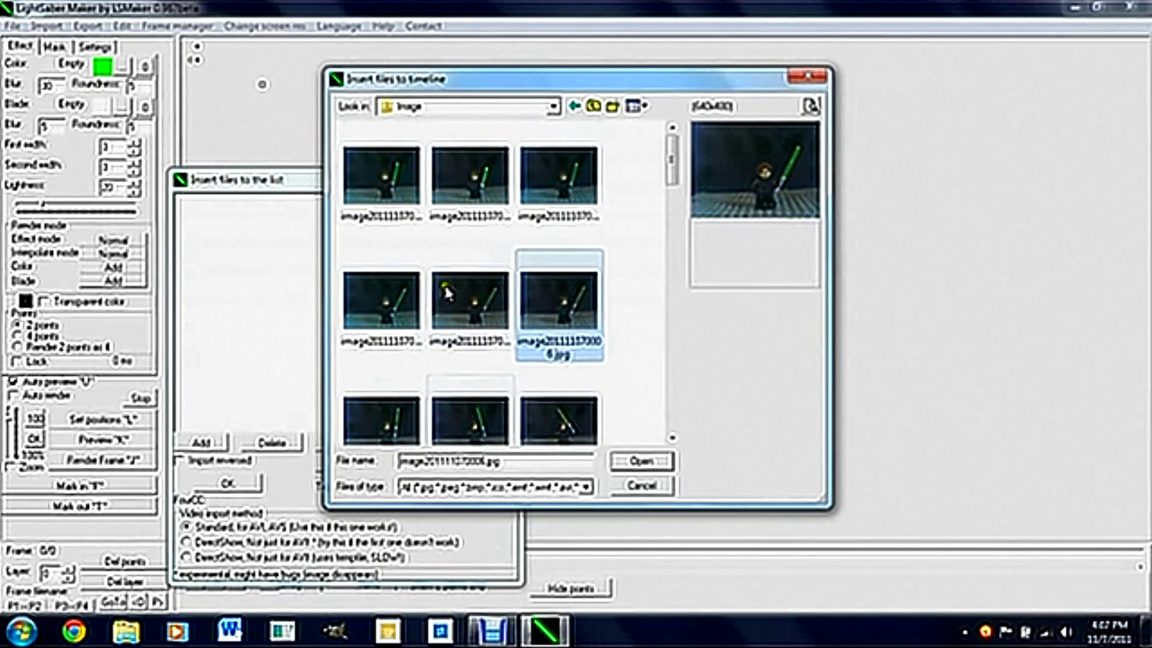
Add the images image201111070001.jpg through image201111070022.jpg to the import list
click(390, 186)
drag(678, 138, 660, 259)
shift+click(393, 360)
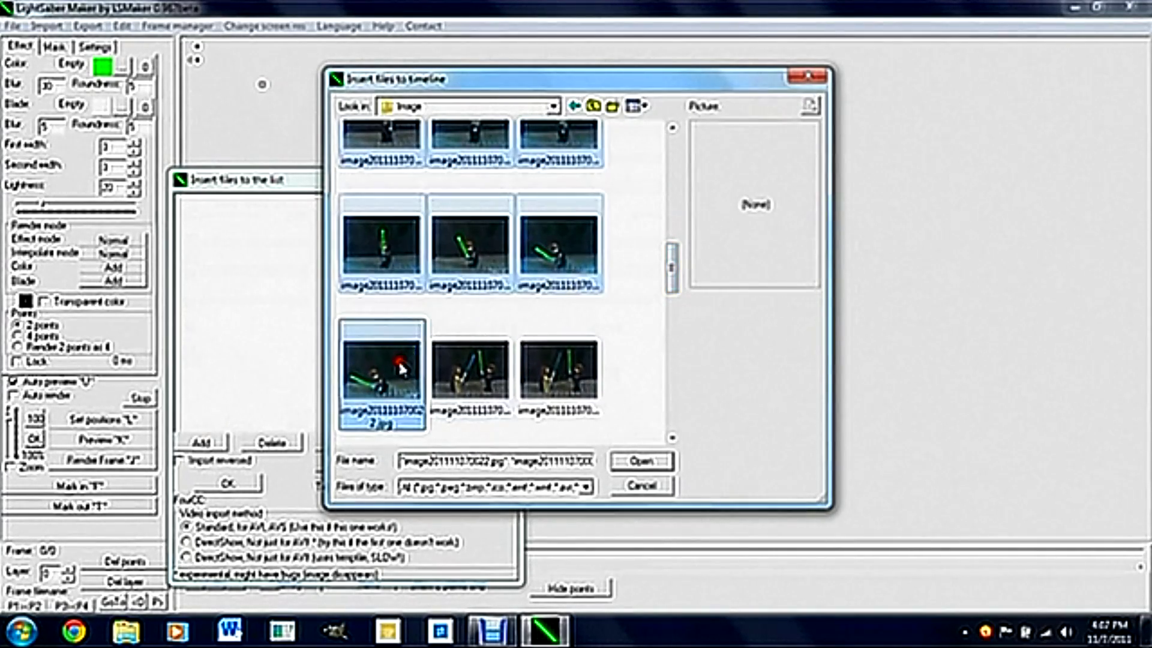
click(660, 463)
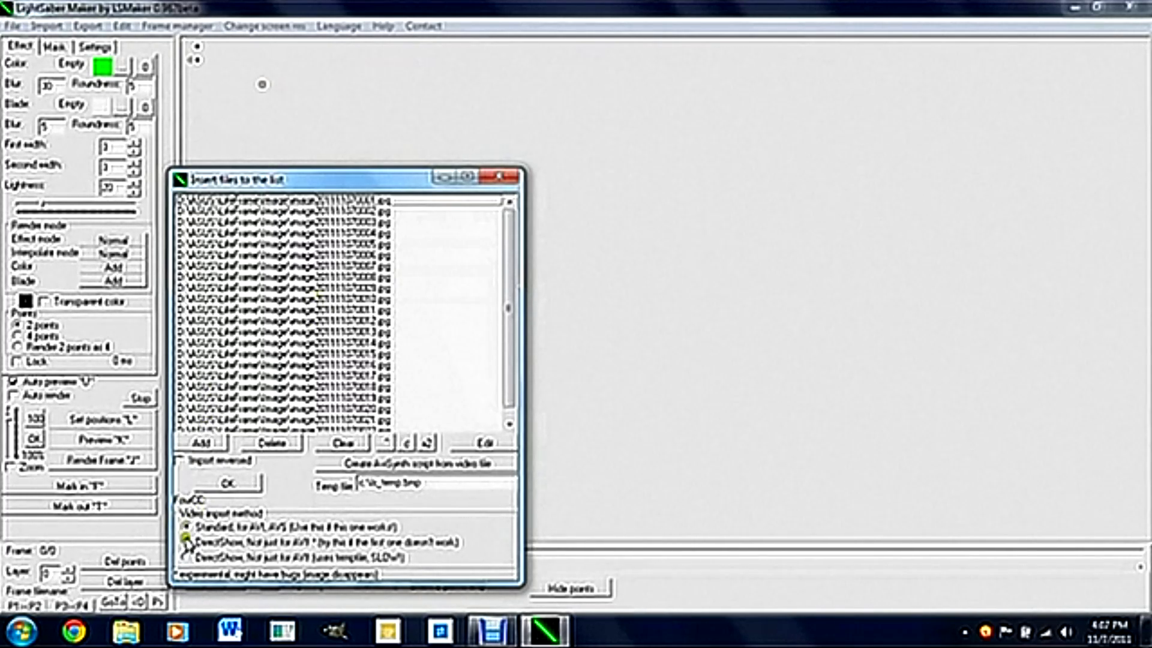
Import the listed images using the Standard, for AVI, AVS video input method
click(186, 542)
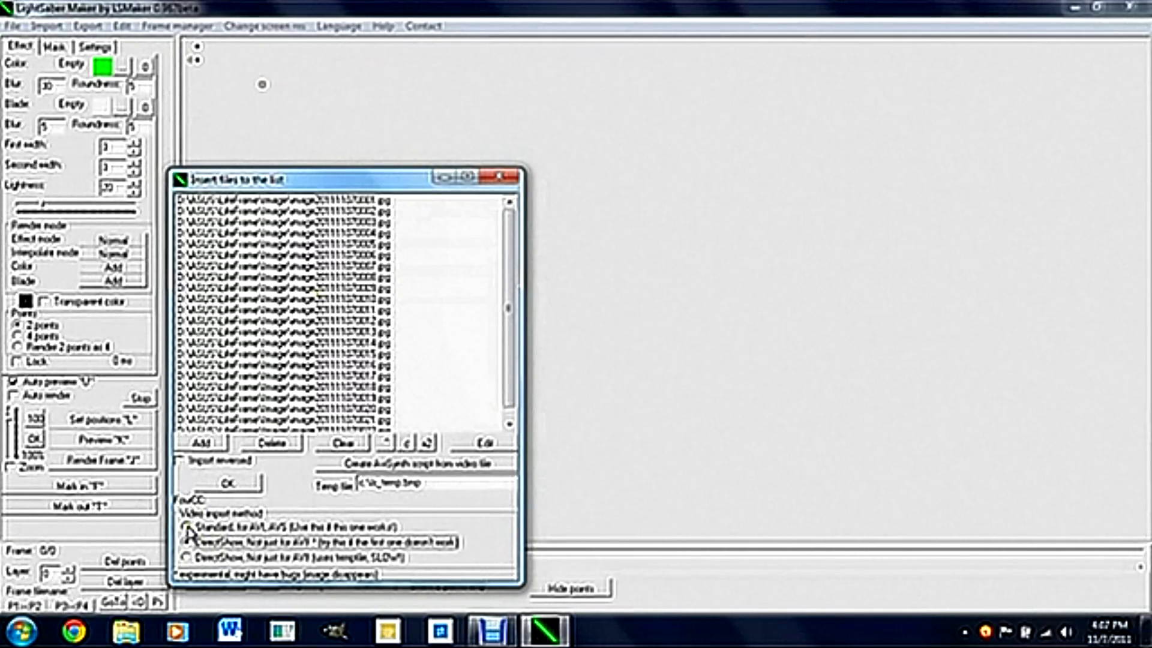
click(187, 528)
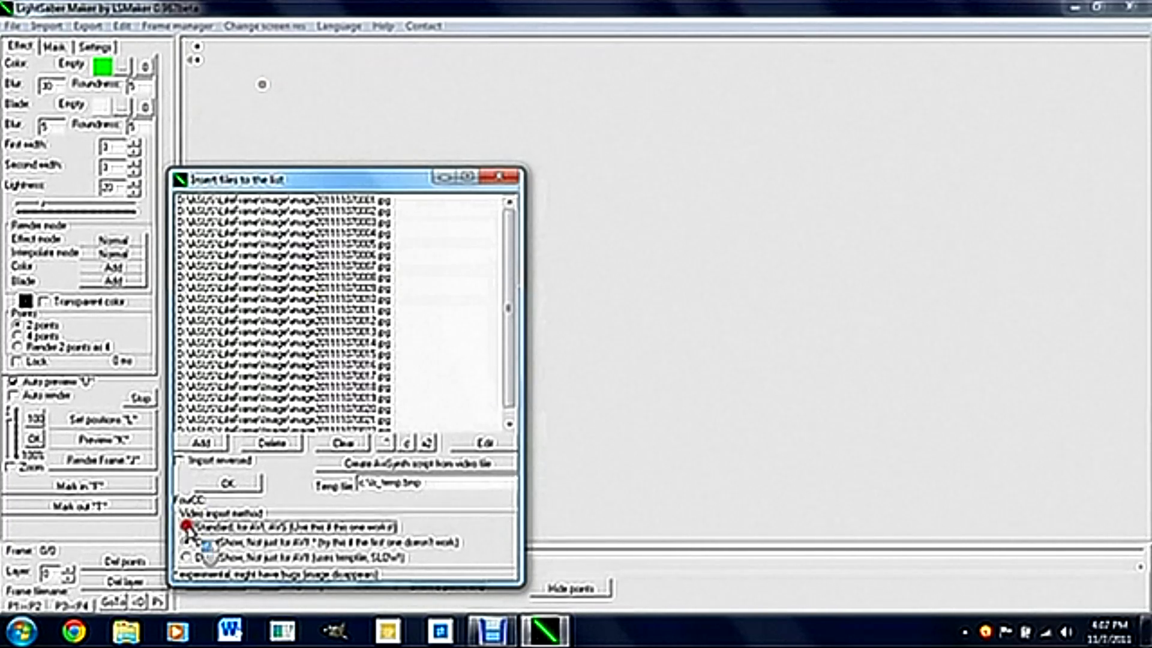
click(258, 483)
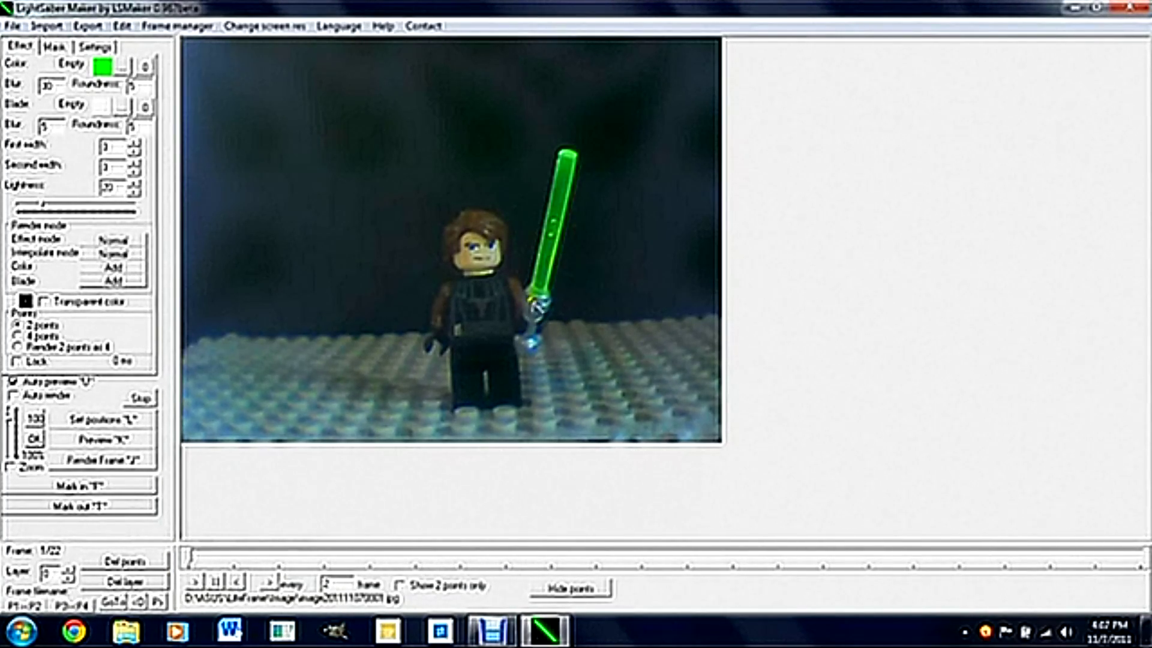
Step through the first imported frames to check the lightsaber's movement, and return to frame 1
scroll(457, 489, down, 4)
scroll(412, 519, up, 2)
scroll(418, 526, up, 2)
key(Right)
key(Left)
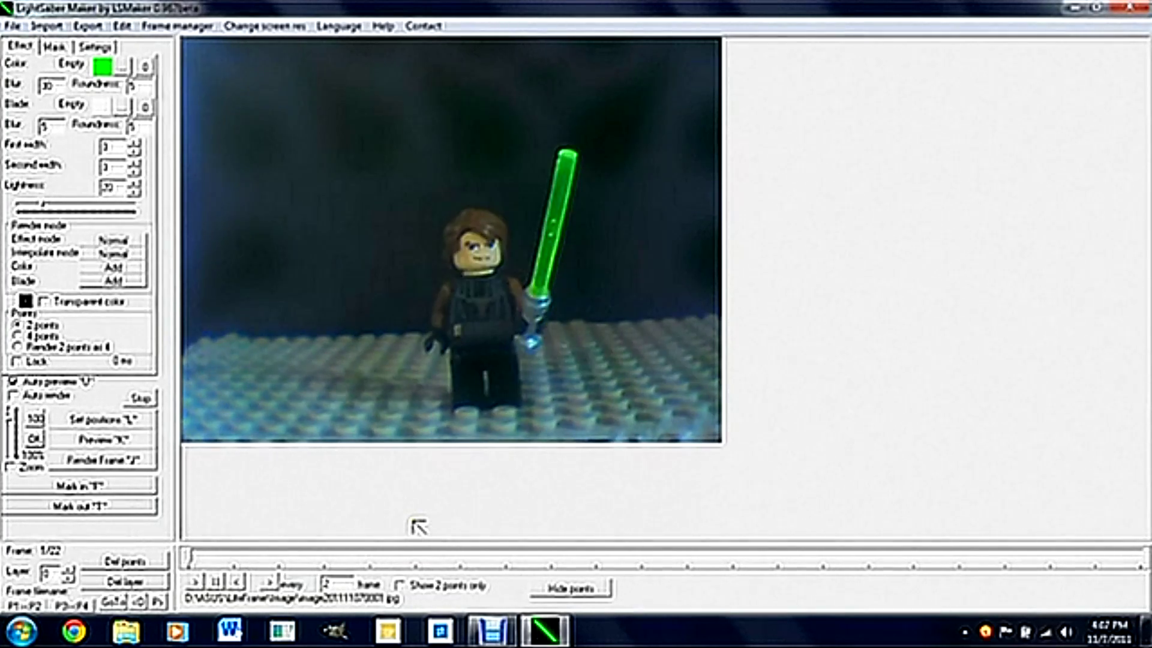
key(Right)
key(Right)
key(Right)
key(Right)
key(Right)
key(Right)
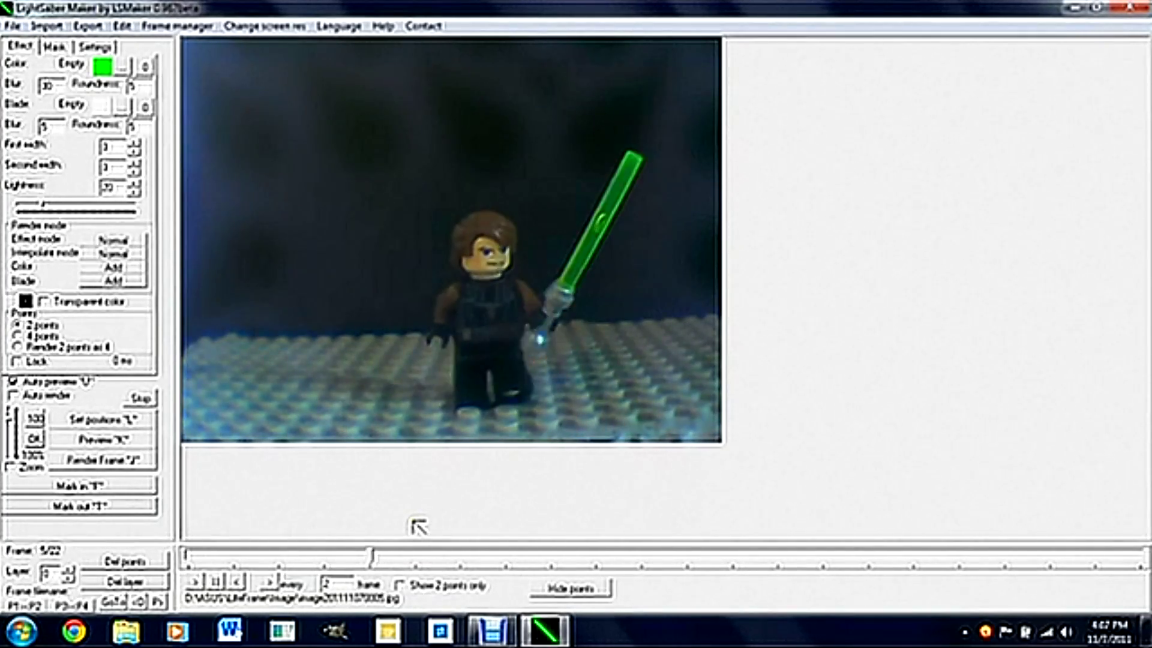
key(Left)
key(Left)
key(Left)
key(Left)
key(Left)
key(Left)
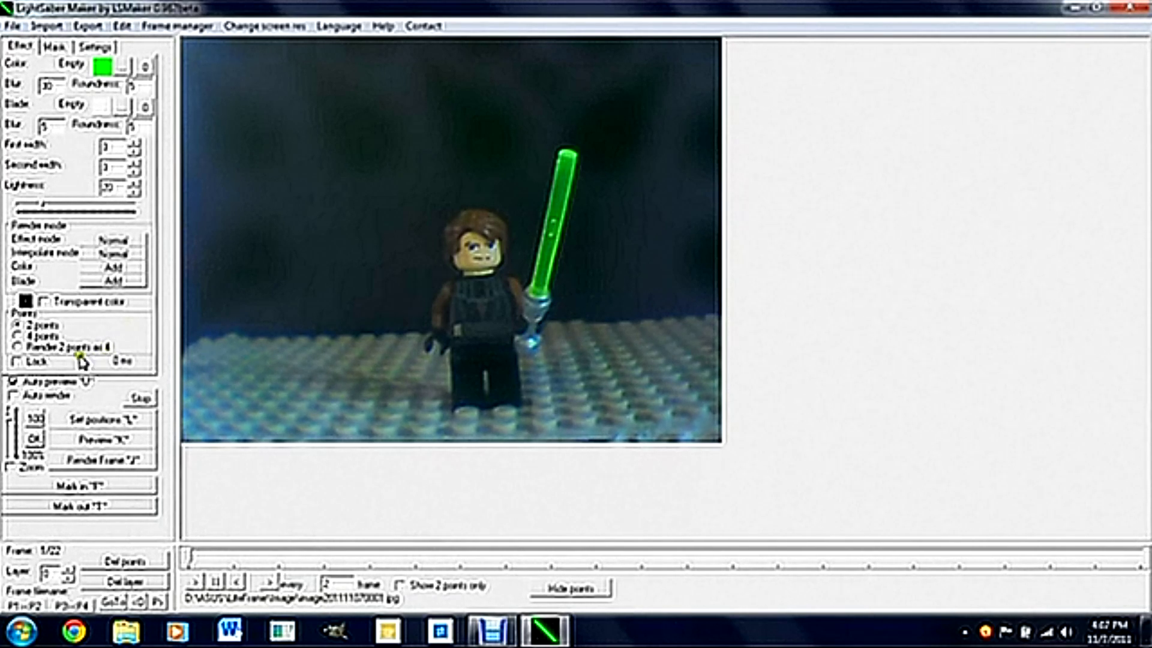
Enable Lock and set the number options beside the Color and Blade swatches to 1
click(18, 361)
click(151, 64)
click(184, 92)
click(144, 108)
click(269, 134)
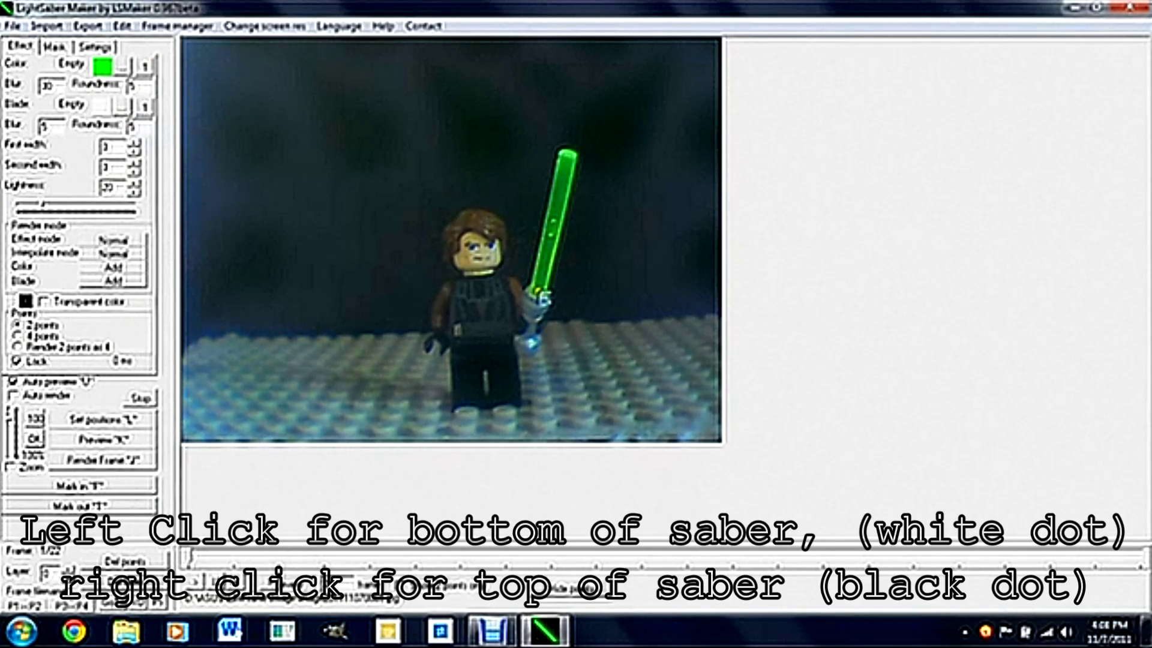
Place the saber effect in frame 1, with its start point above the hilt and its end point at the blade's tip
click(538, 288)
right_click(569, 154)
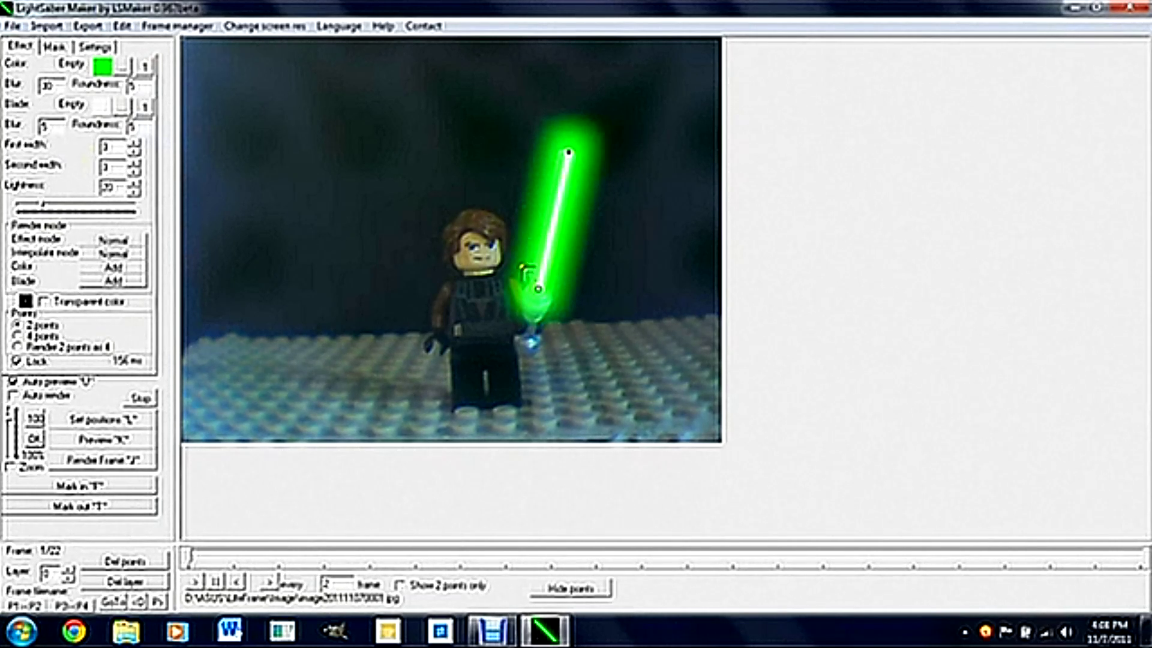
Set the saber's lightness to 5 and increase its first and second widths equally
click(34, 205)
drag(34, 205, 24, 209)
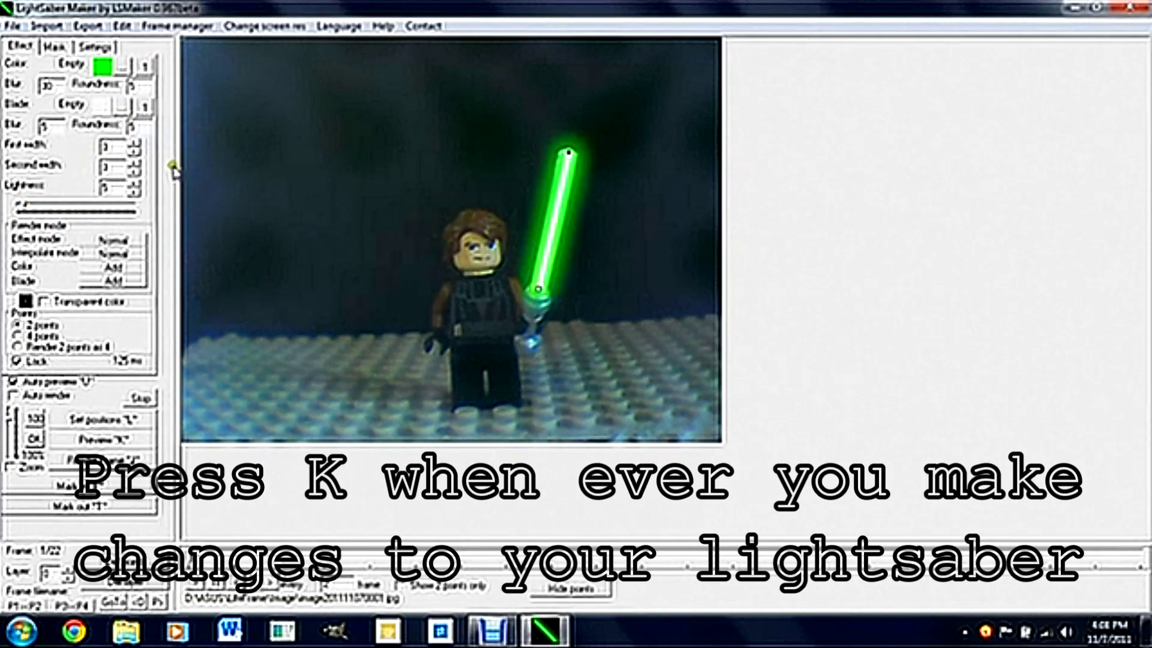
click(135, 161)
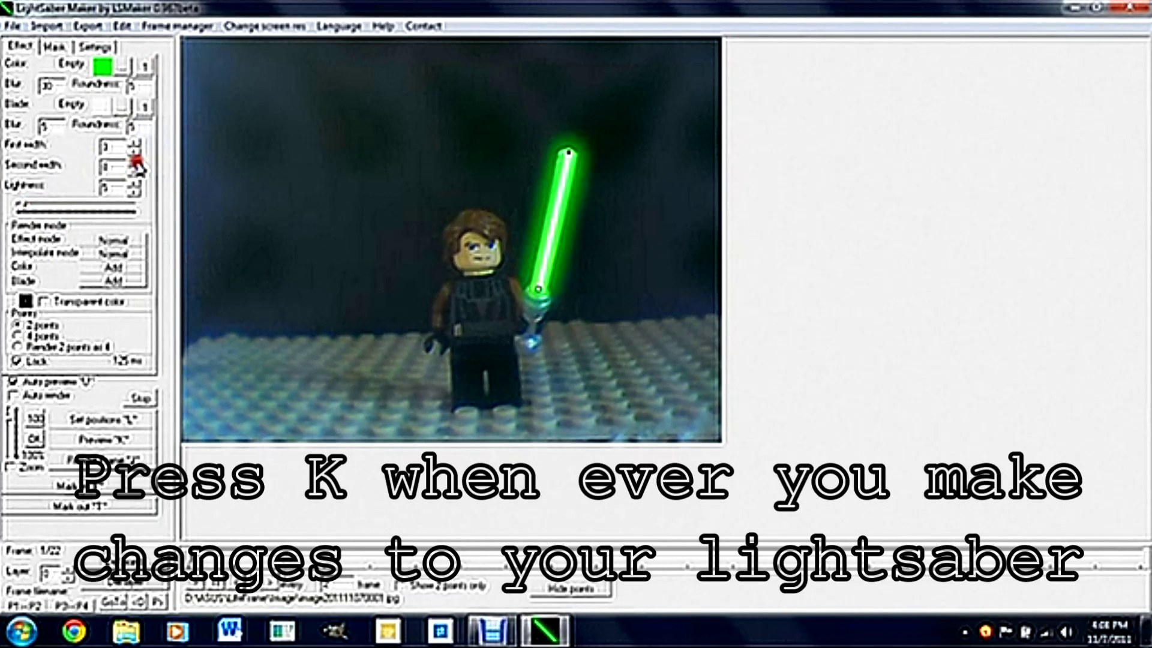
click(136, 145)
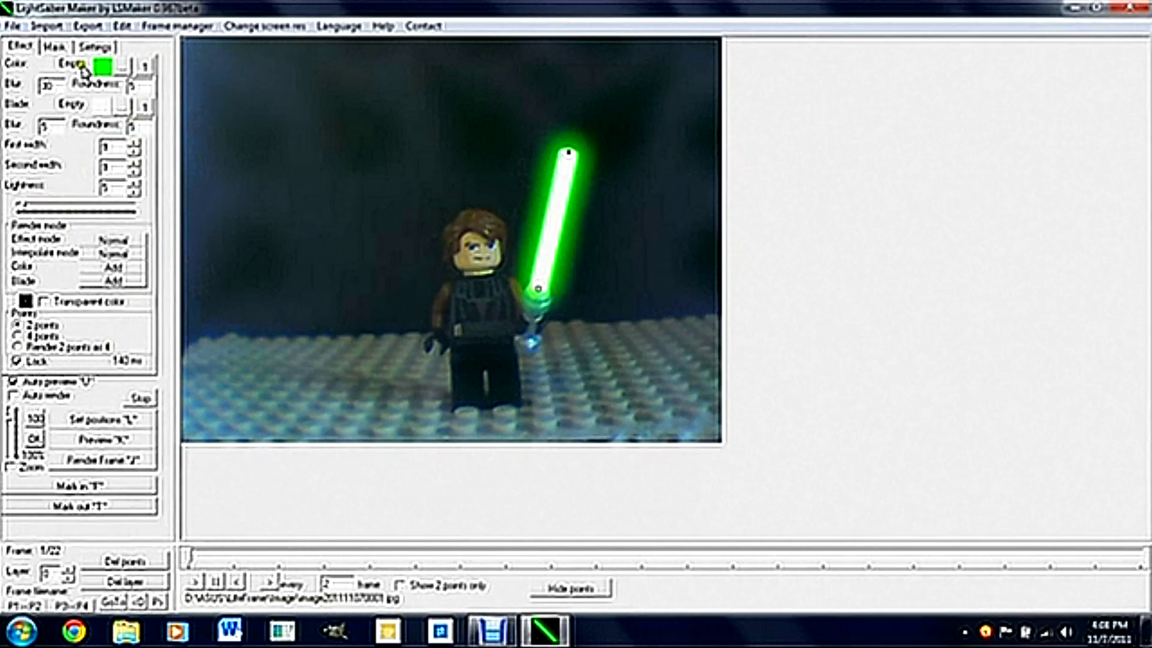
Try red as the saber's glow color in the Color generator
click(124, 66)
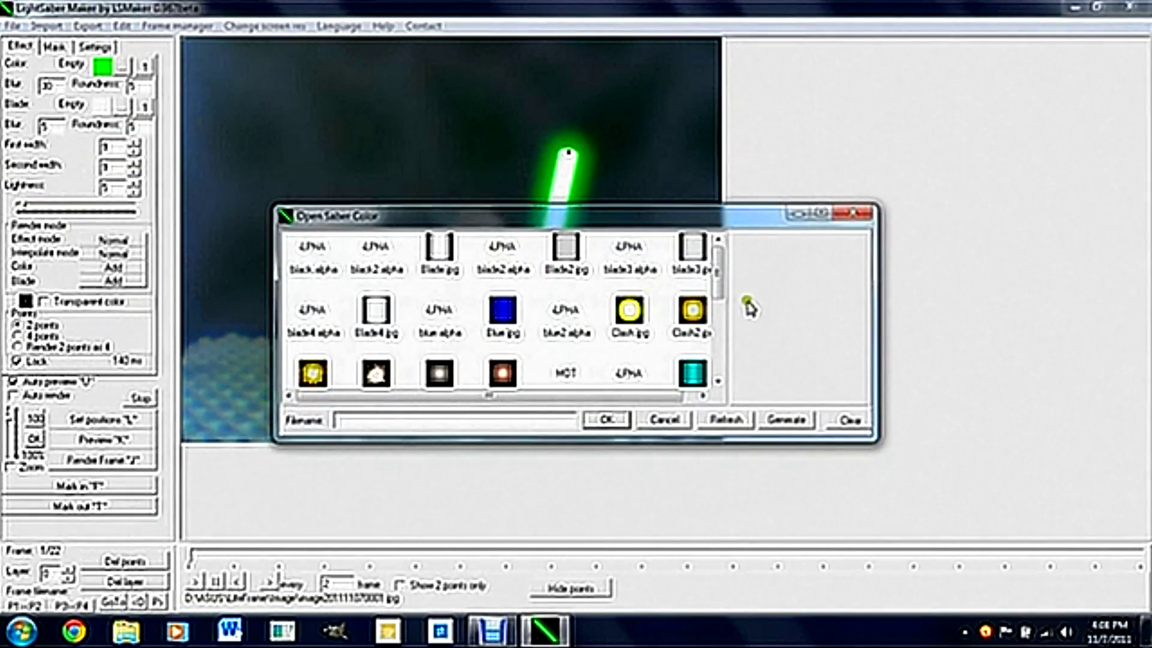
click(845, 217)
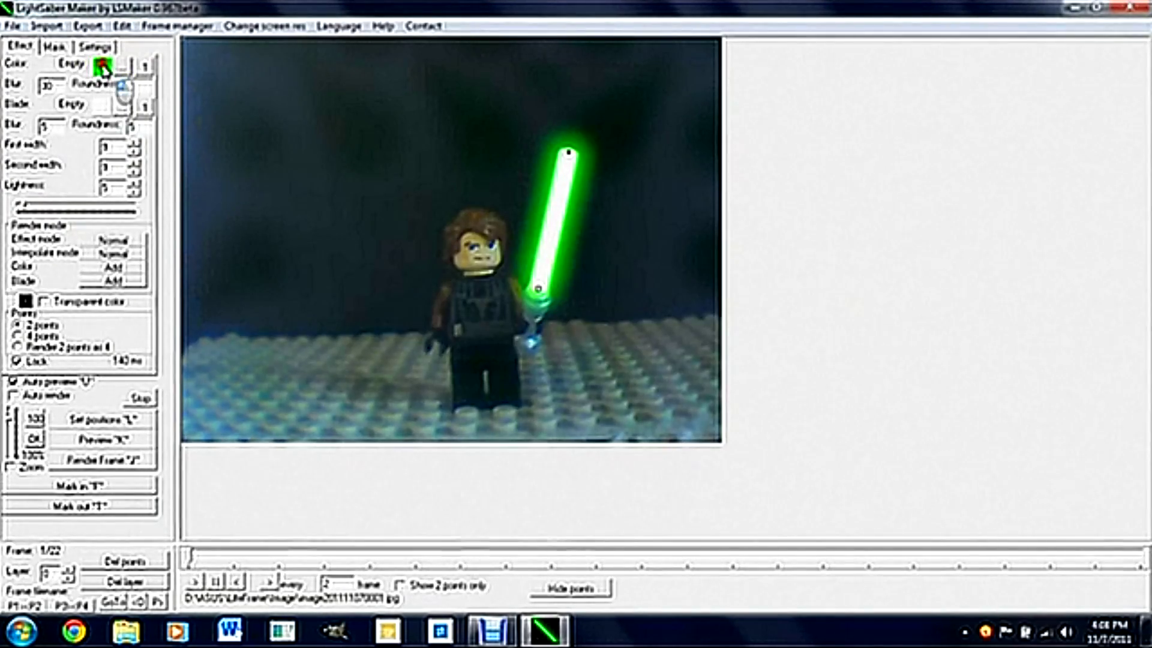
click(103, 67)
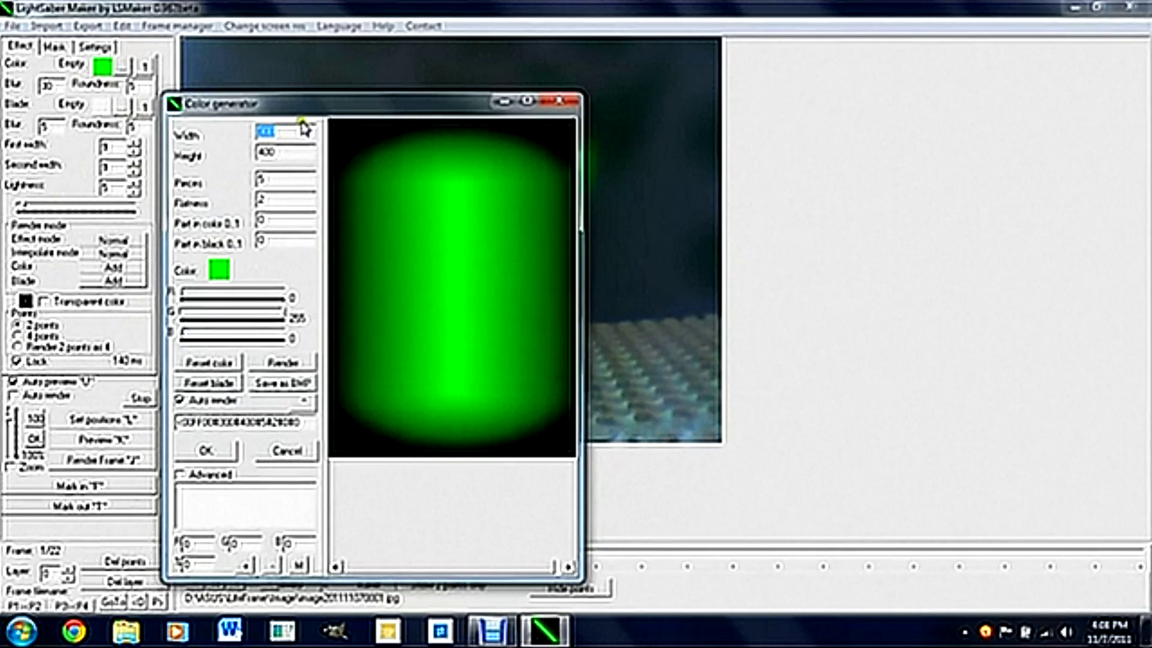
click(220, 269)
click(497, 191)
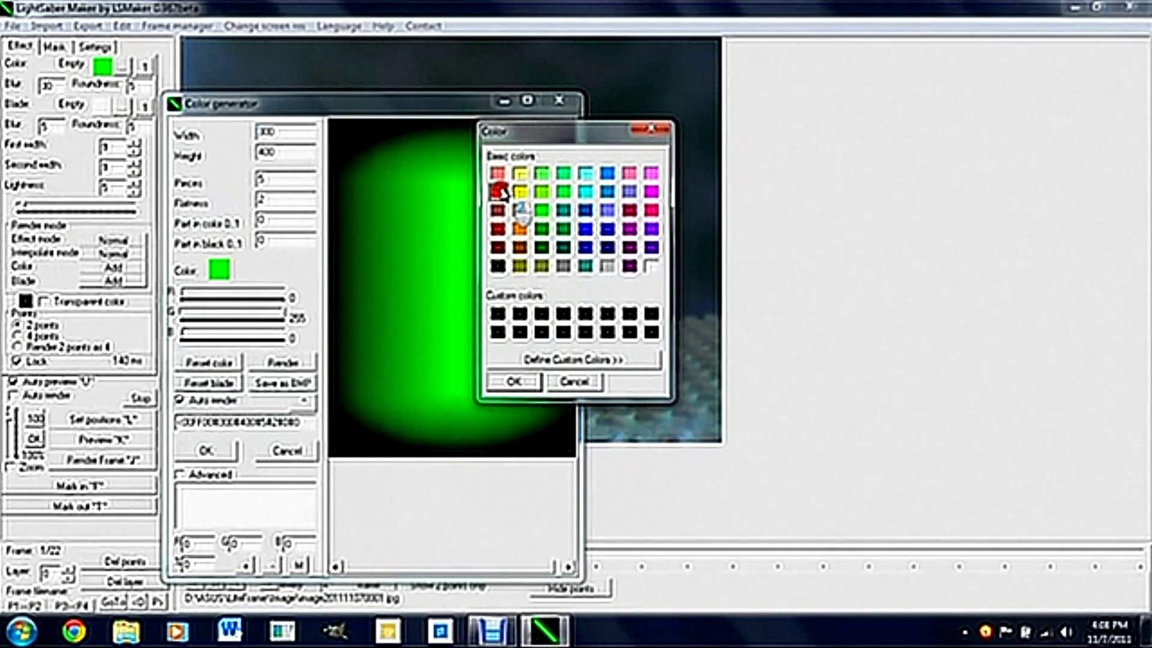
click(514, 381)
Set the saber's glow color back to green and apply it
click(220, 271)
click(541, 210)
click(529, 381)
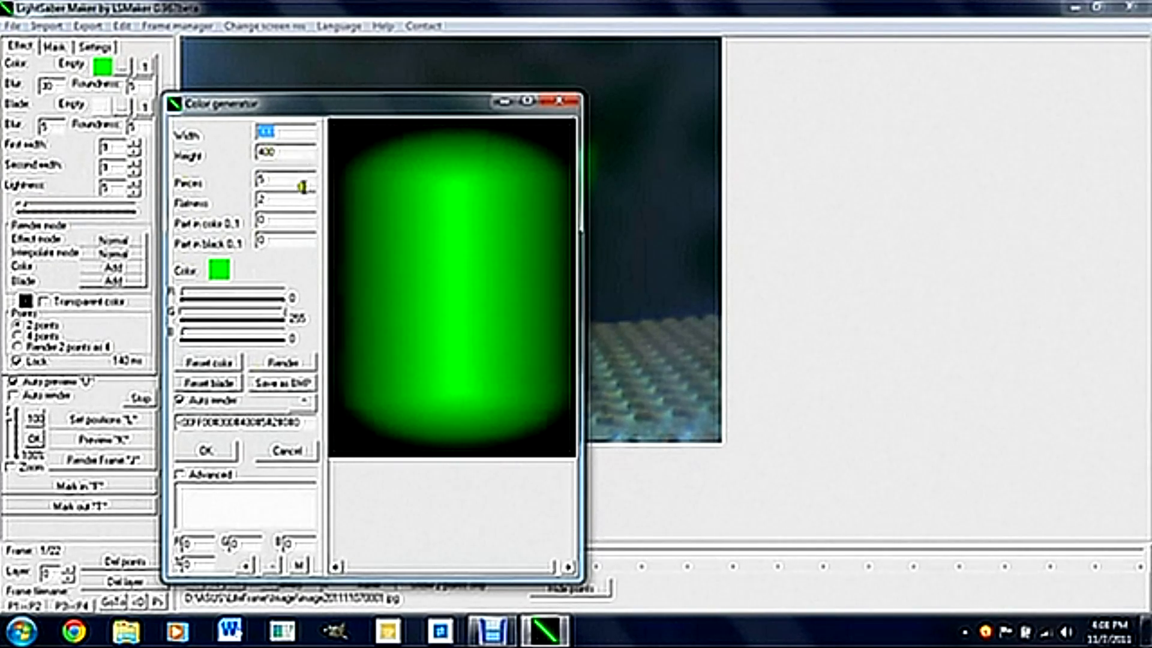
click(207, 451)
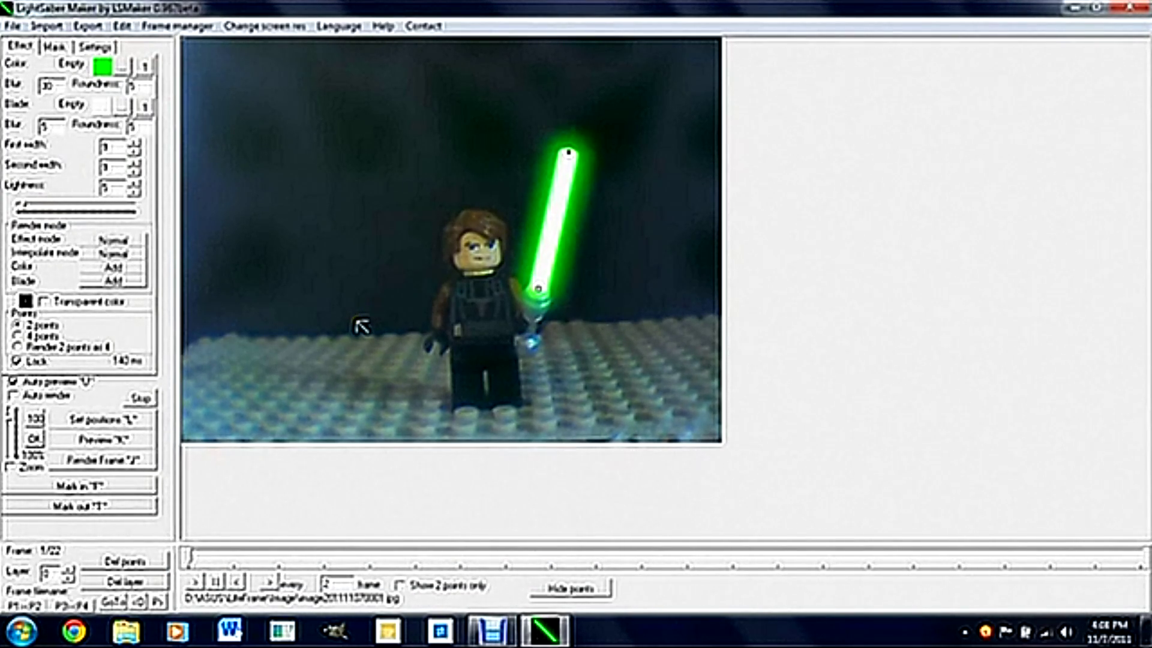
Place the saber effect in frames 2 and 3, from just above the hilt to the blade's tip
key(Right)
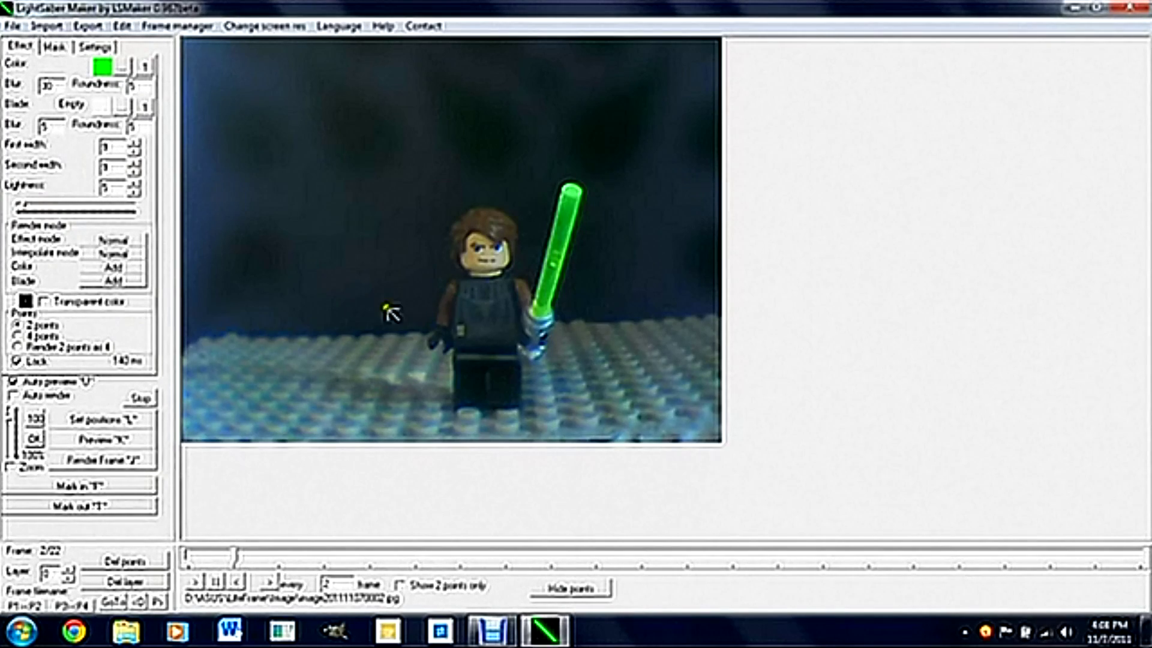
click(573, 192)
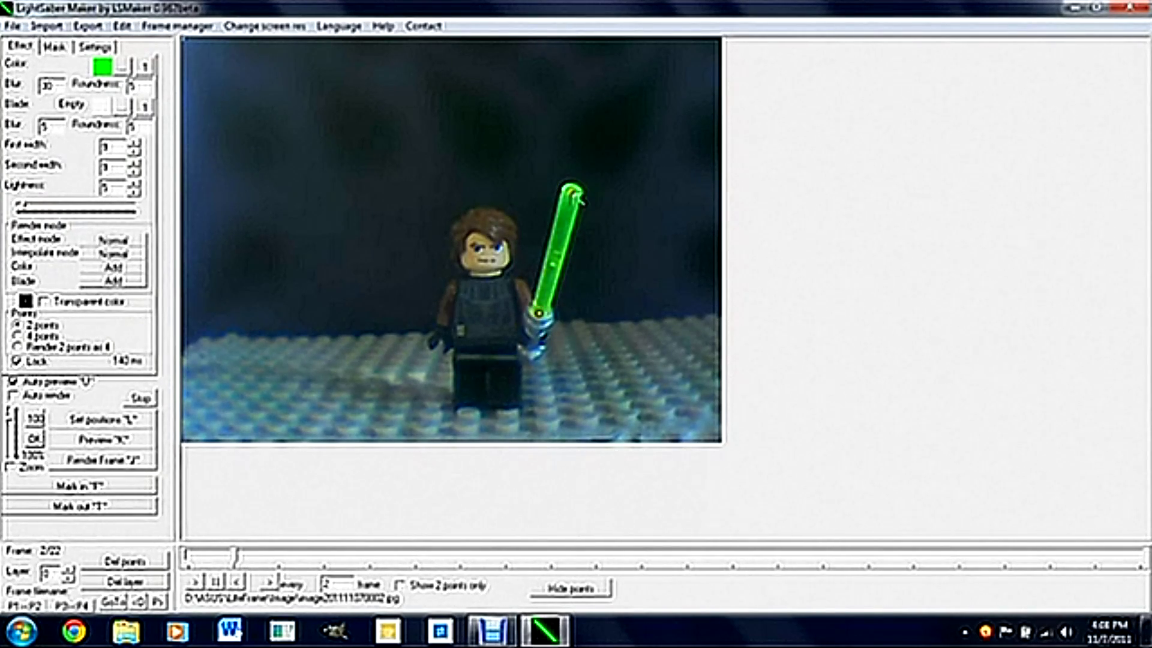
key(Right)
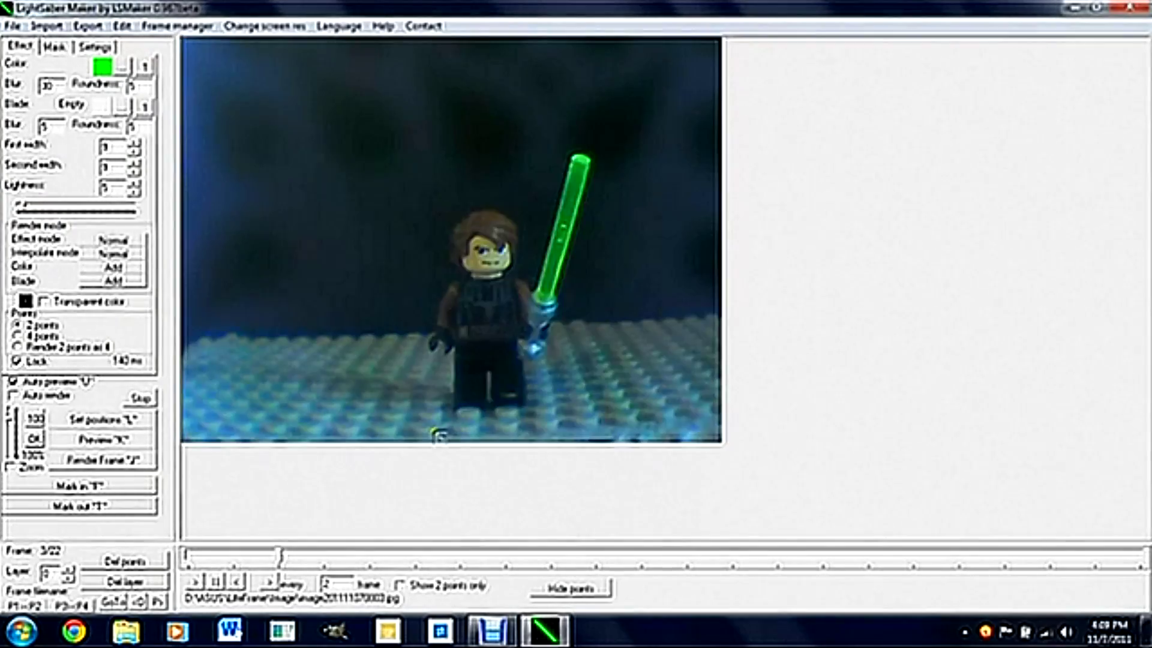
click(545, 295)
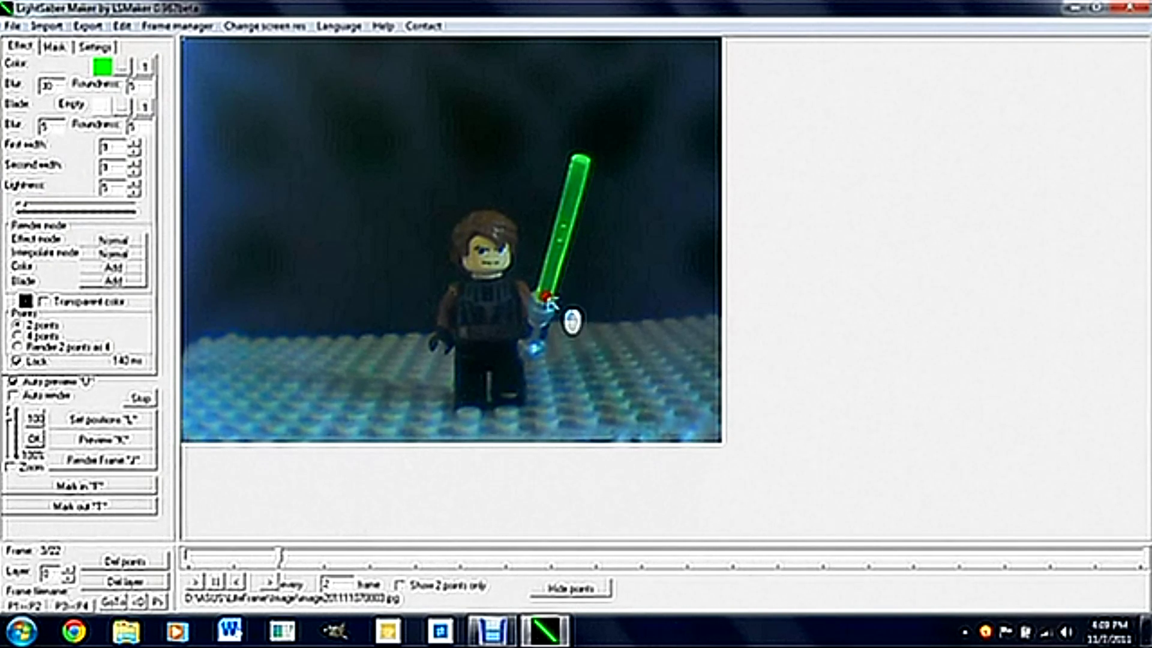
click(583, 157)
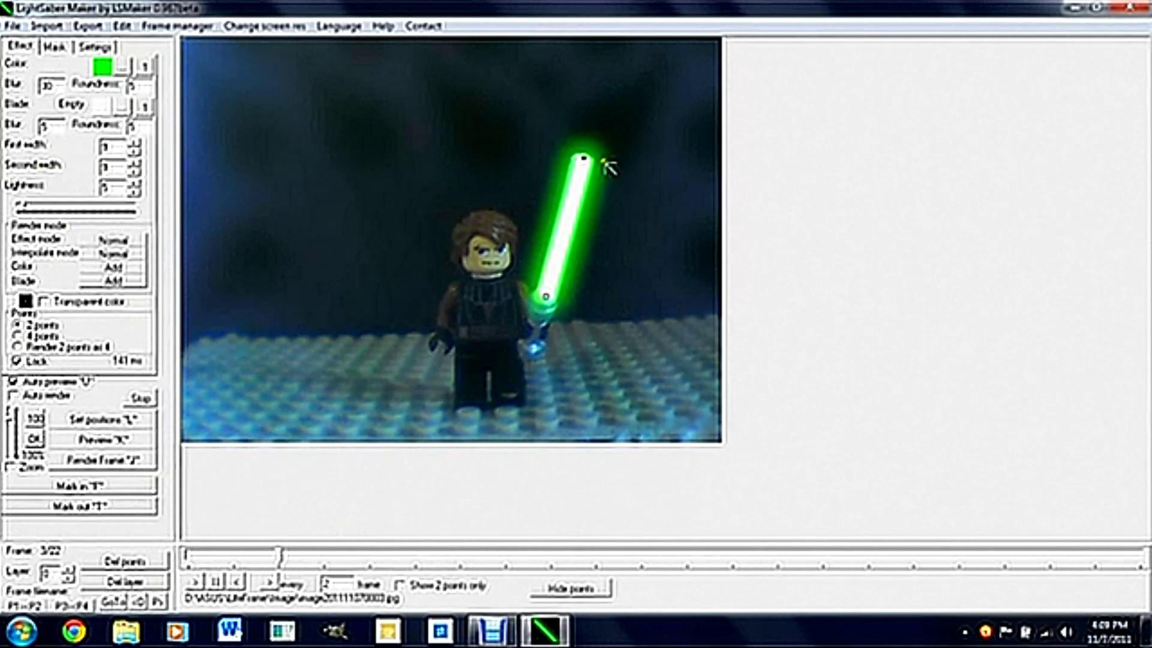
Widen the blade's tip in frame 3 by setting the second width to 35
click(130, 165)
click(129, 165)
click(137, 161)
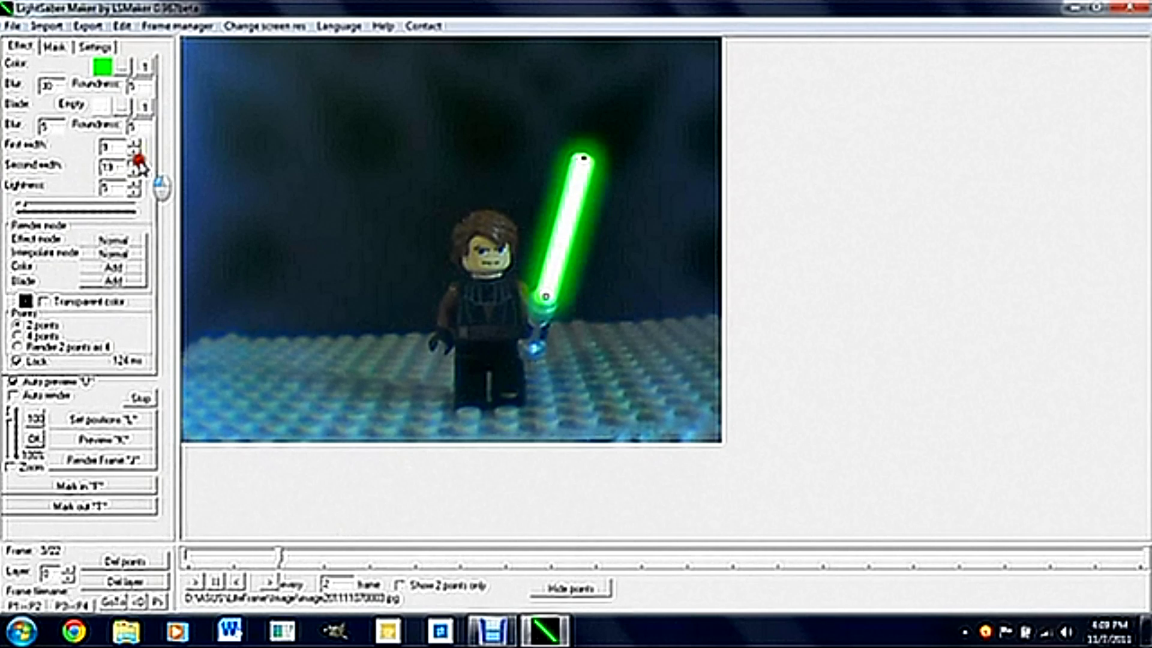
click(137, 162)
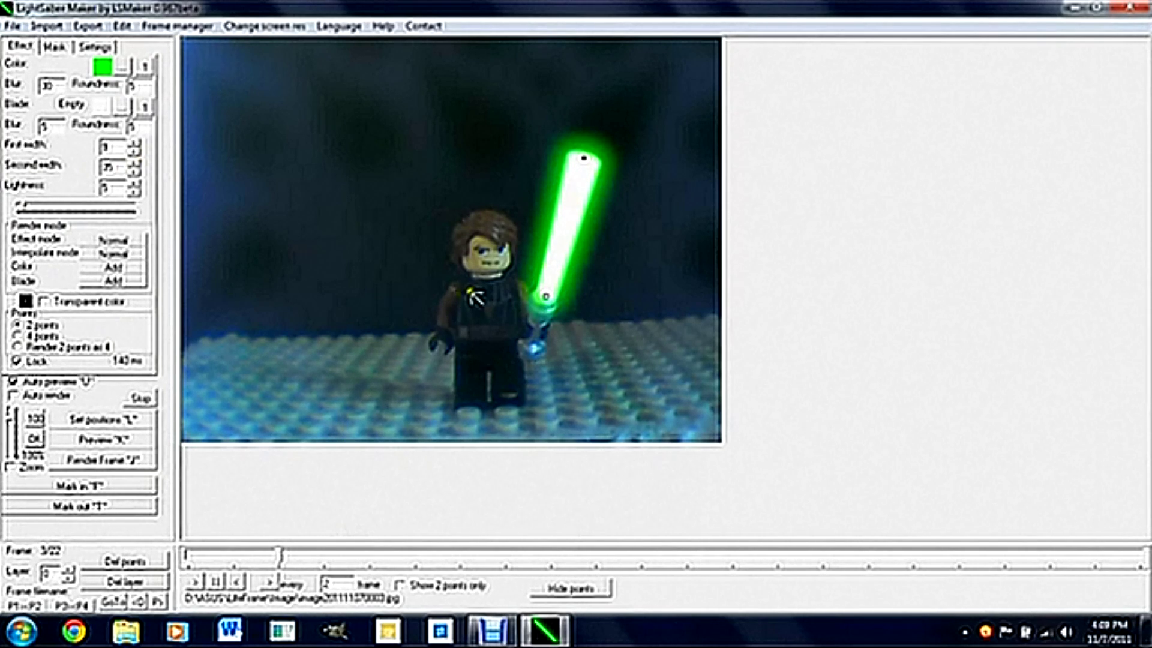
Place the saber effect along the blade in frame 4 and set its second width to 14
key(p)
drag(561, 296, 622, 160)
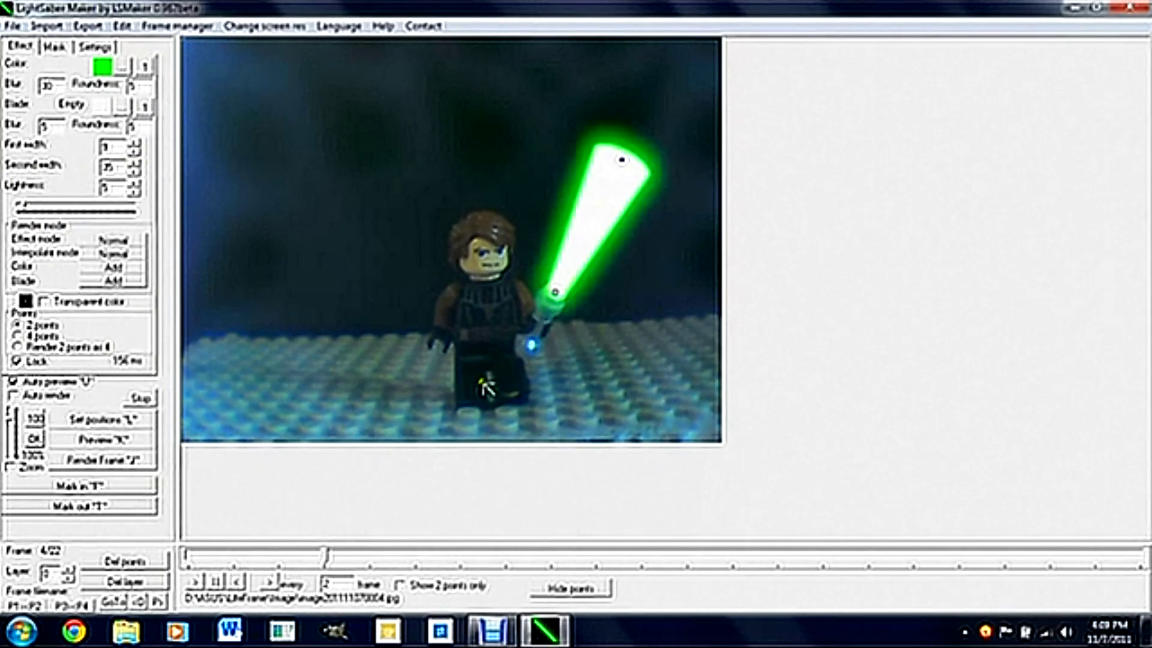
click(135, 173)
click(135, 172)
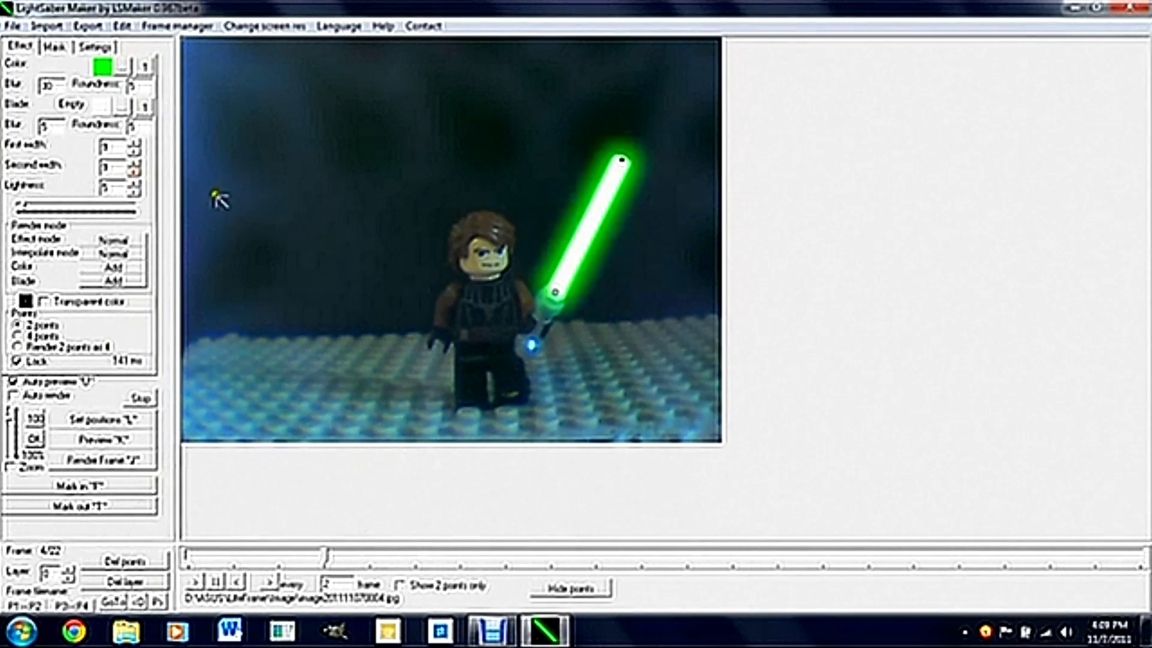
click(136, 163)
click(136, 163)
click(136, 162)
click(136, 162)
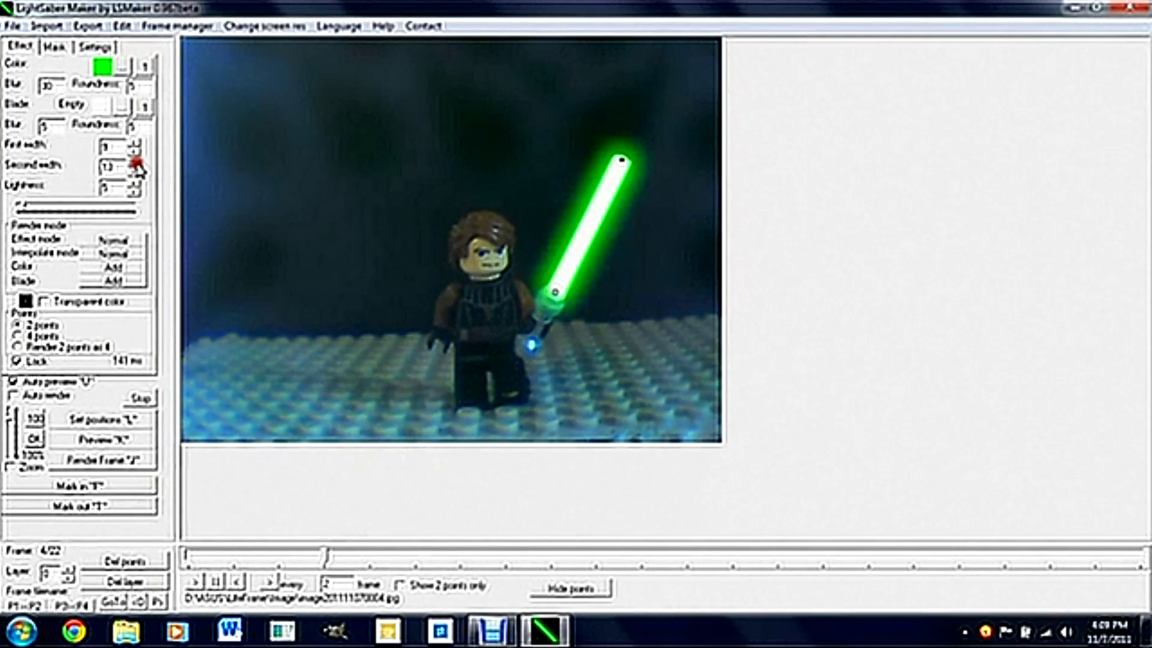
click(136, 164)
Place the saber effect along the blade in frame 5 and increase the second width slightly
key(Right)
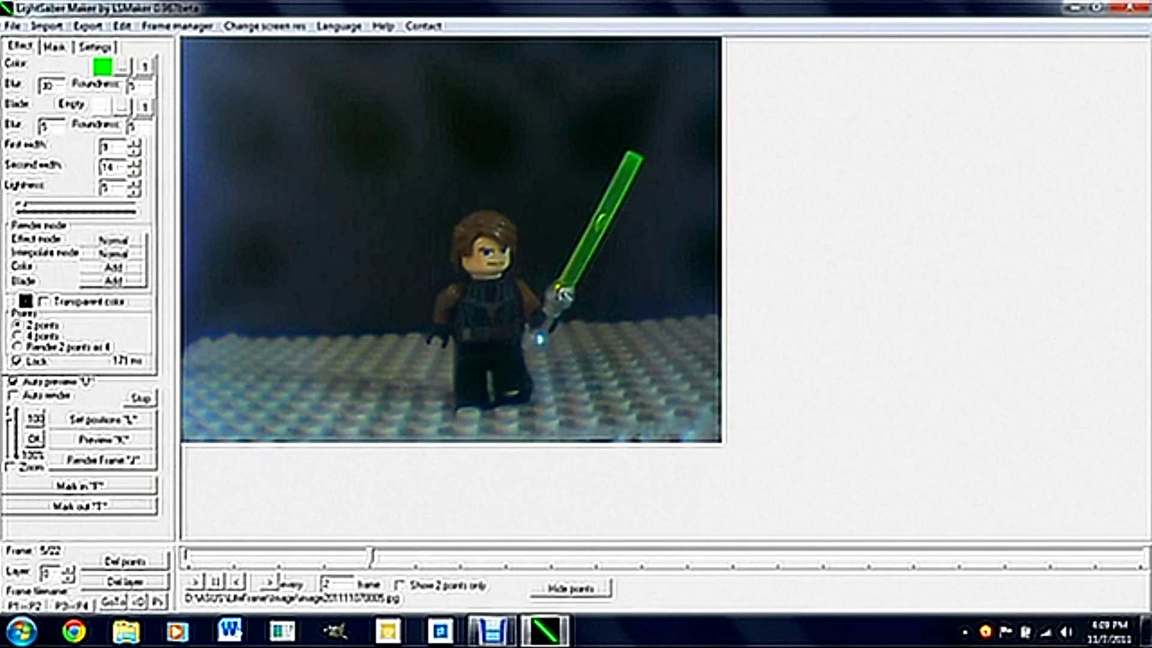
click(566, 282)
click(634, 156)
click(137, 170)
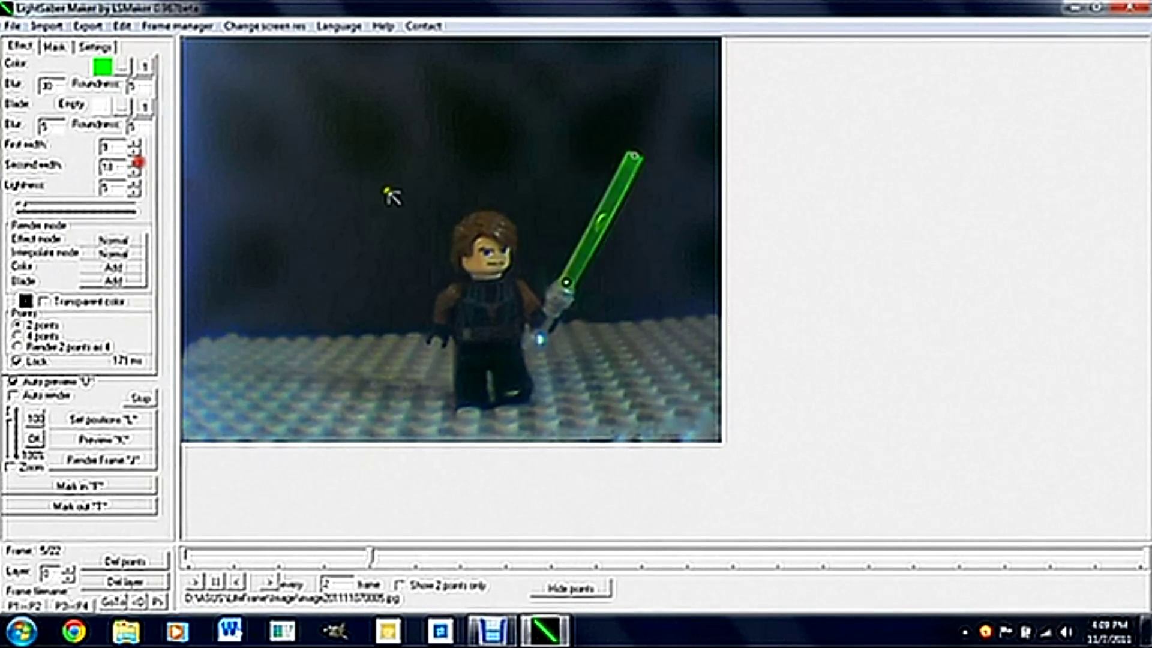
Place the saber effect from hilt to tip in frames 6, 7 and 8, and in the last frame, 22
key(Right)
click(575, 263)
click(637, 143)
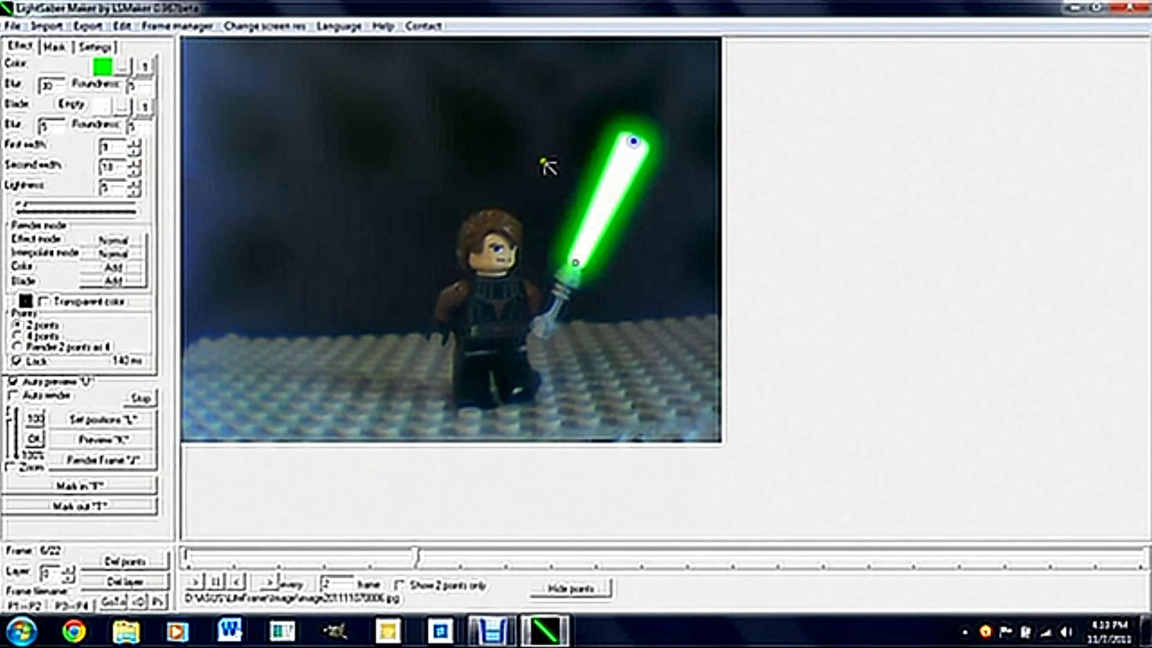
key(Right)
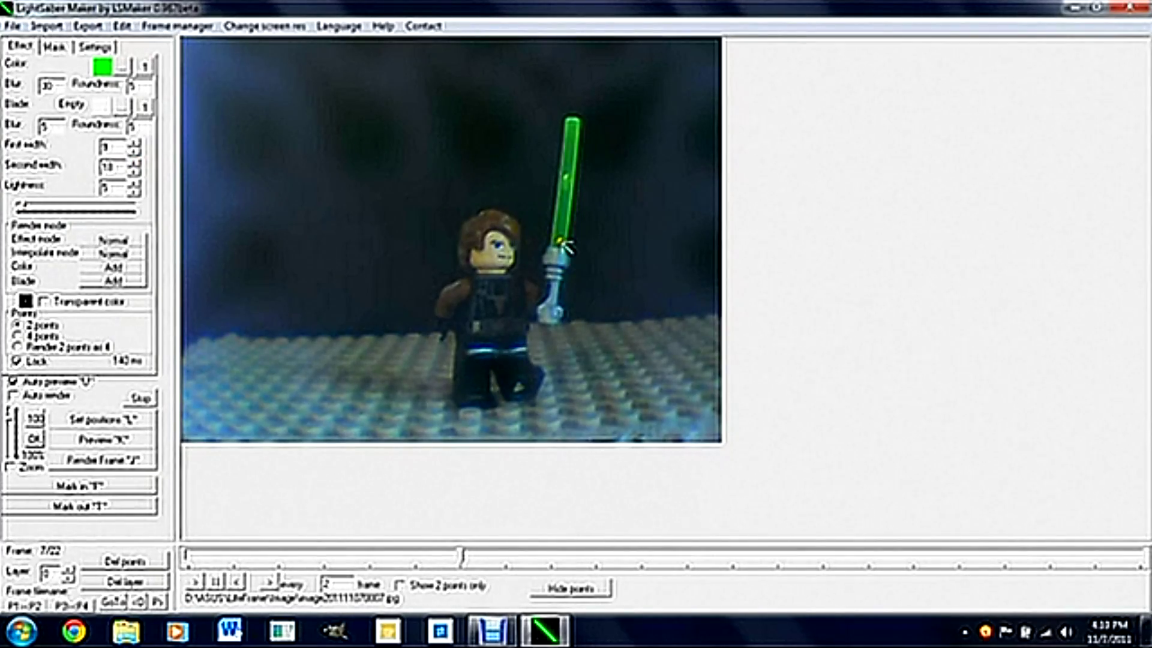
click(570, 123)
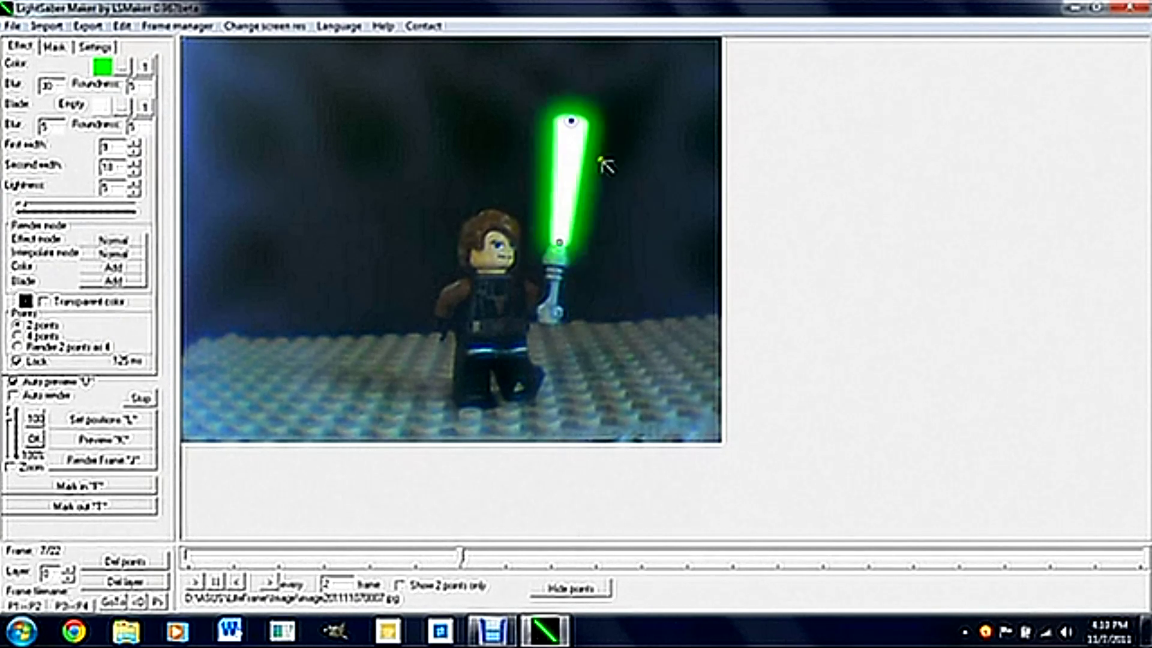
key(Right)
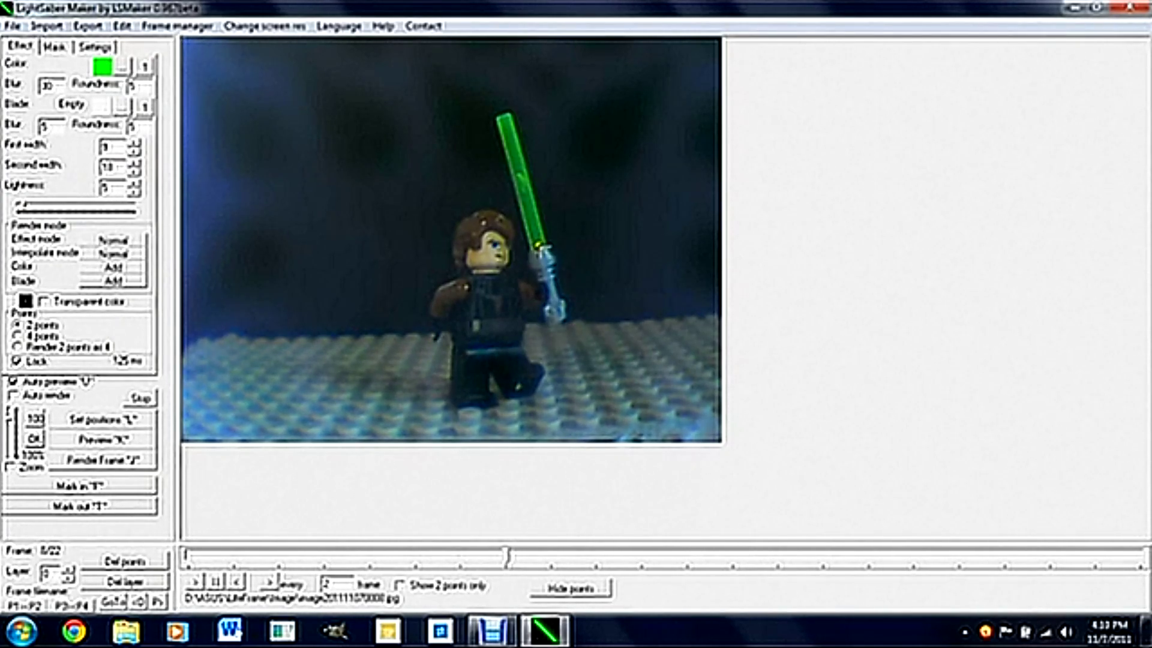
click(507, 118)
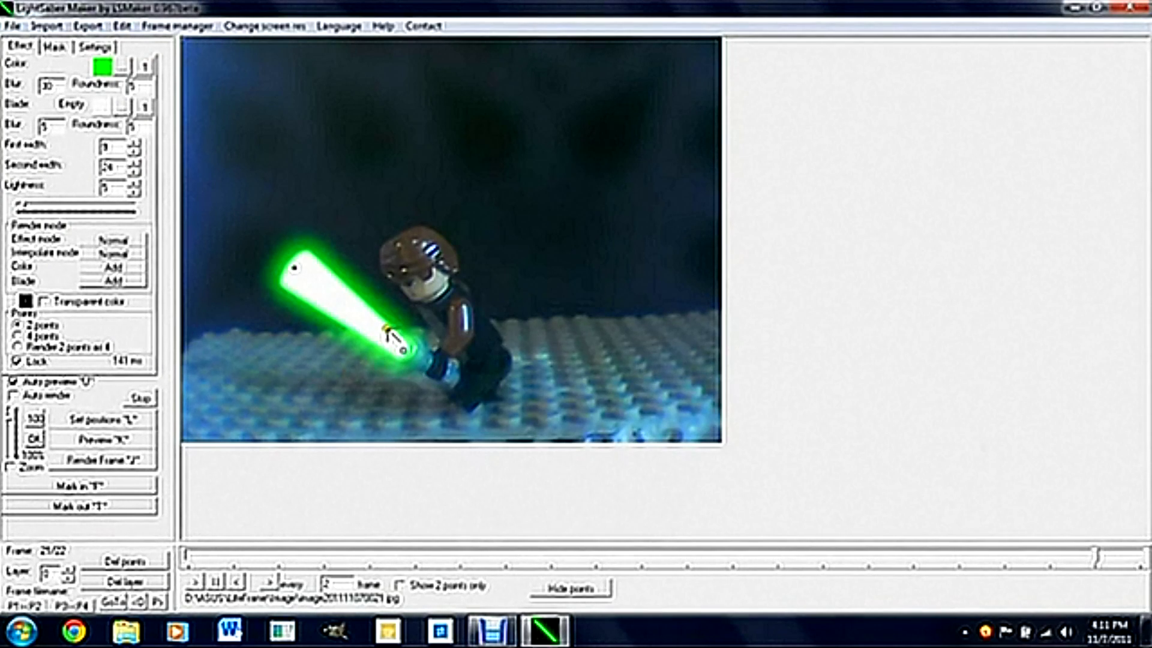
key(Right)
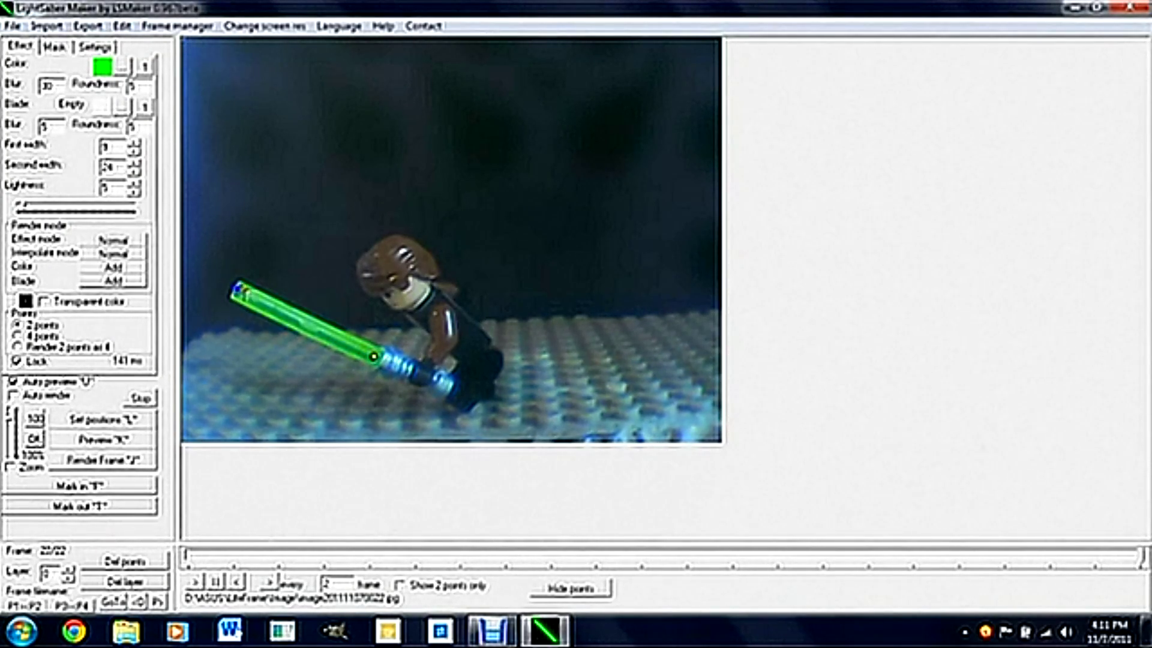
click(236, 290)
Step back to frame 15 and forward to frame 22 to review the saber effect in each frame
key(Left)
key(Left)
key(Left)
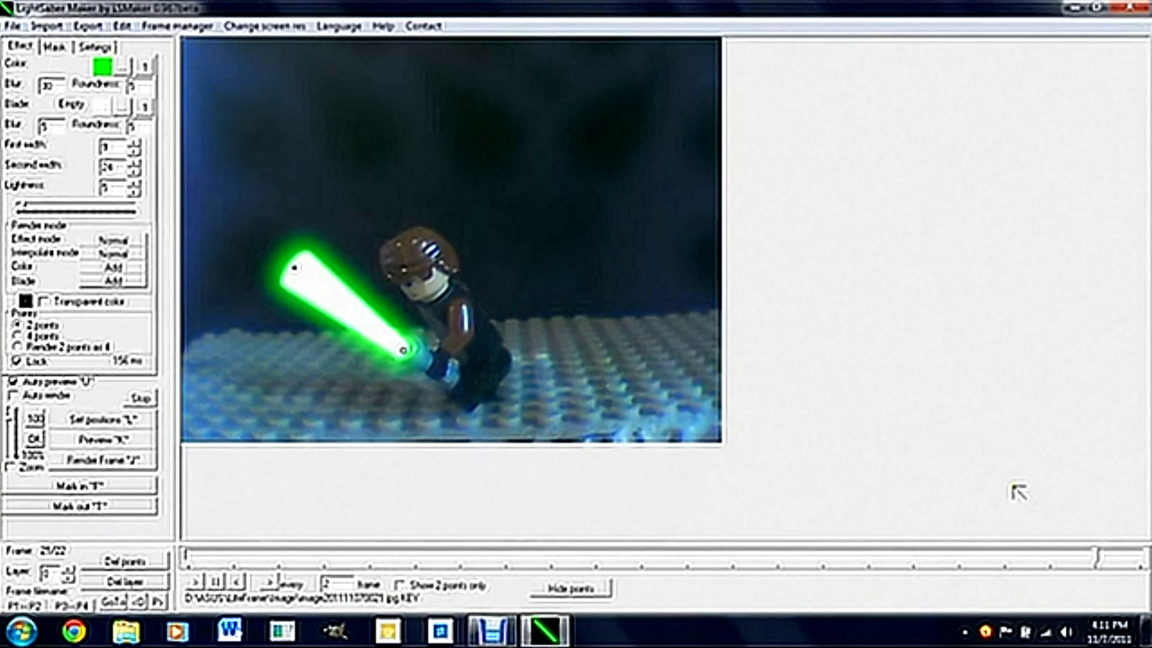
key(Left)
key(Left)
key(Left)
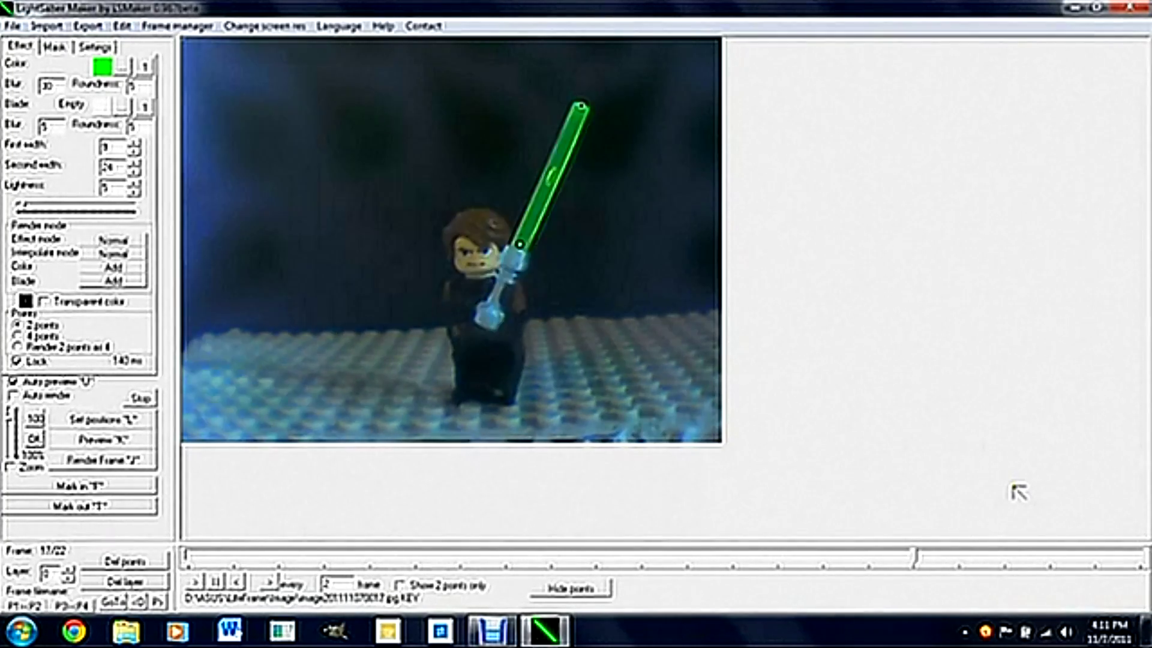
key(Left)
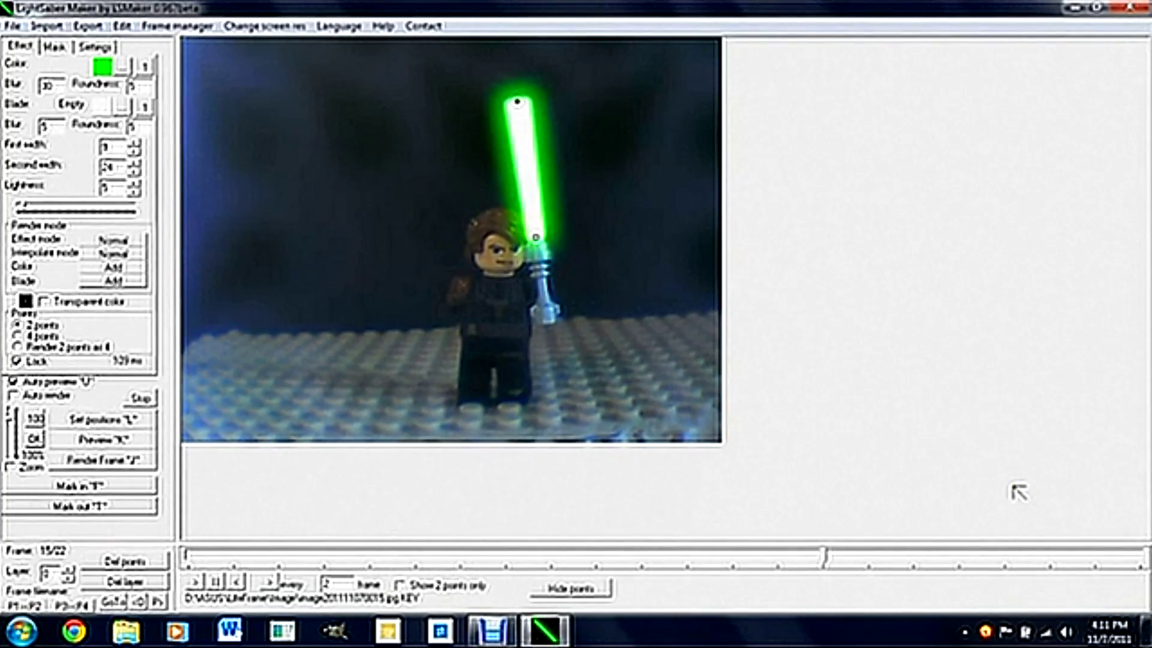
key(Right)
key(Right)
key(Right)
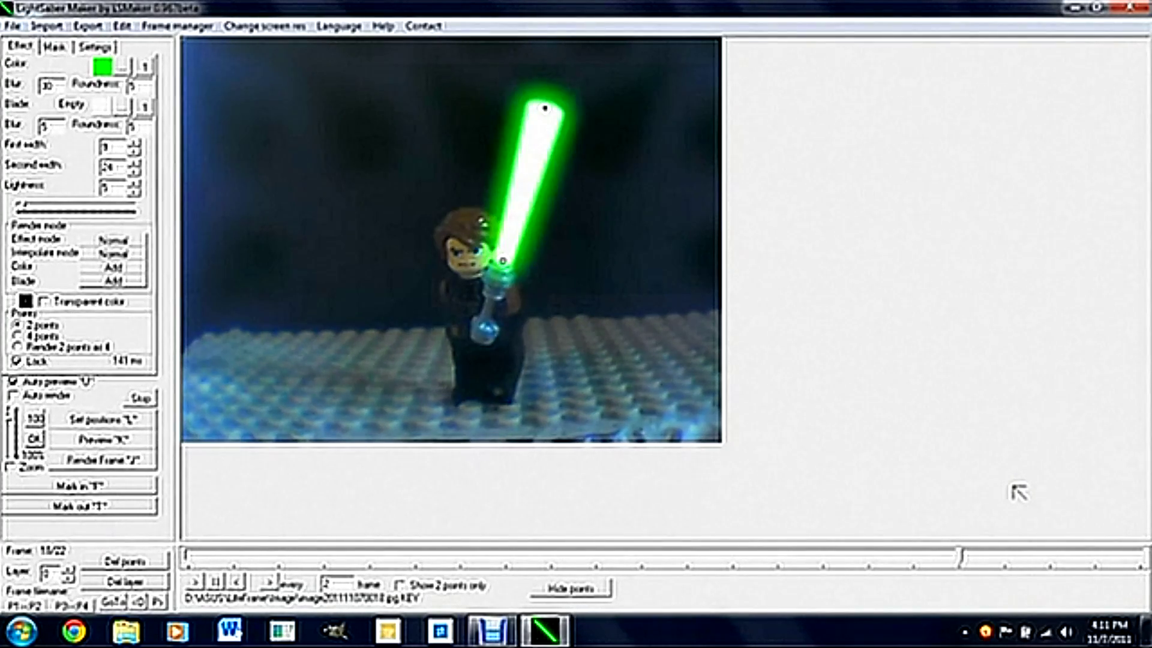
key(Right)
key(Right)
key(Right)
key(Right)
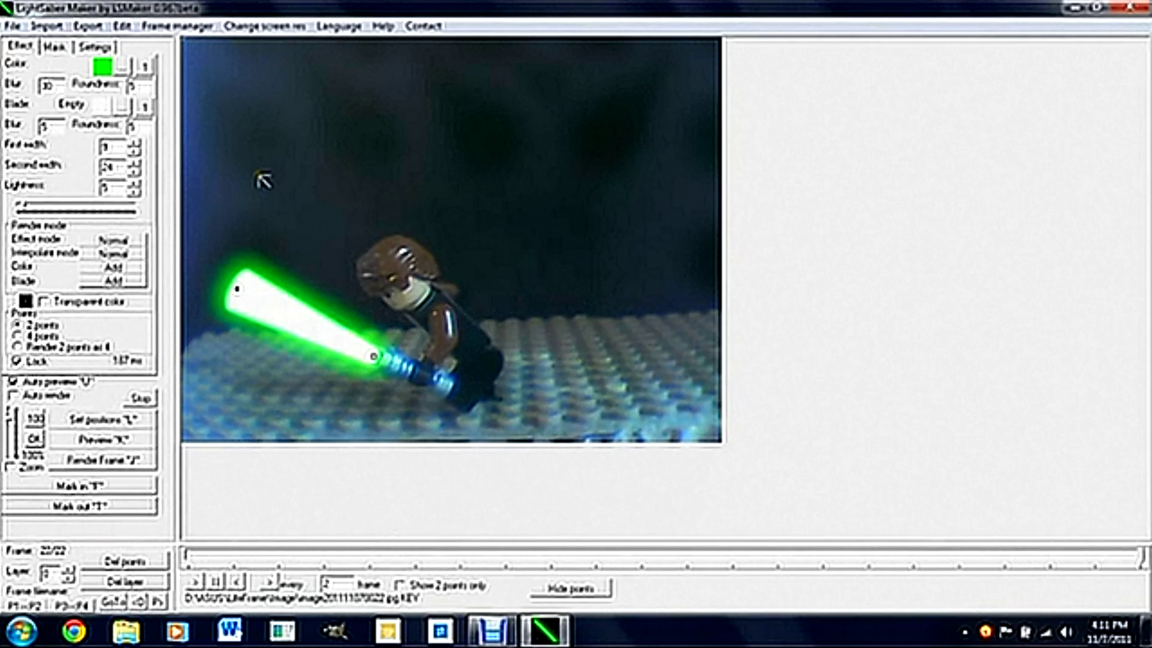
Start a video export with the range set from frame 1 to frame 22
click(87, 26)
click(107, 84)
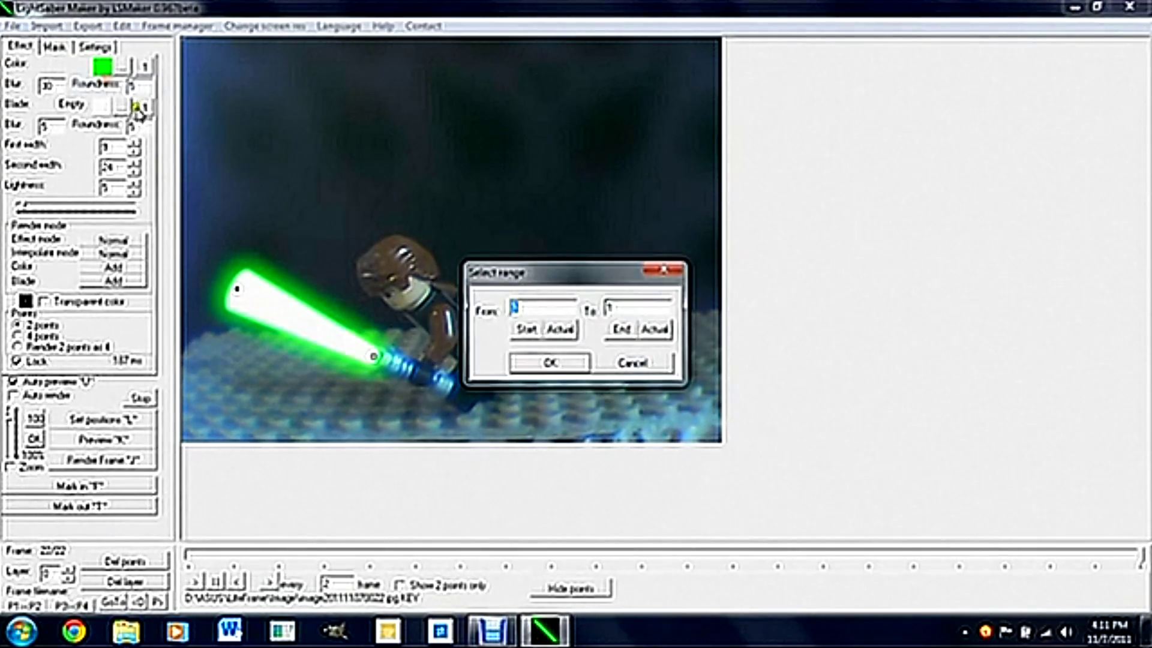
click(517, 310)
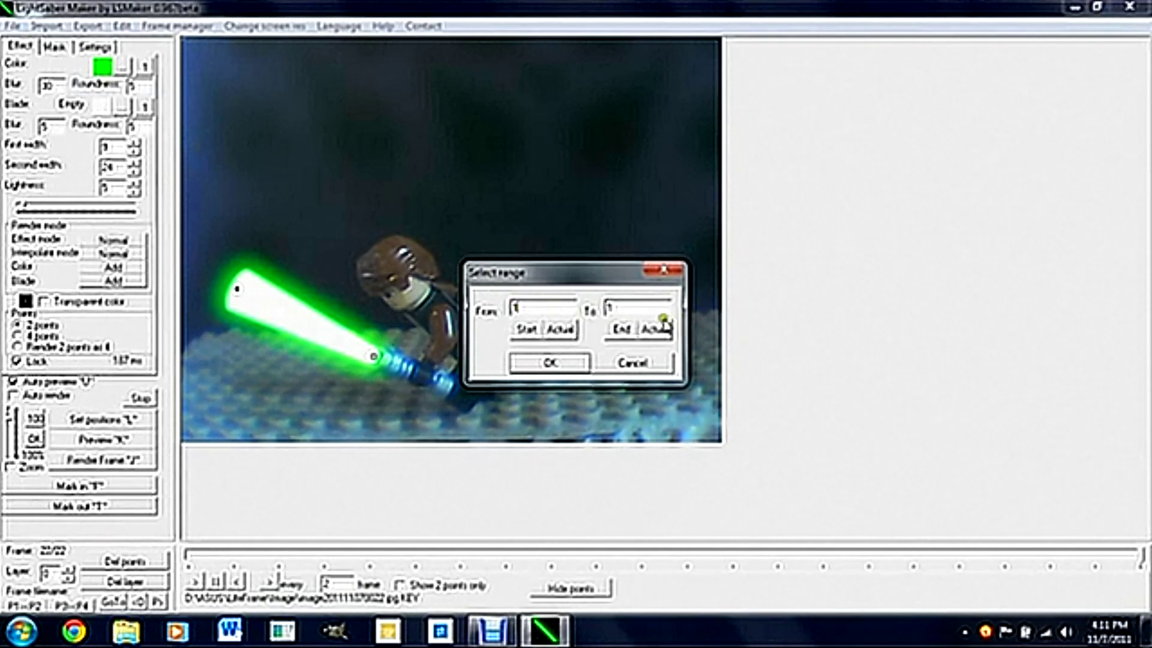
click(618, 330)
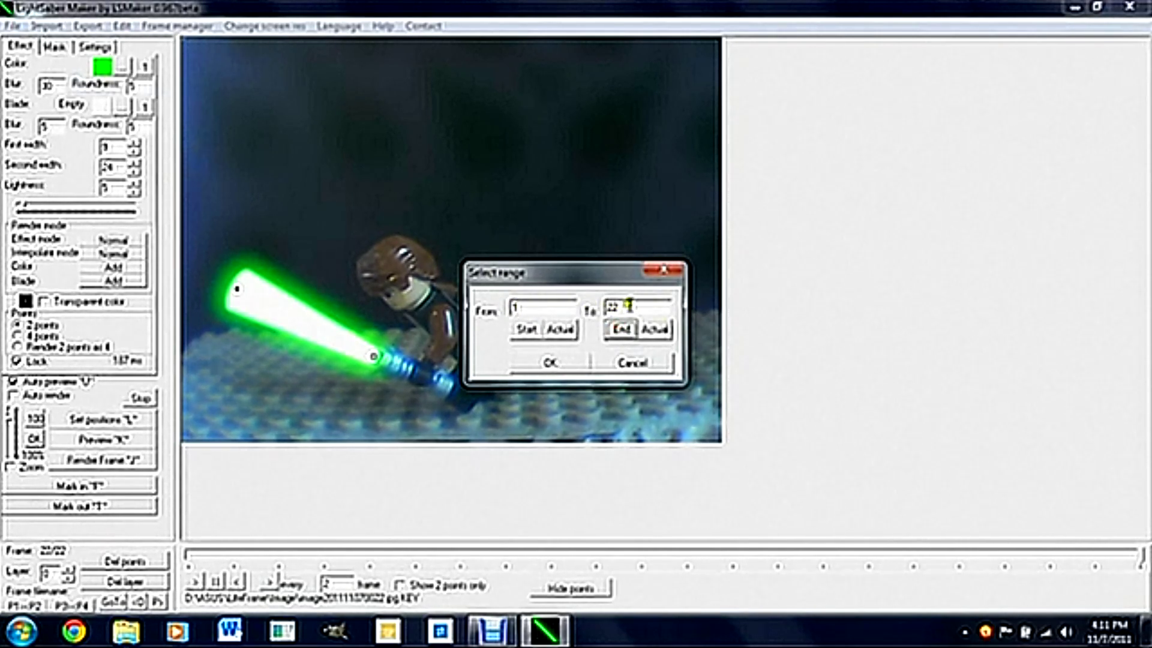
click(609, 359)
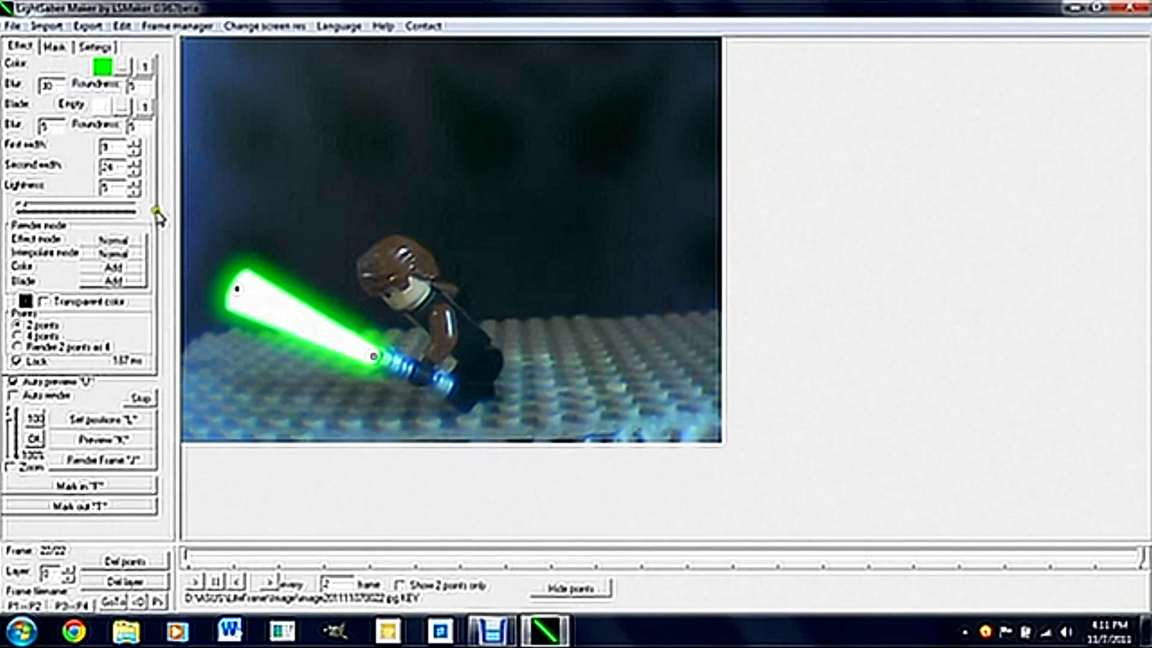
click(87, 25)
click(126, 81)
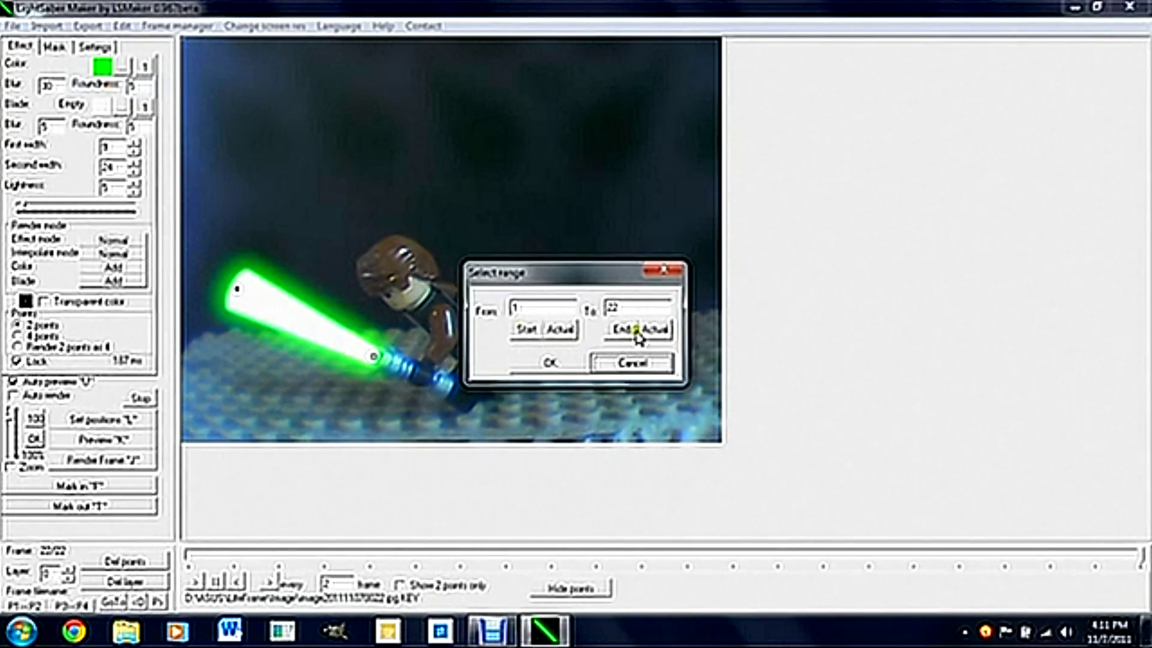
click(550, 362)
Choose 32 bits per pixel in the export's image properties and accept them
drag(48, 11, 367, 161)
click(338, 216)
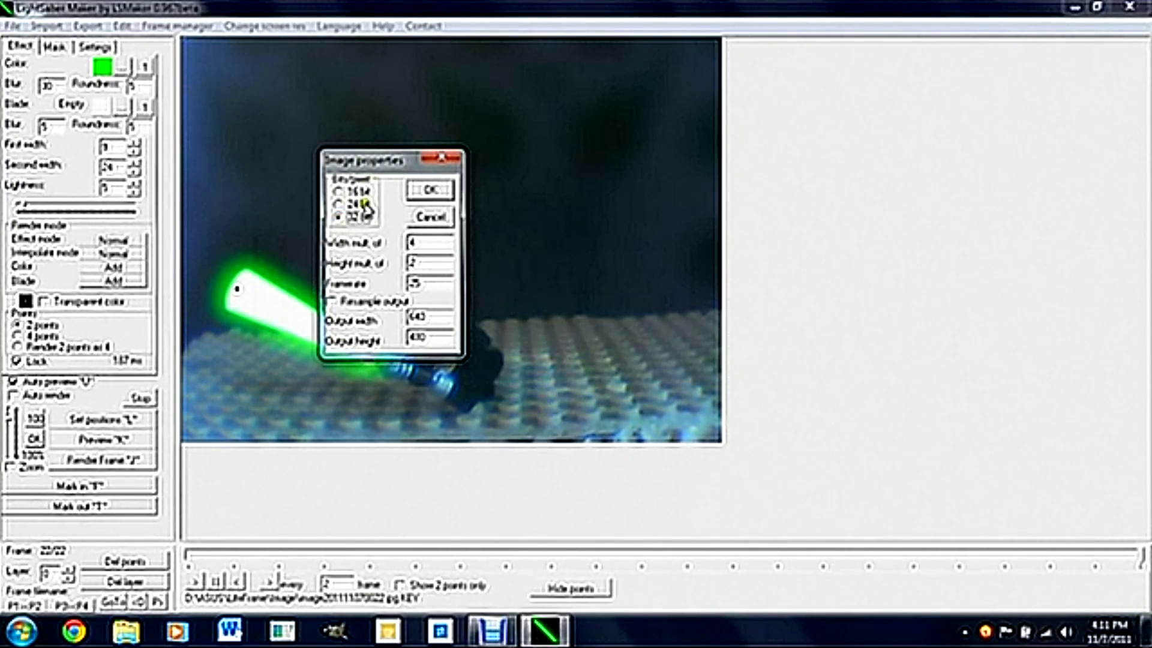
click(431, 191)
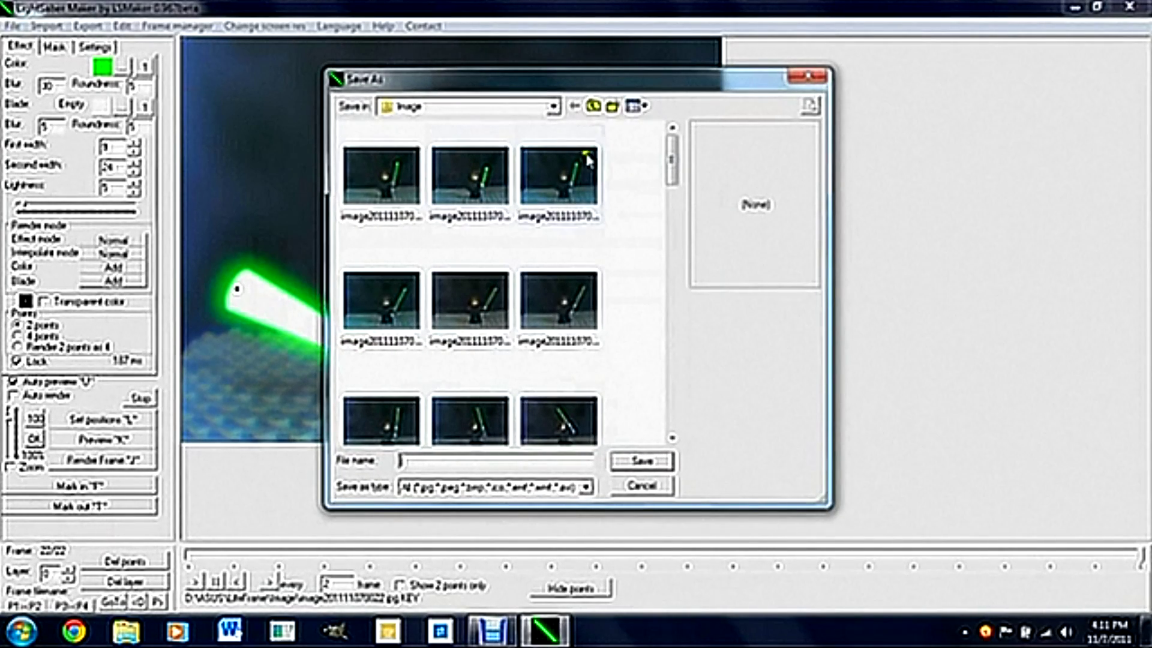
Save the exported video to the Desktop under the file name Lightsabers
click(553, 106)
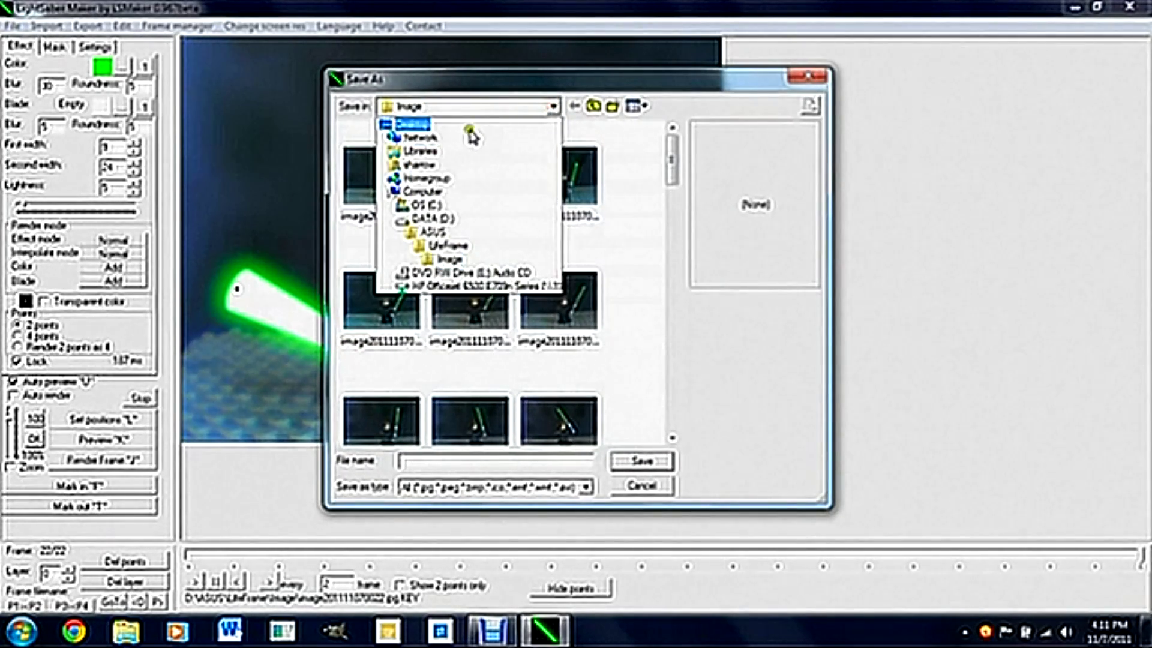
click(454, 120)
click(460, 459)
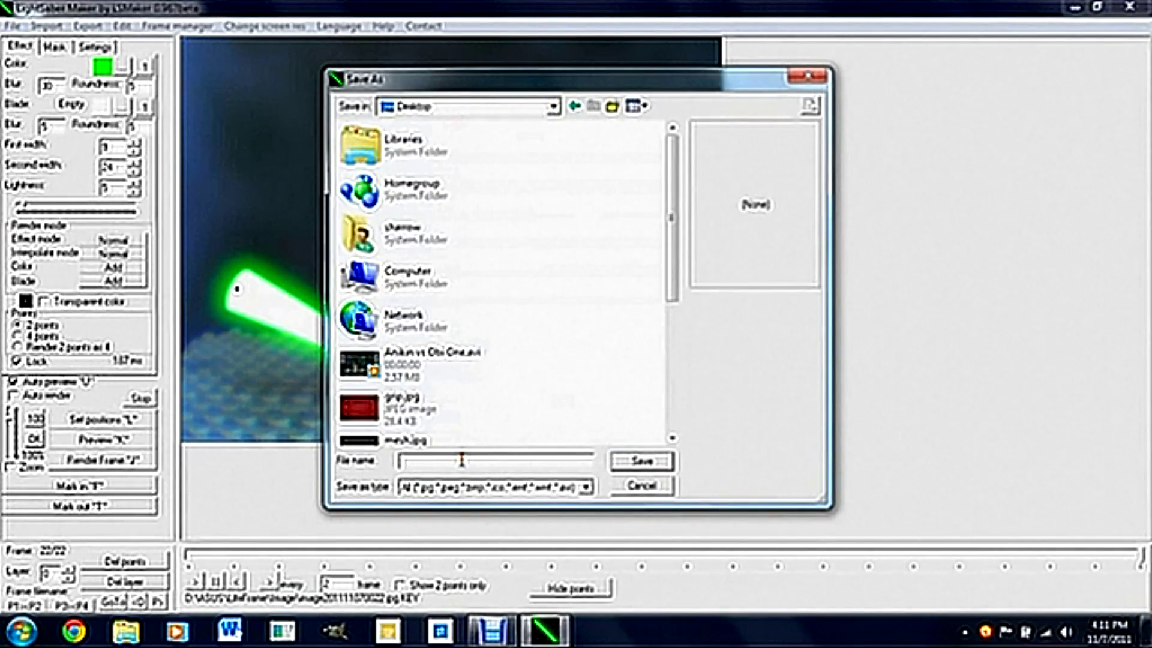
text(Lightsabers)
click(642, 465)
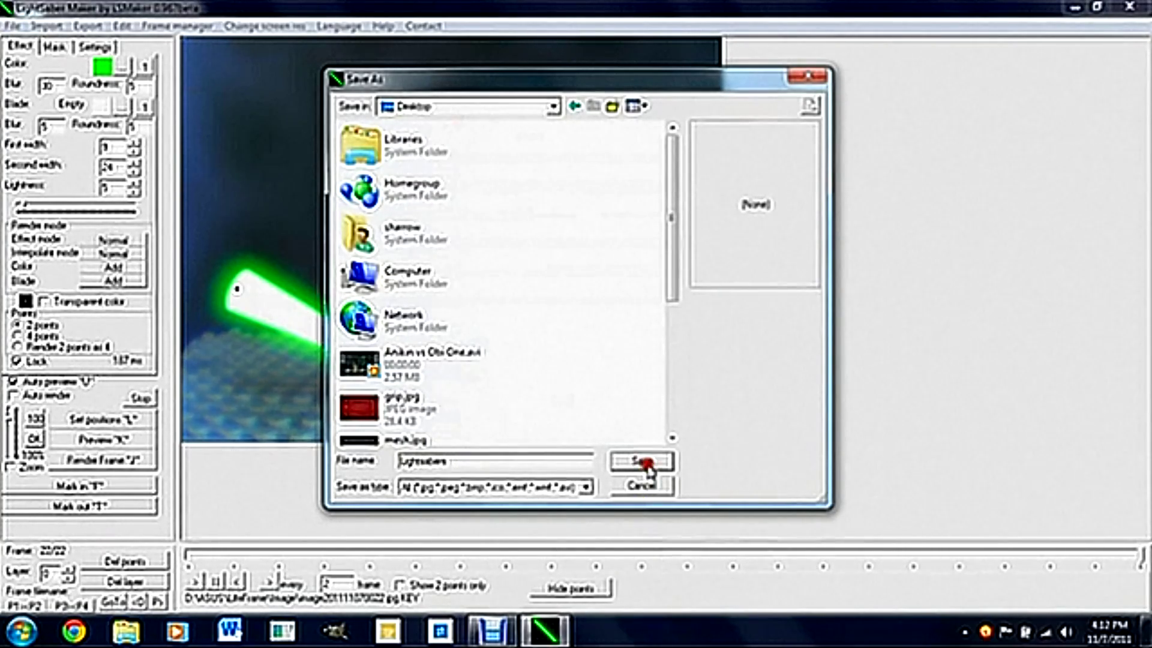
Choose Logitech Video (I420) as the export's video compressor and accept the compression settings
drag(713, 448, 650, 213)
click(729, 262)
click(730, 262)
click(730, 260)
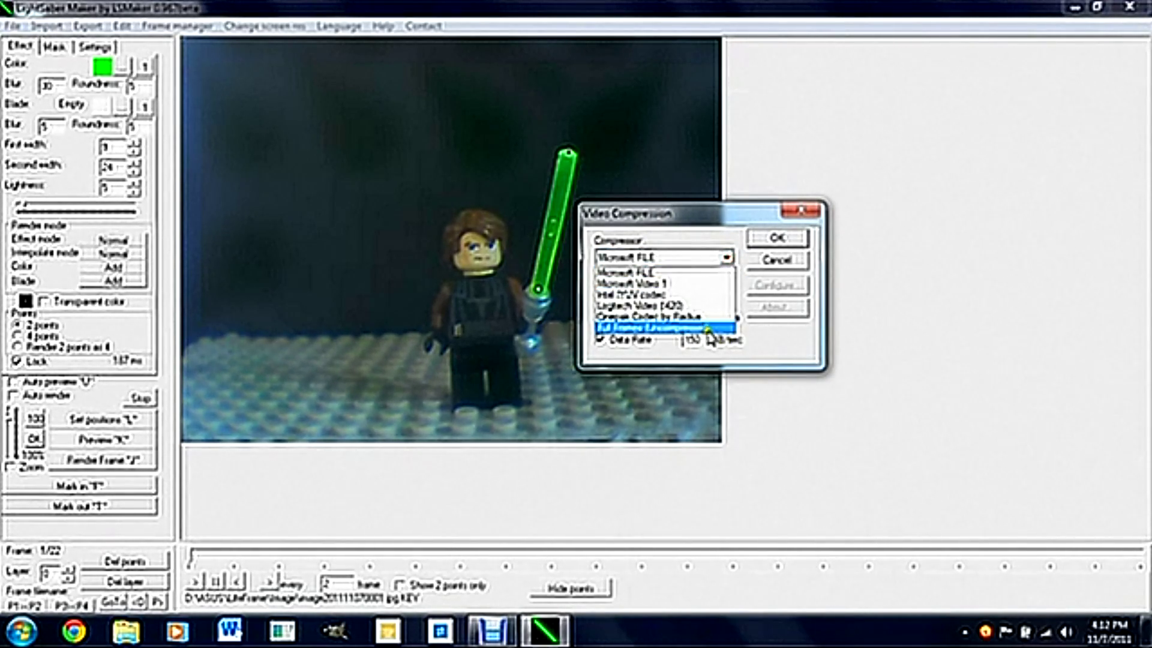
click(729, 259)
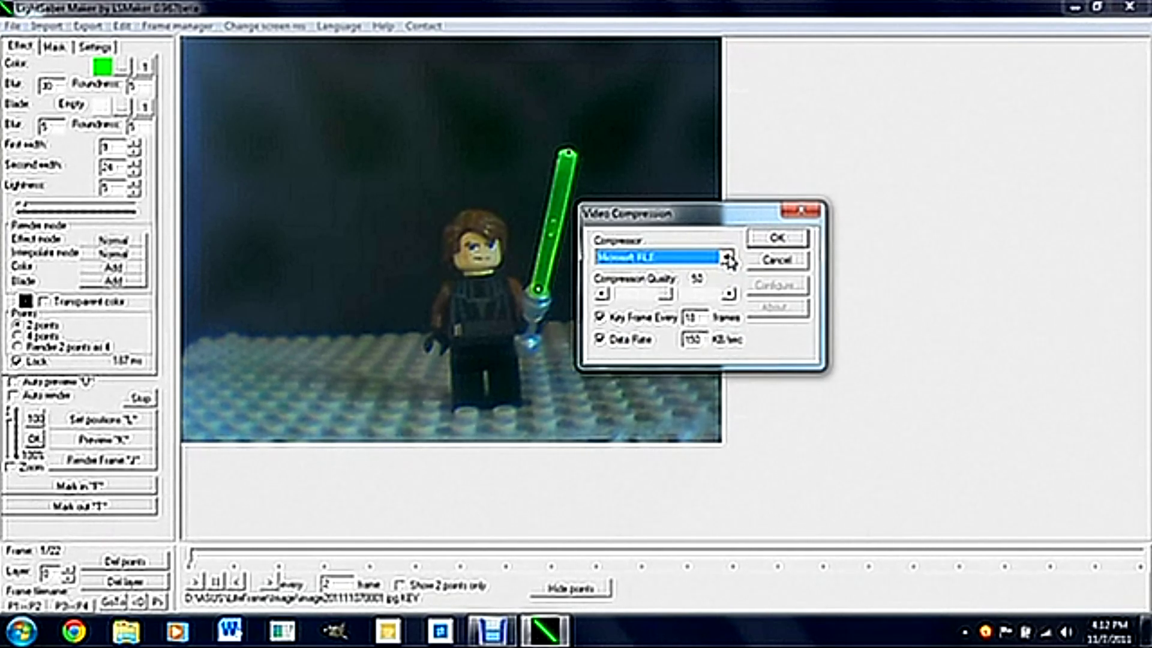
click(727, 256)
click(728, 256)
click(728, 256)
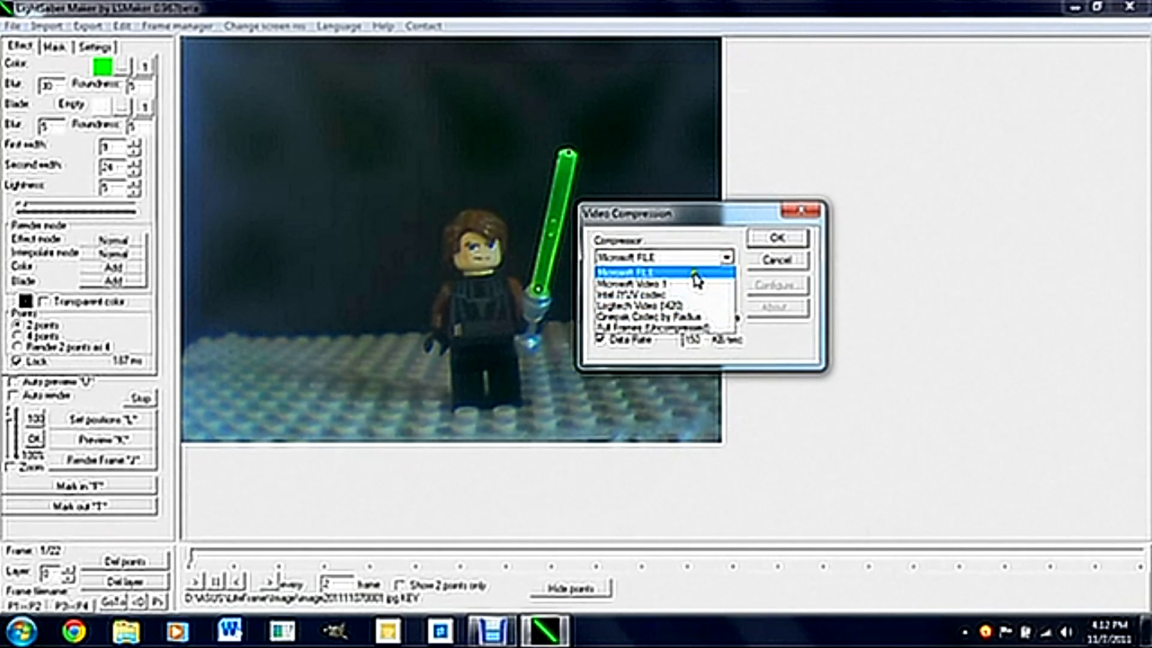
click(694, 307)
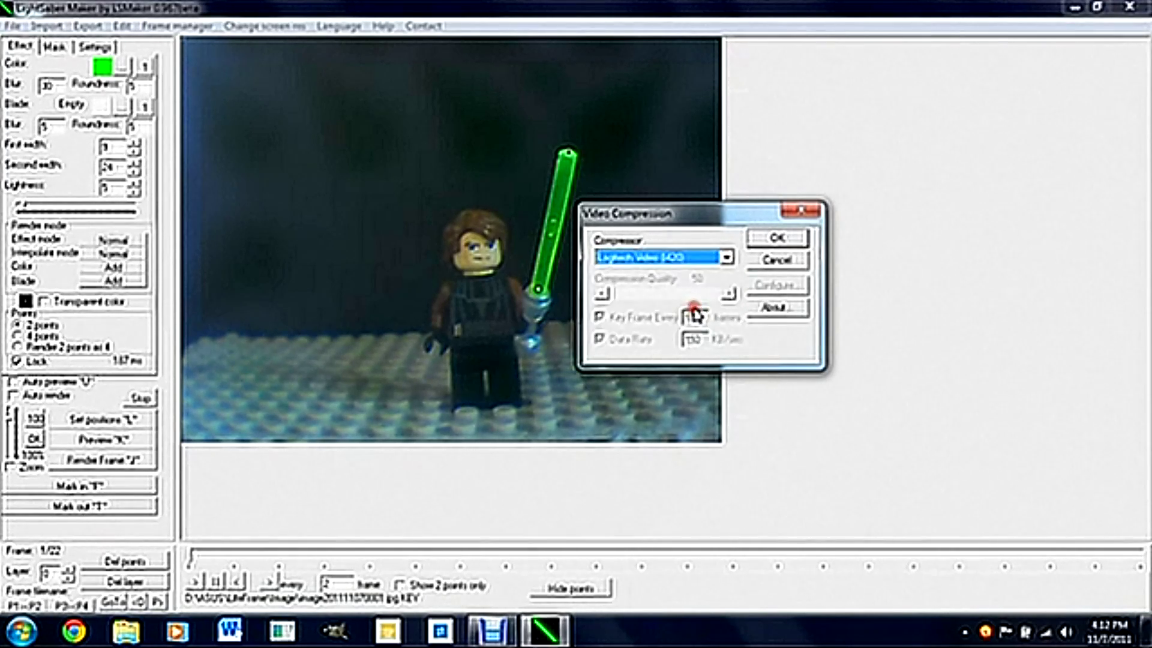
click(774, 240)
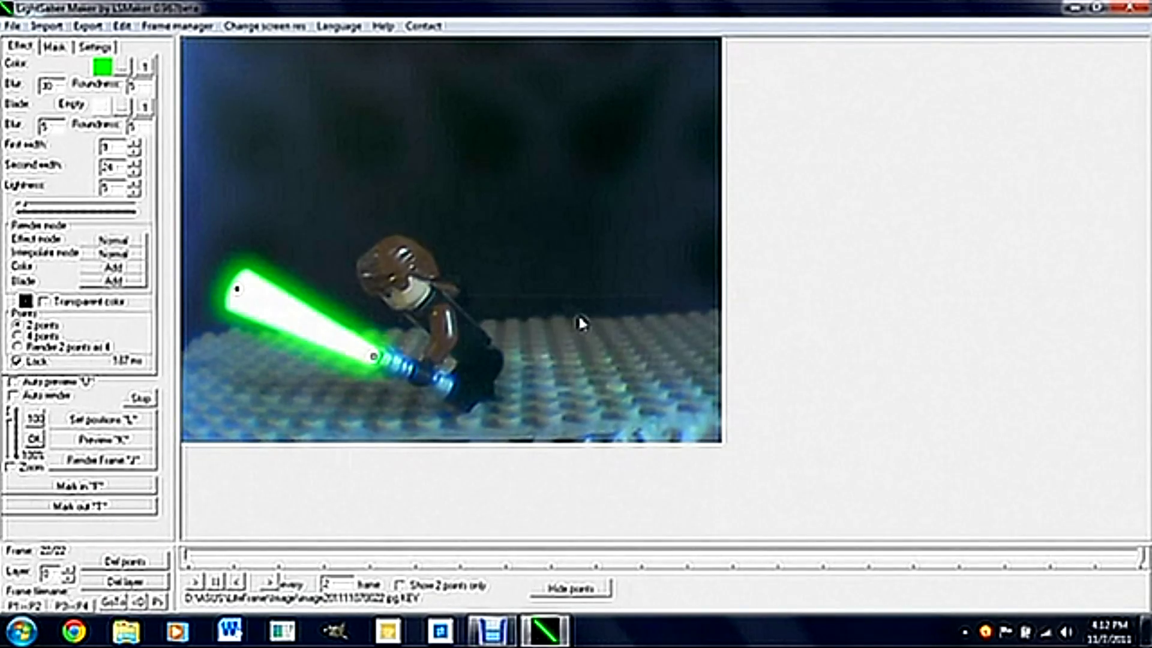
Minimize the editor and play the exported Lightsabers video from the Desktop
click(1077, 7)
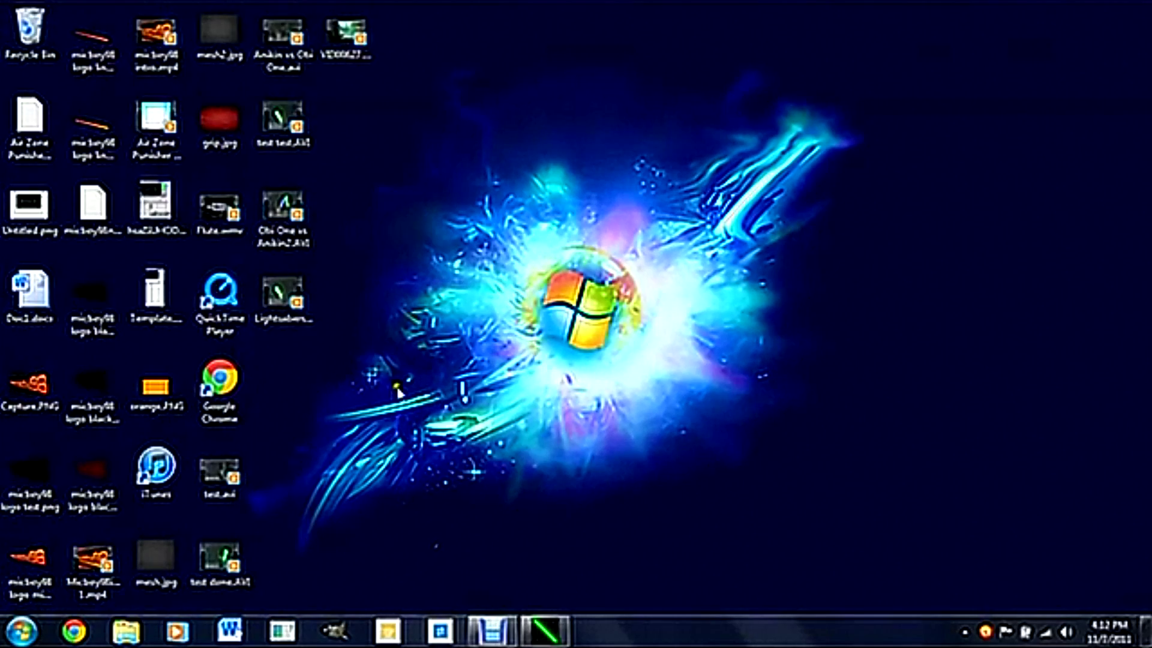
click(300, 303)
double_click(297, 303)
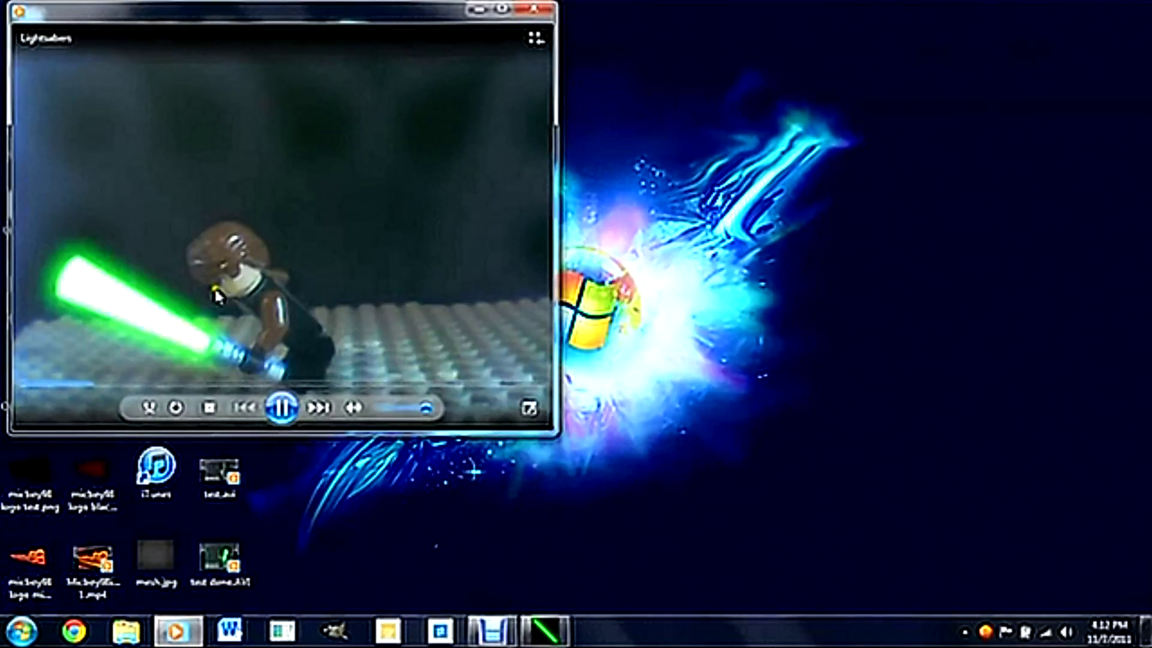
click(282, 408)
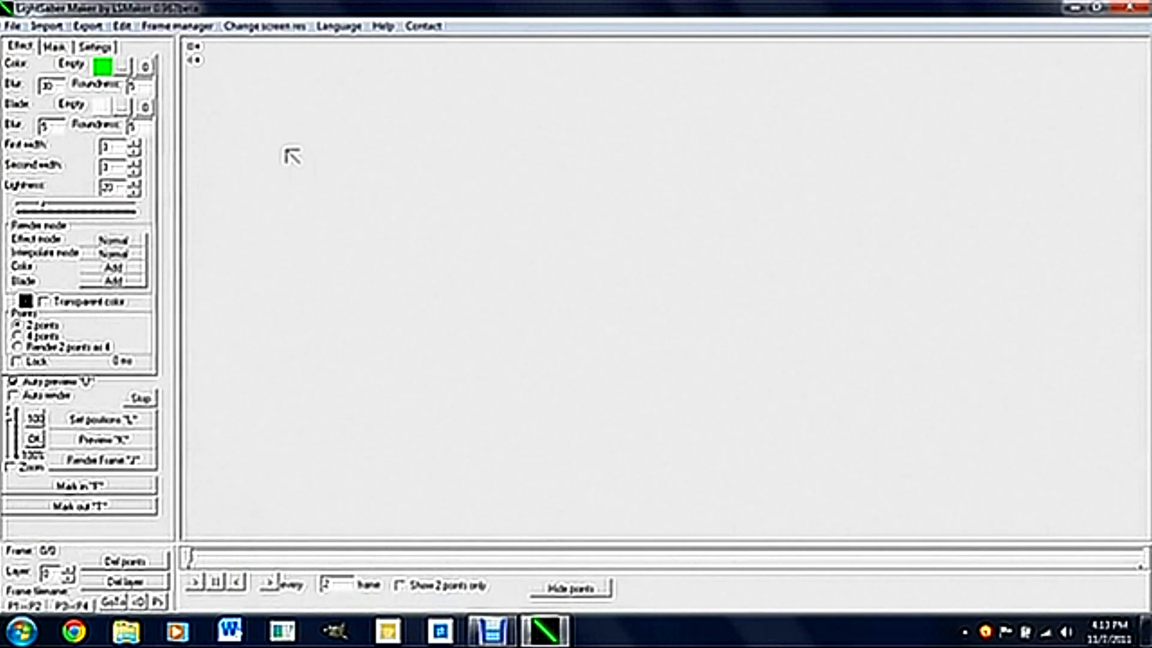
Start adding files to the empty project's import list and browse to the ASUS\LifeFrame\Image folder on the DATA (D:) drive
click(48, 27)
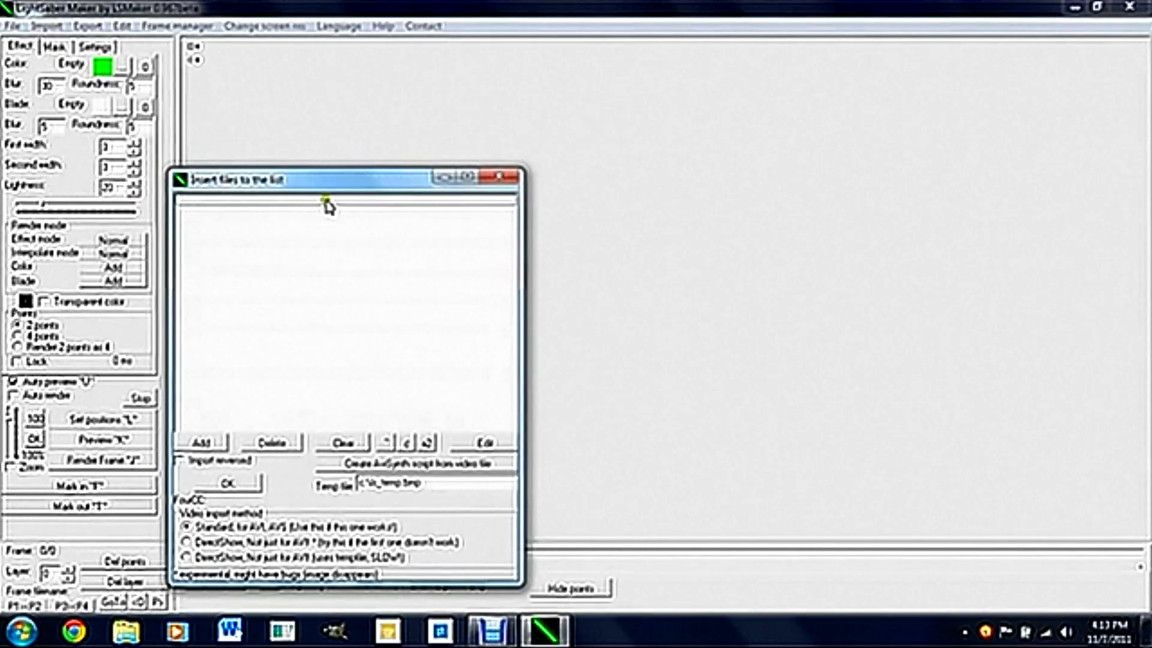
click(201, 442)
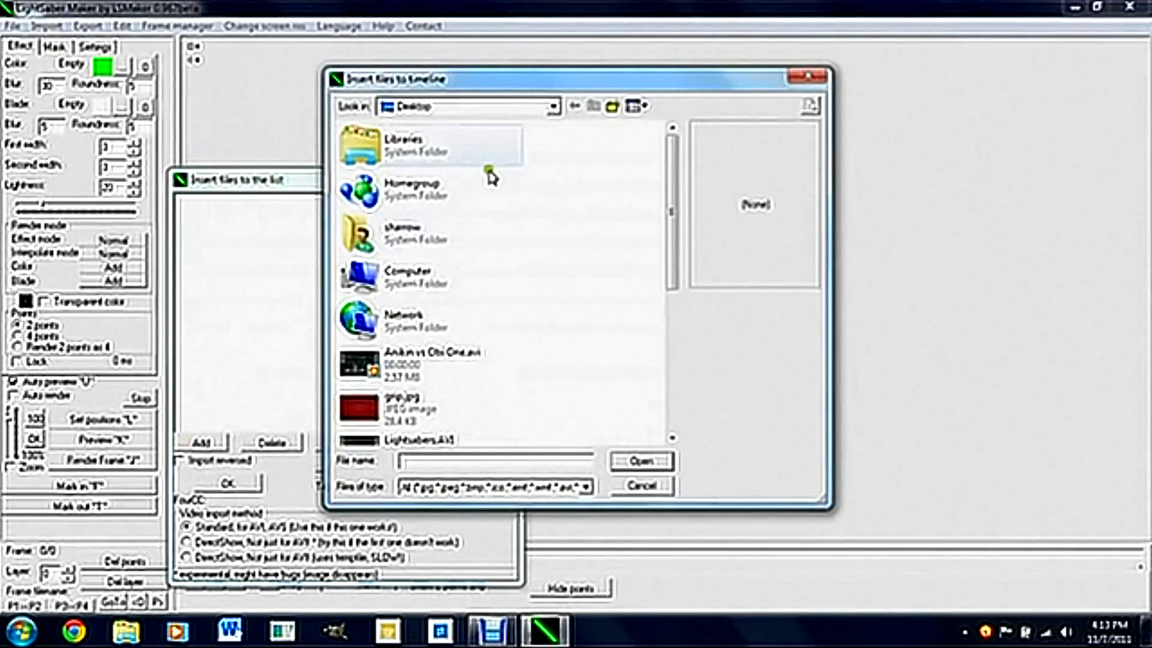
double_click(433, 153)
click(574, 106)
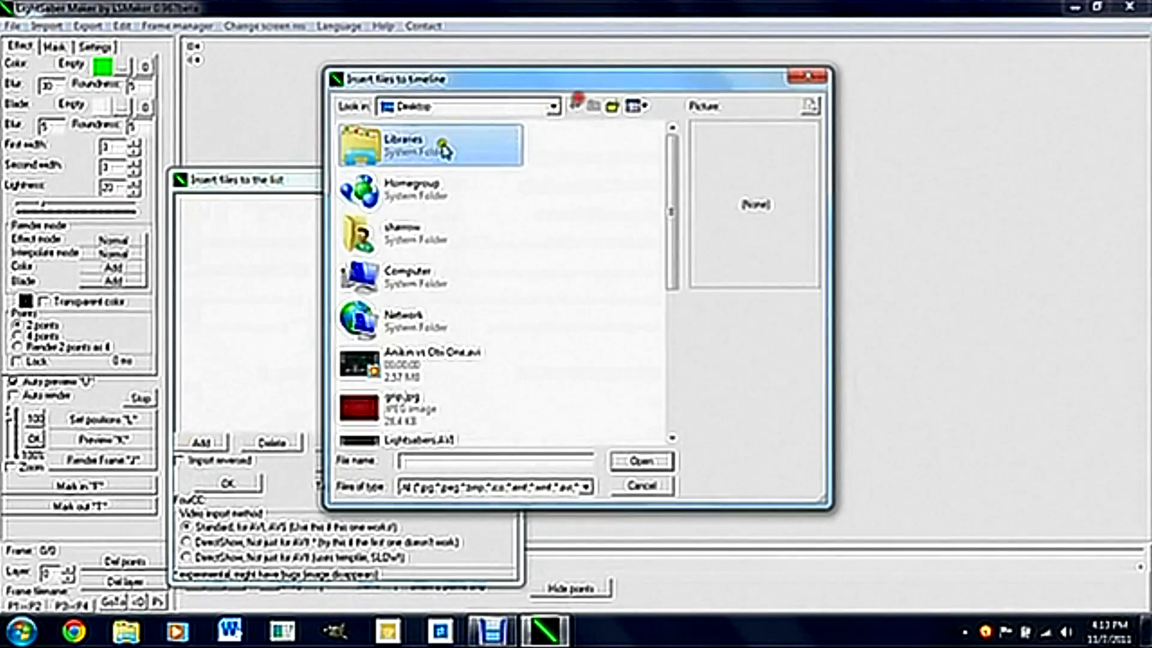
double_click(431, 278)
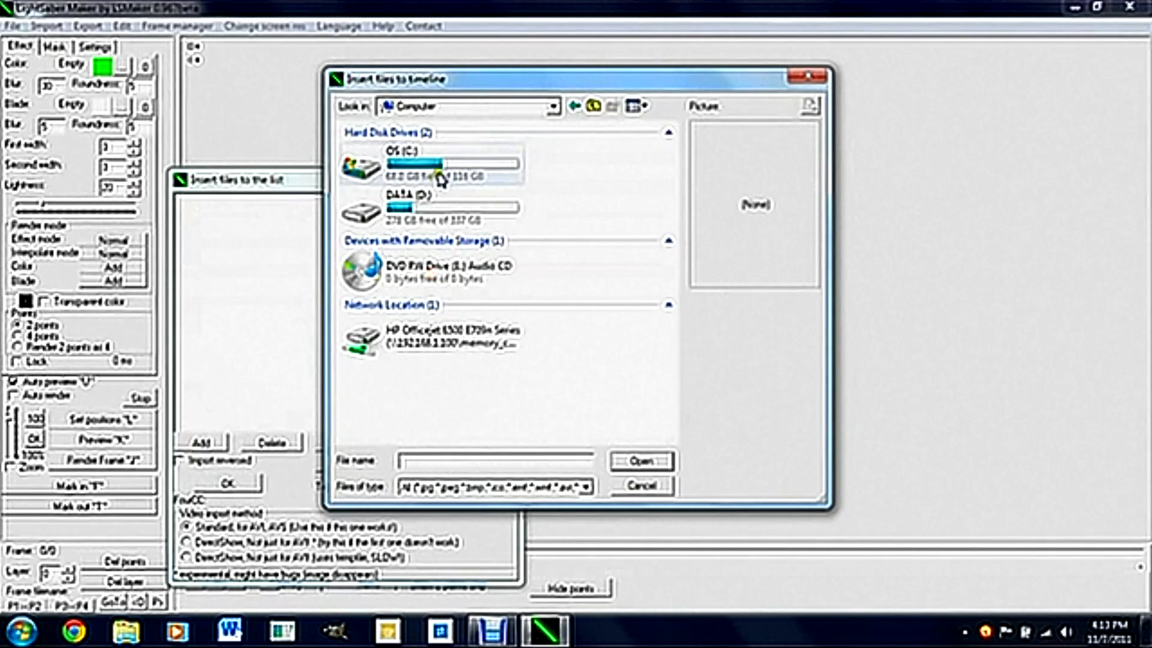
double_click(444, 153)
double_click(401, 162)
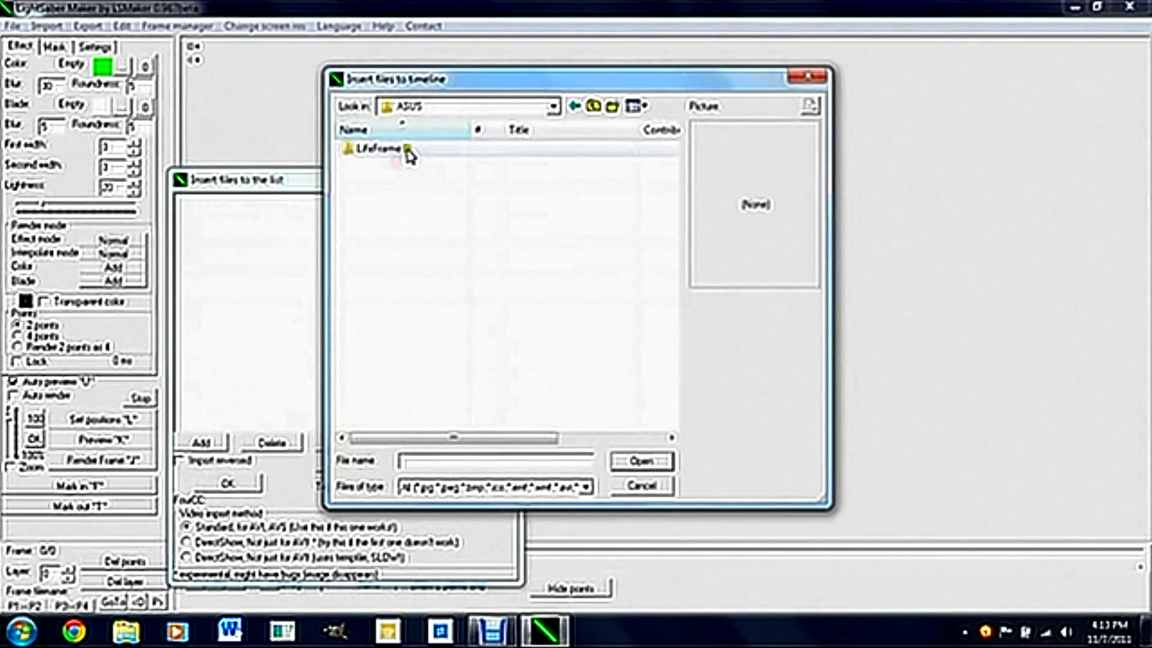
double_click(399, 150)
double_click(398, 181)
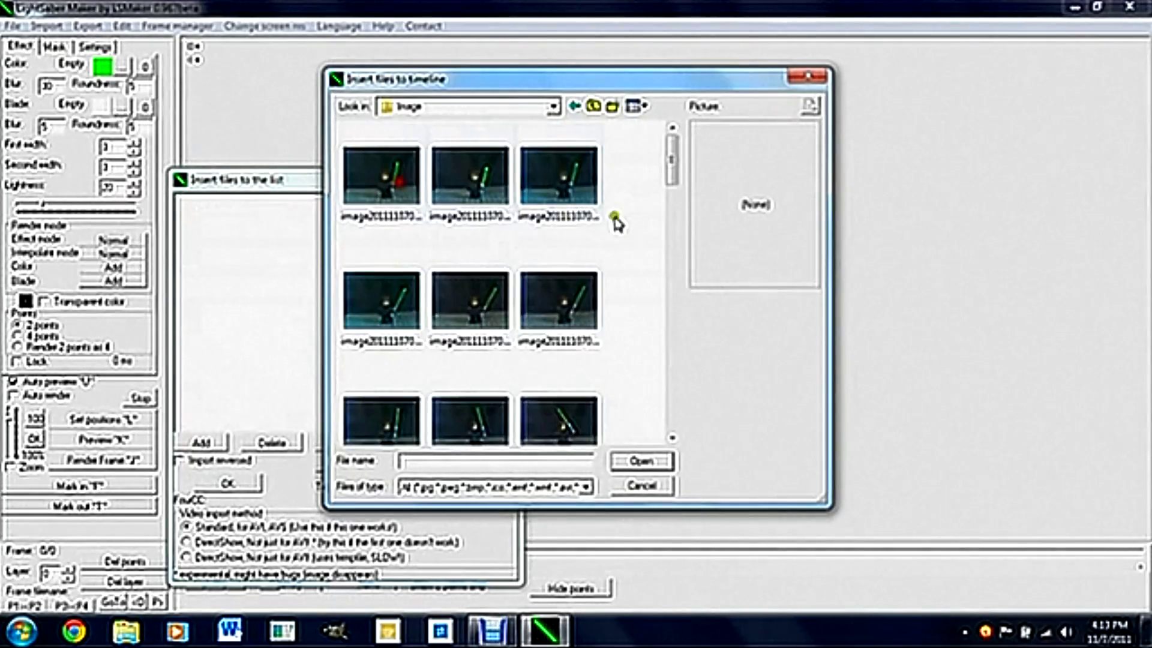
Import the two-figure images from image201111070023.jpg through the folder's last image, keeping the Standard video input method
drag(674, 162, 667, 281)
click(468, 291)
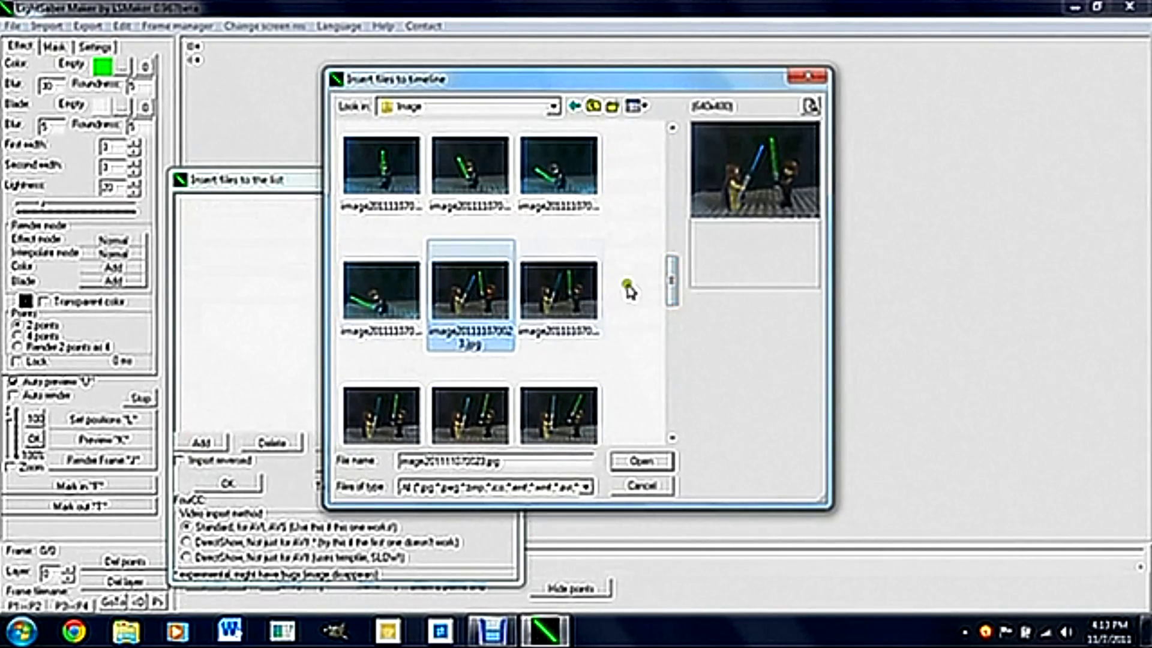
drag(675, 281, 665, 405)
click(469, 384)
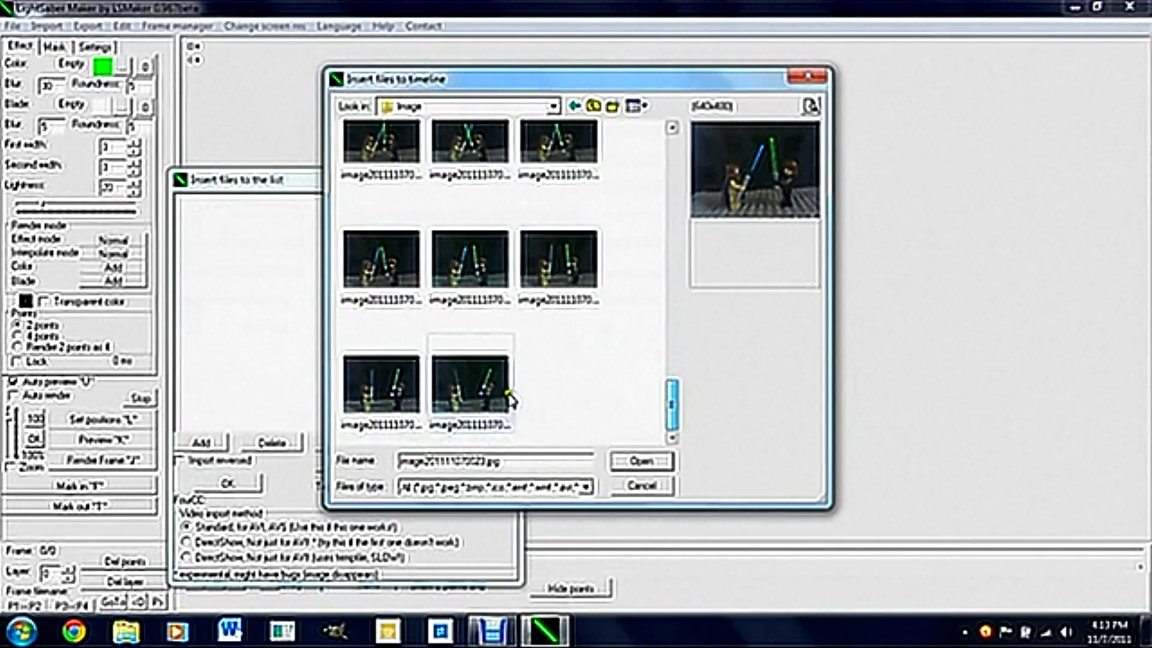
key(ctrl+a)
click(637, 461)
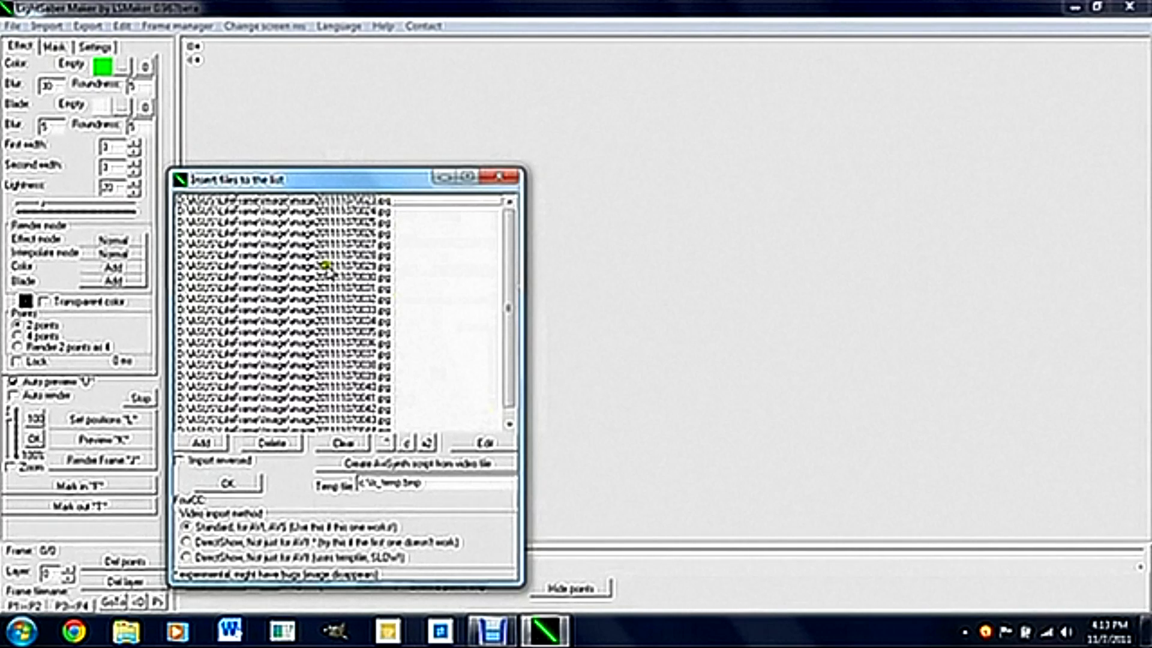
click(187, 542)
click(185, 527)
click(228, 482)
click(425, 258)
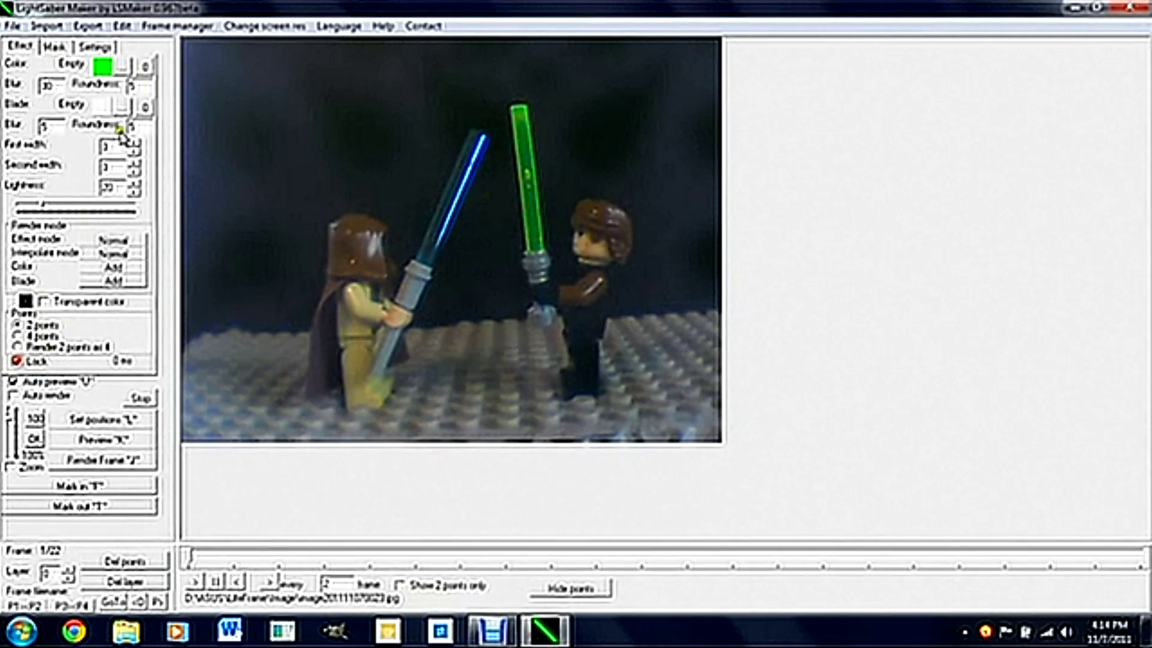
Switch the effect's Color and Blade settings to 1, keep the generated green, and set the lightness to 9
click(144, 66)
click(240, 95)
click(146, 103)
click(180, 123)
click(106, 64)
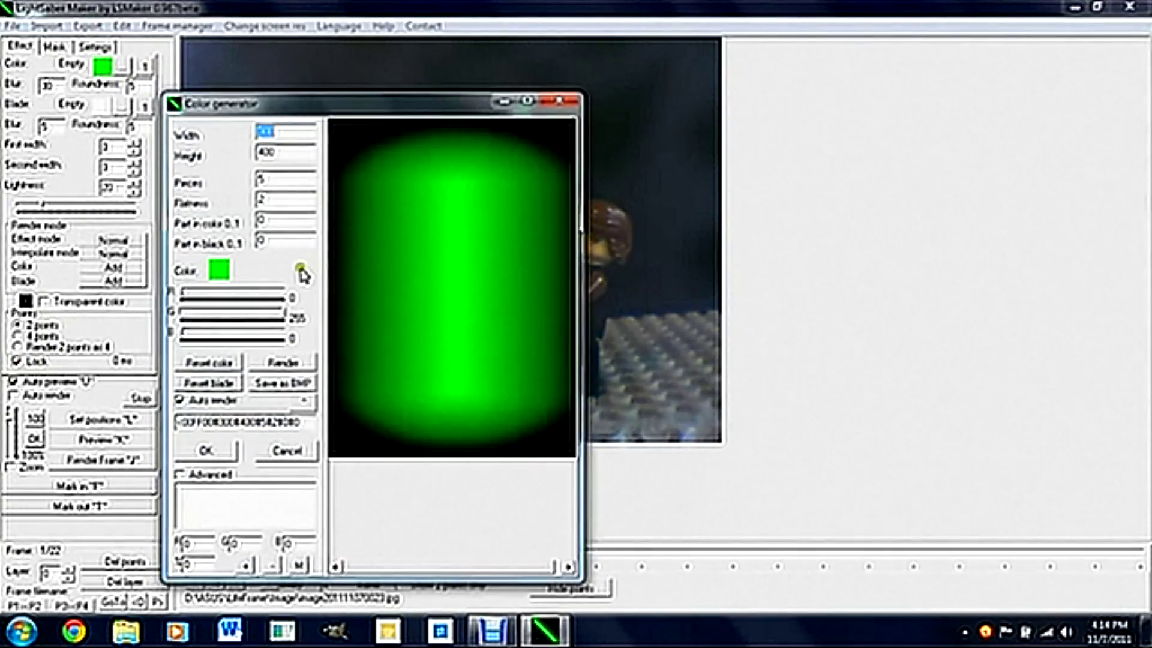
click(559, 101)
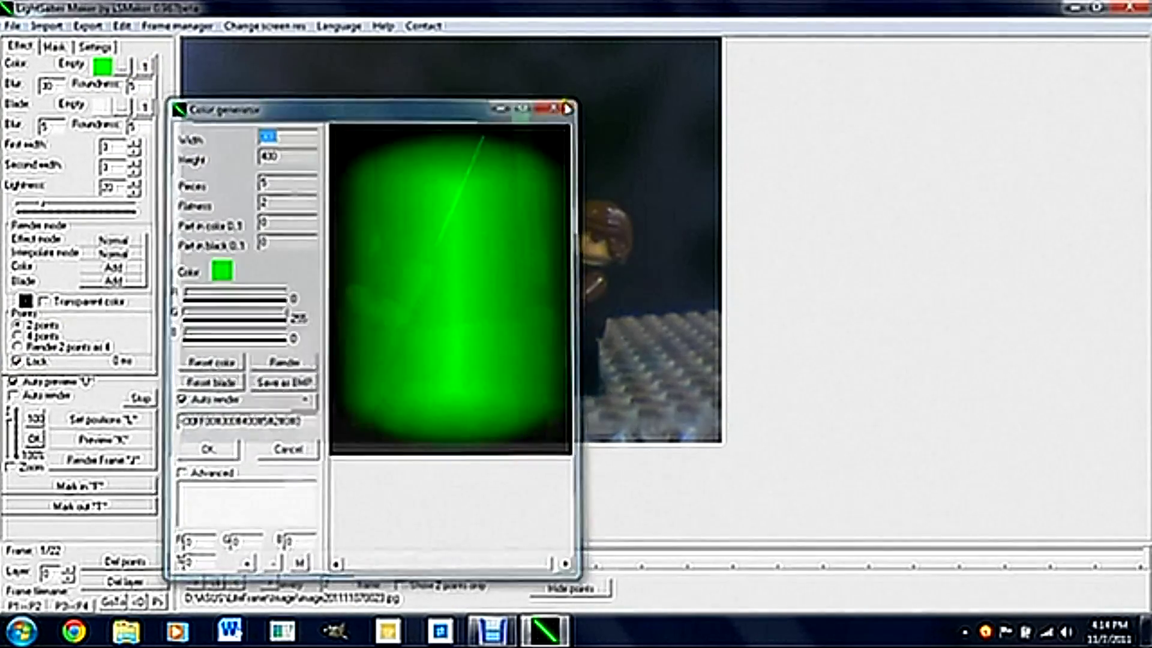
drag(108, 207, 27, 208)
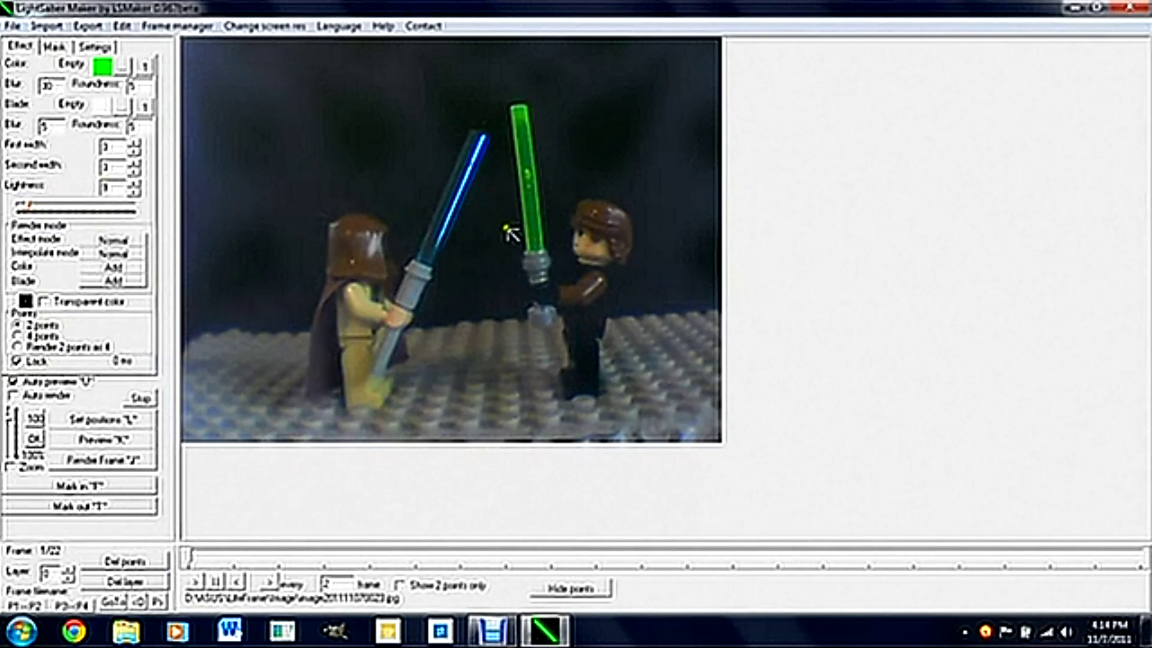
Mark the green blade from hilt to tip in frame 1 and set both widths to 9 and the lightness to 6
click(536, 246)
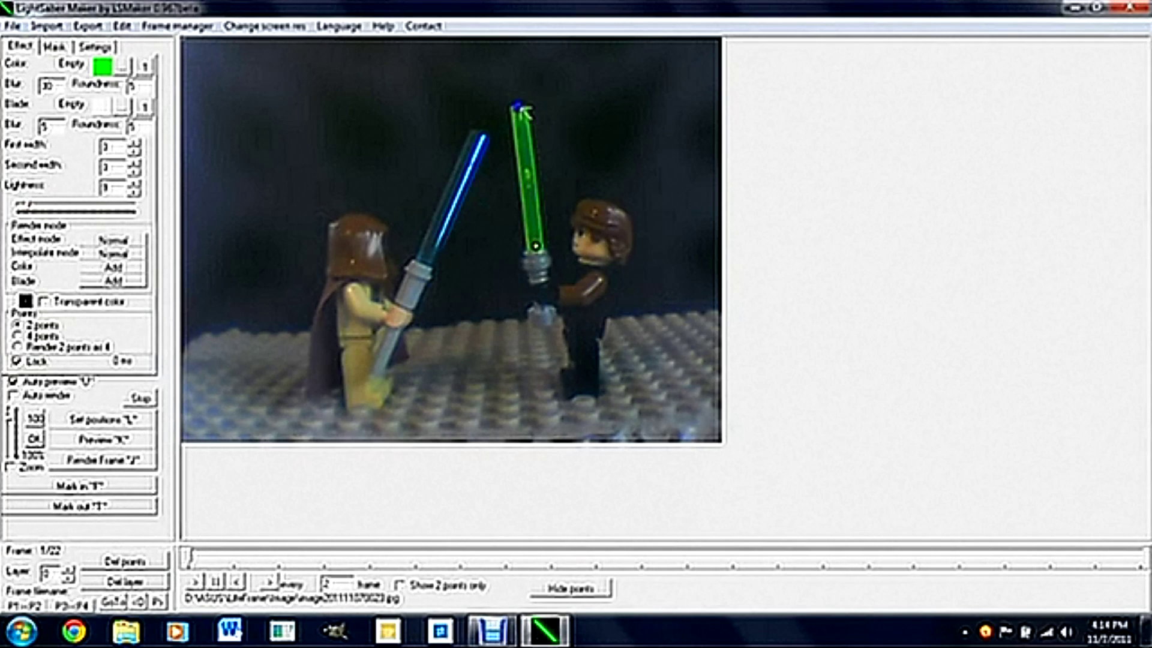
right_click(518, 107)
click(138, 142)
click(138, 142)
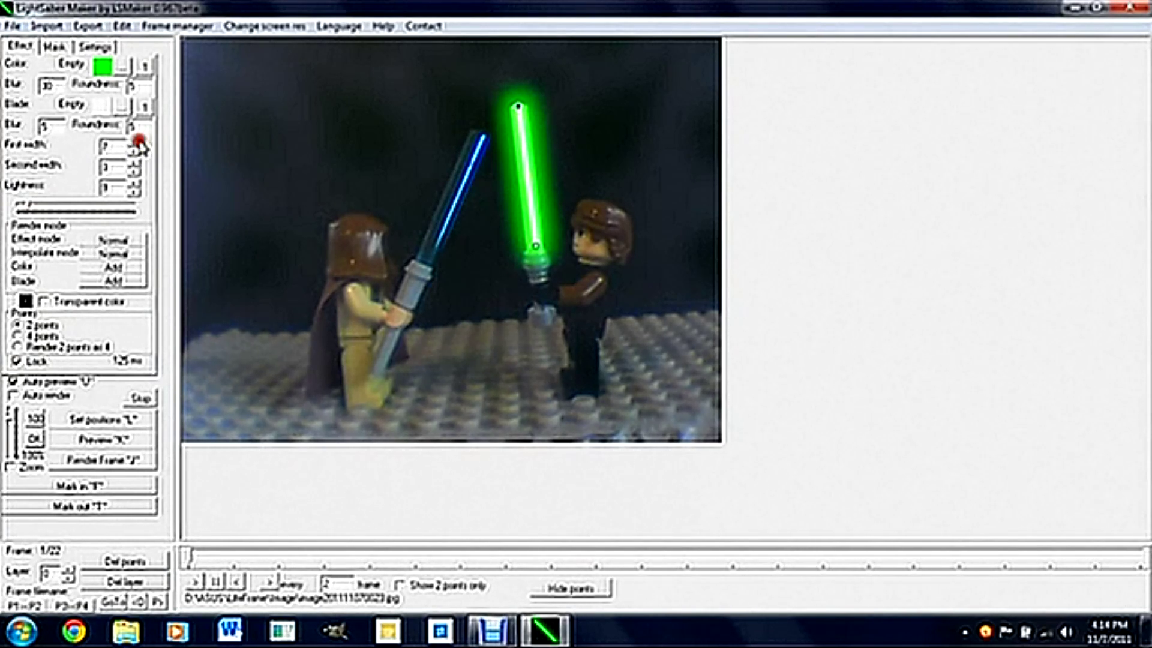
click(138, 142)
click(135, 166)
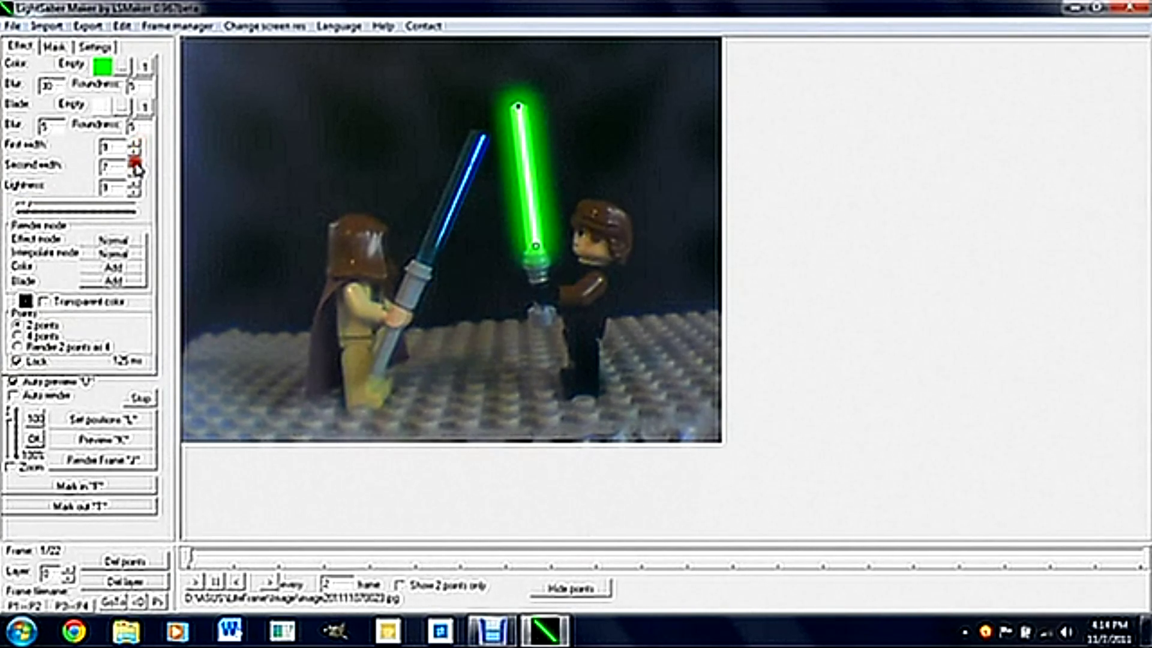
click(135, 164)
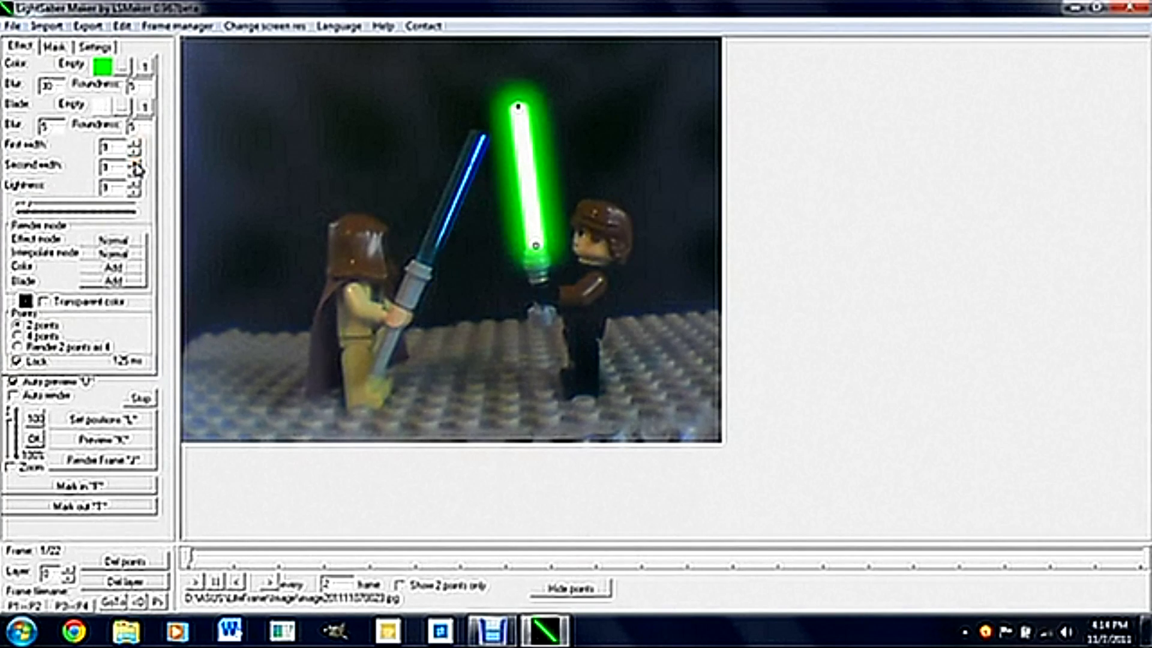
click(132, 192)
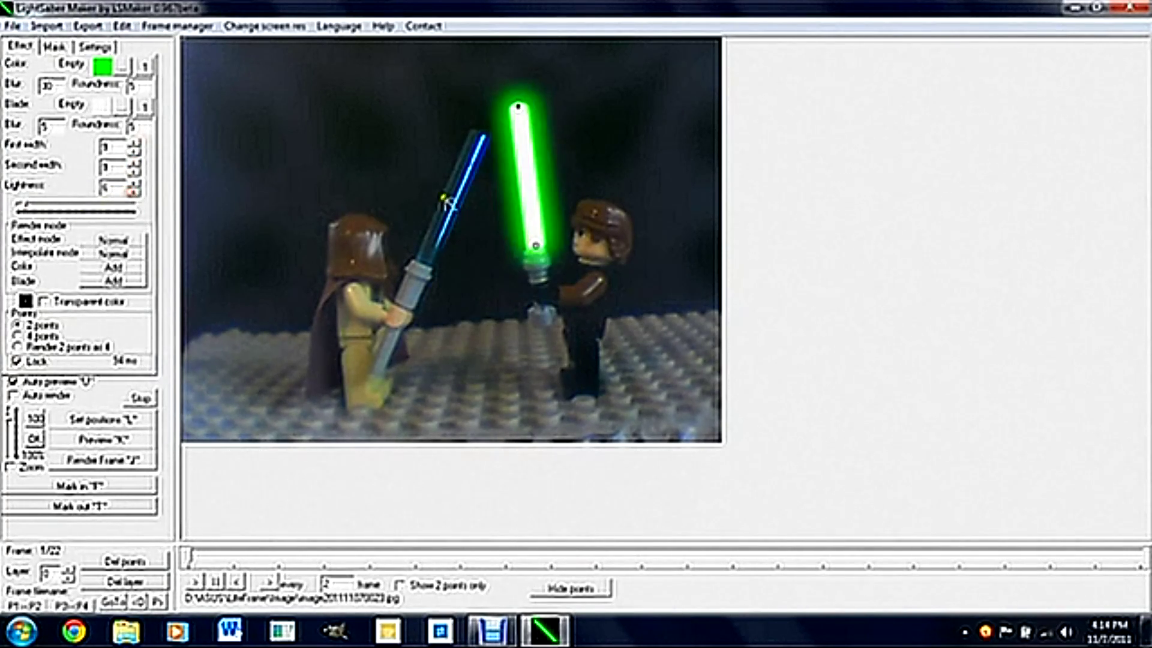
Add the green saber effect frame by frame up to frame 8, widening the second width to 17
key(Right)
key(Right)
key(Right)
key(Right)
key(Right)
click(133, 144)
key(Right)
key(Left)
click(134, 163)
click(134, 164)
key(Right)
click(679, 150)
click(134, 164)
key(Right)
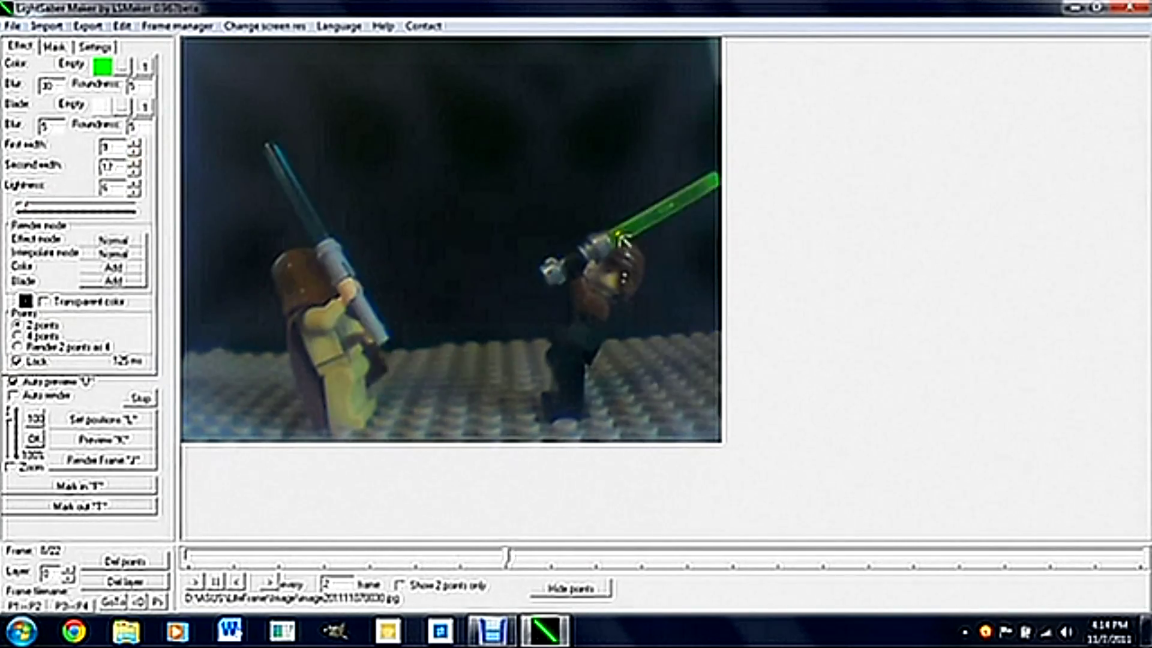
Continue the green saber effect from frame 8 through frame 16, adjusting the second width to 13
key(Right)
key(Right)
key(Right)
key(Right)
key(Right)
key(Right)
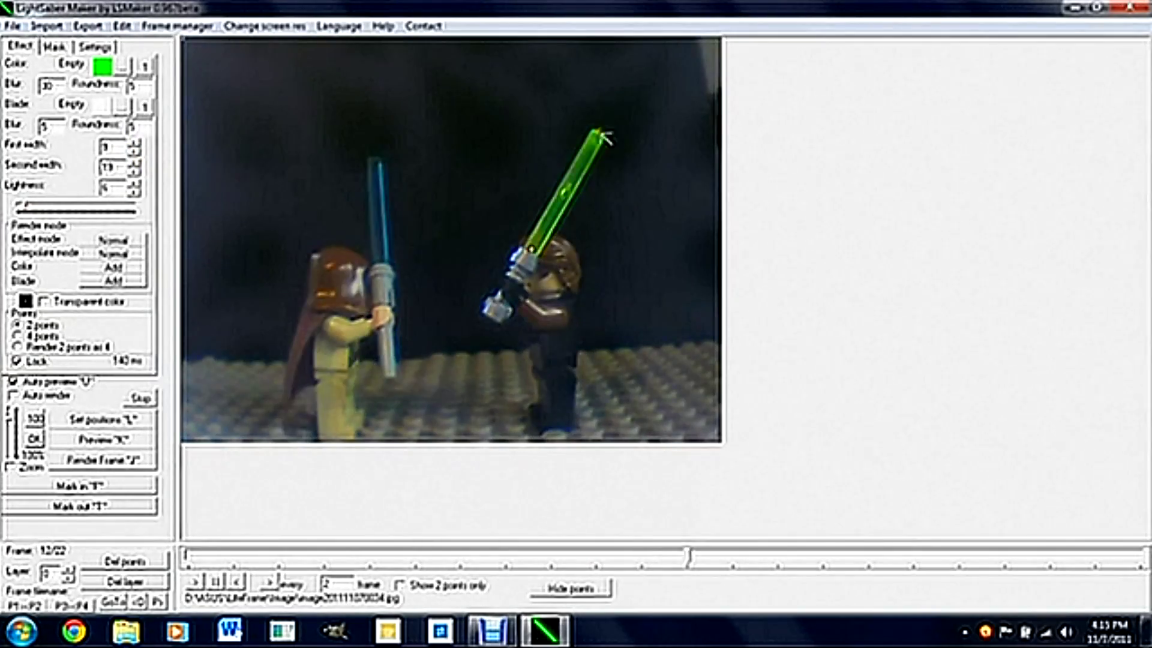
key(Right)
key(Right)
key(Right)
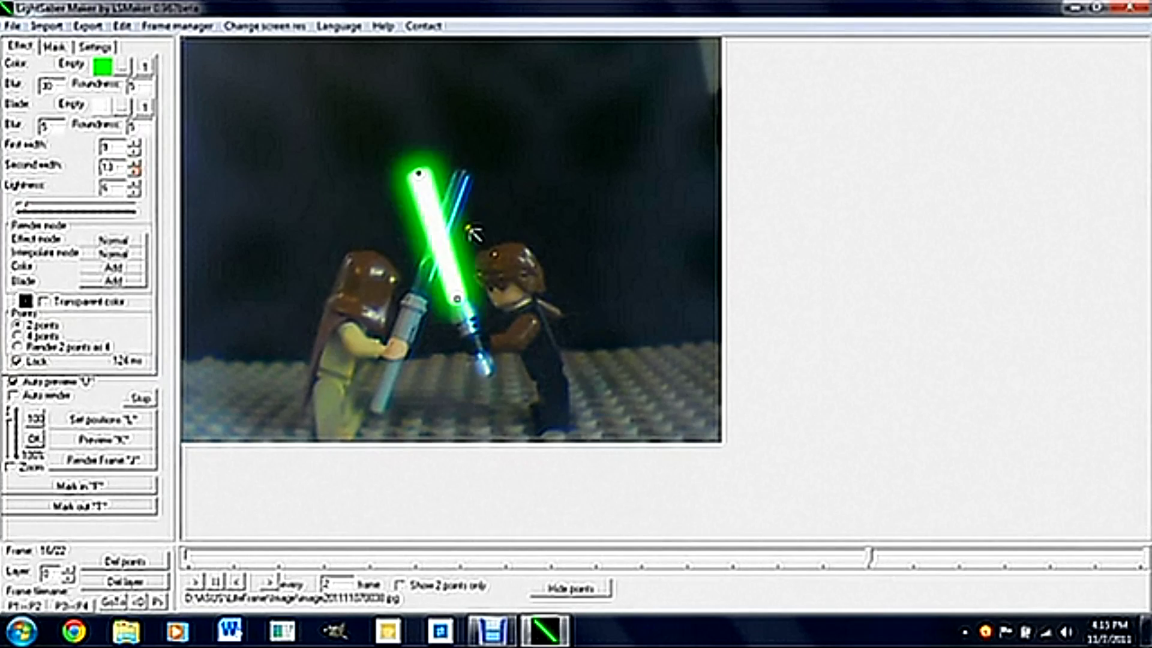
Complete the green saber effect through frame 22, marking the last frame's blade from hilt to tip
key(Right)
key(Right)
key(Right)
key(Right)
key(Right)
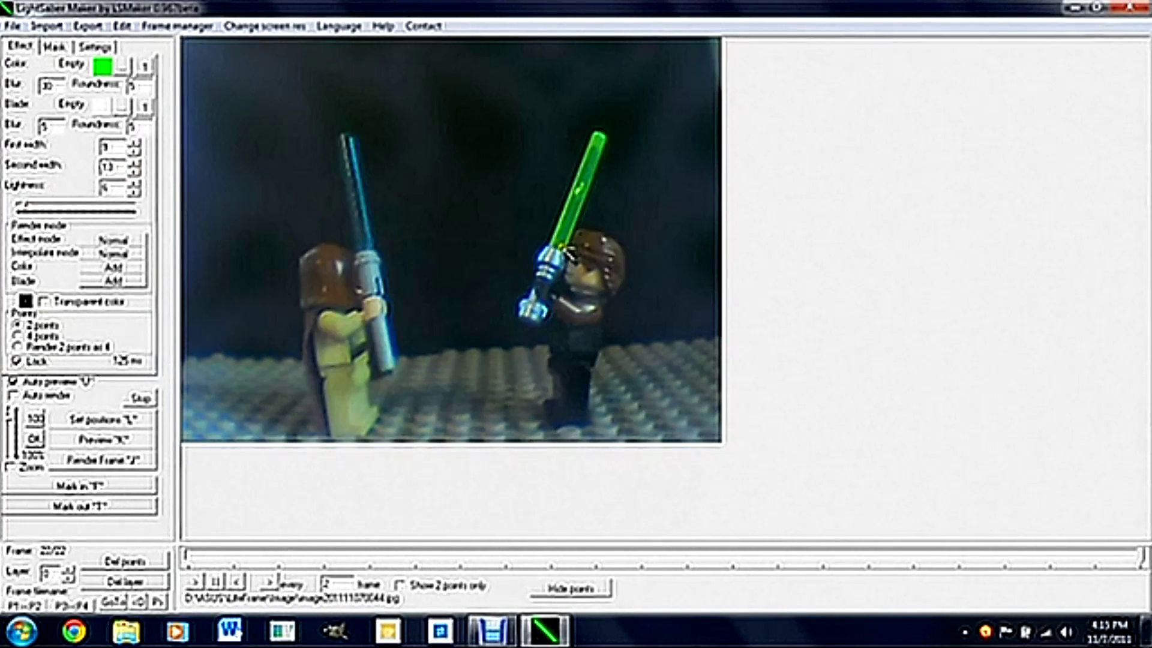
click(555, 245)
click(603, 134)
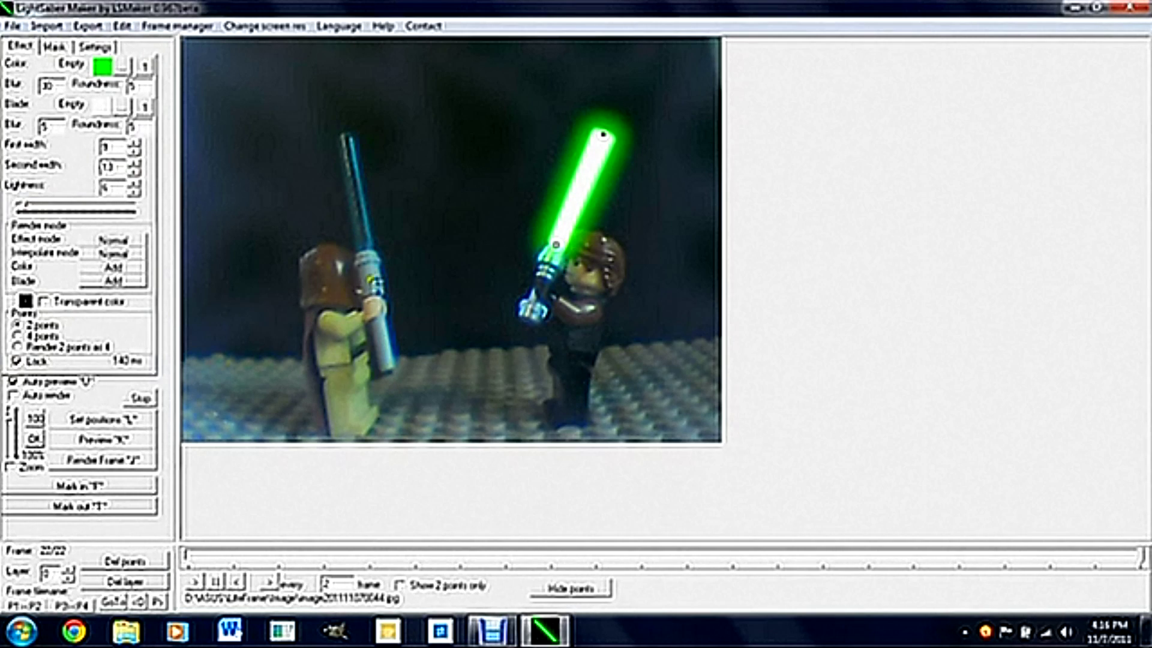
Switch to layer 1, go back through the frames to frame 1, and compare it with layer 0
click(70, 568)
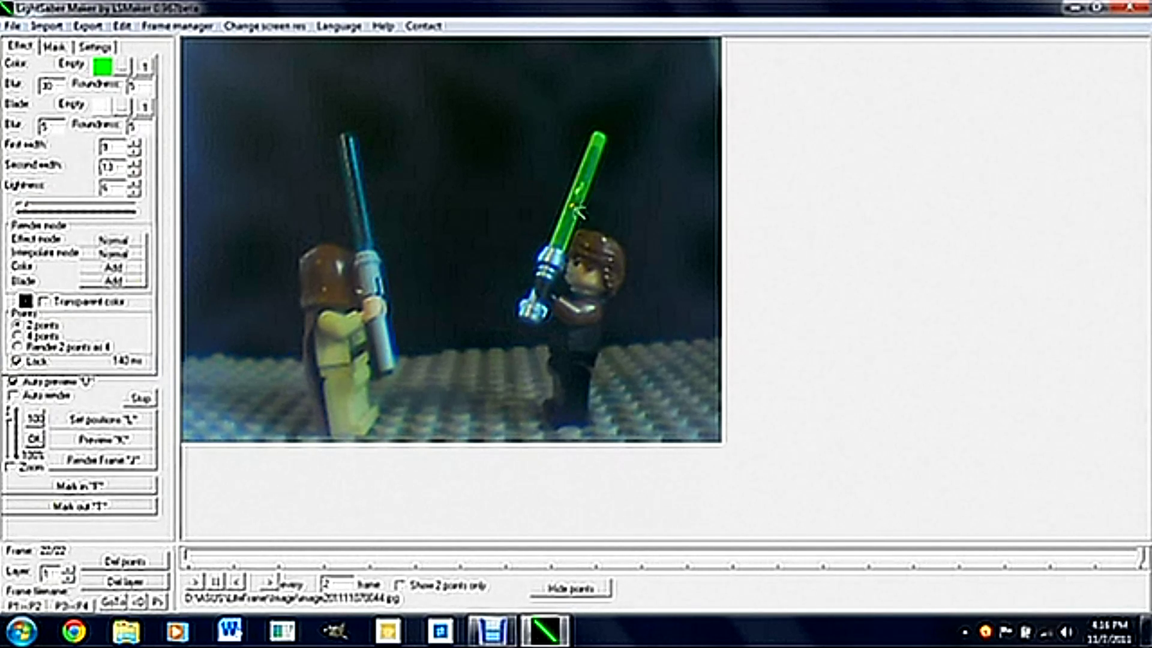
scroll(711, 368, up, 6)
scroll(712, 368, down, 4)
scroll(711, 367, up, 15)
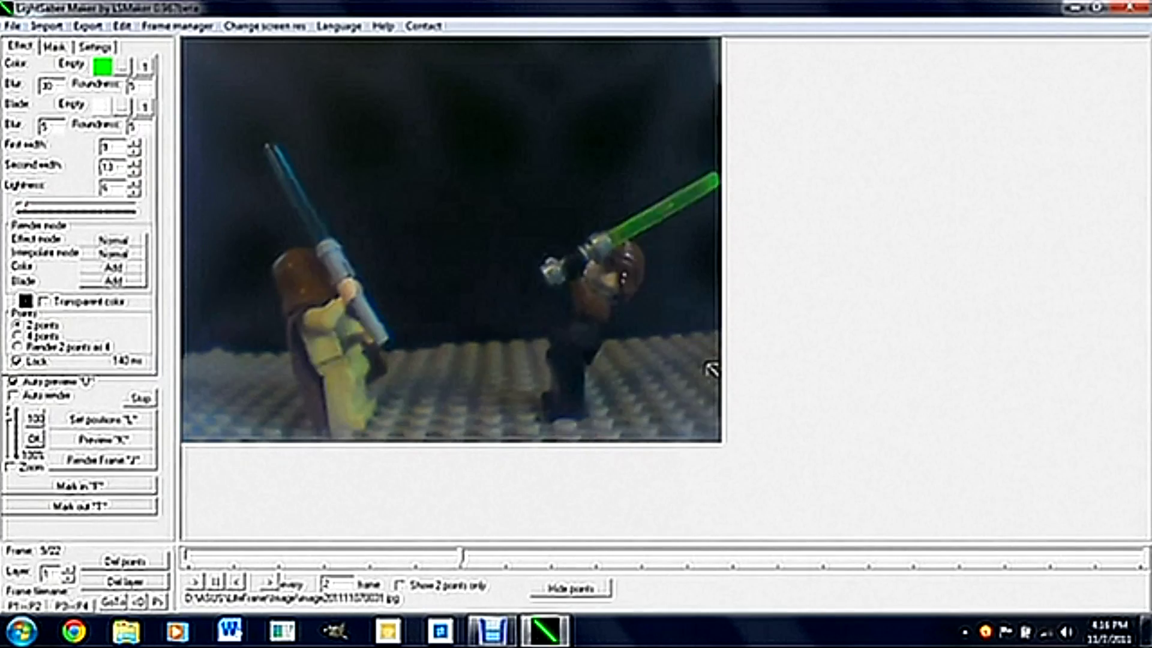
scroll(711, 367, up, 4)
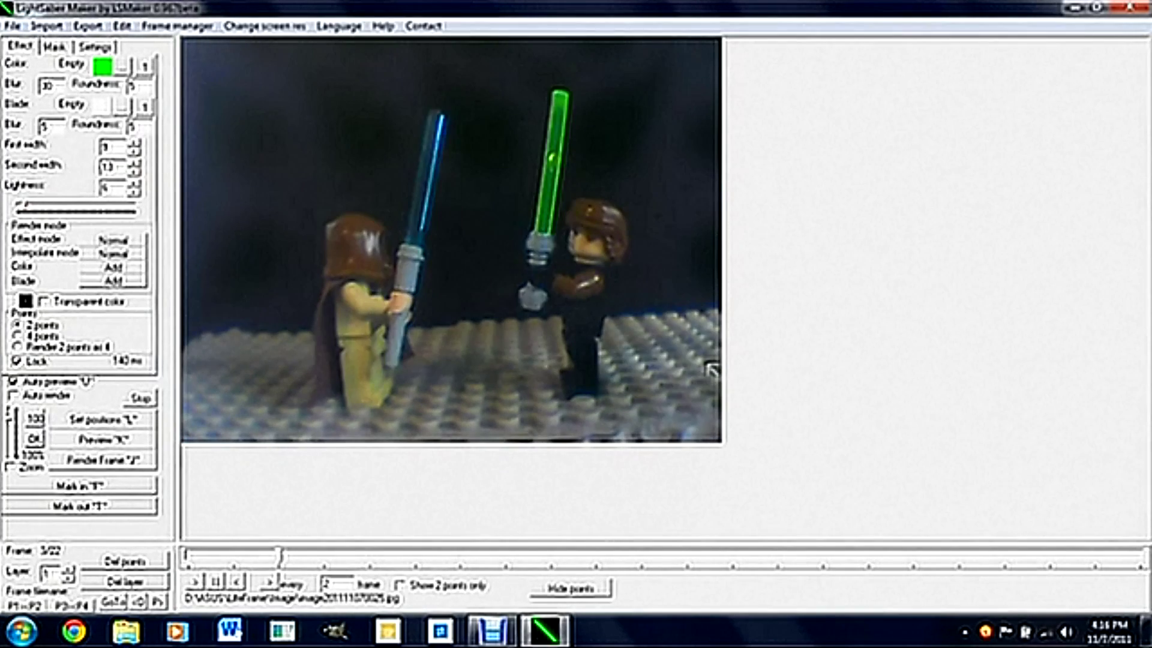
click(70, 572)
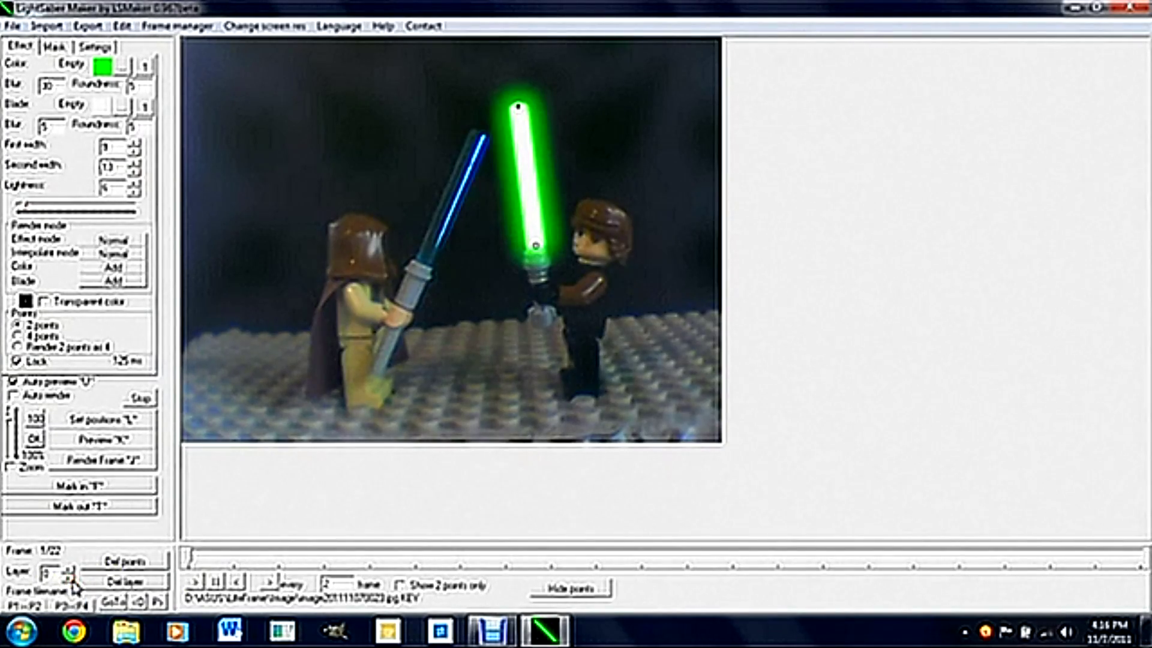
Switch to layer 1 on frame 1 and set the effect color to blue with RGB 21, 21, 255
click(71, 579)
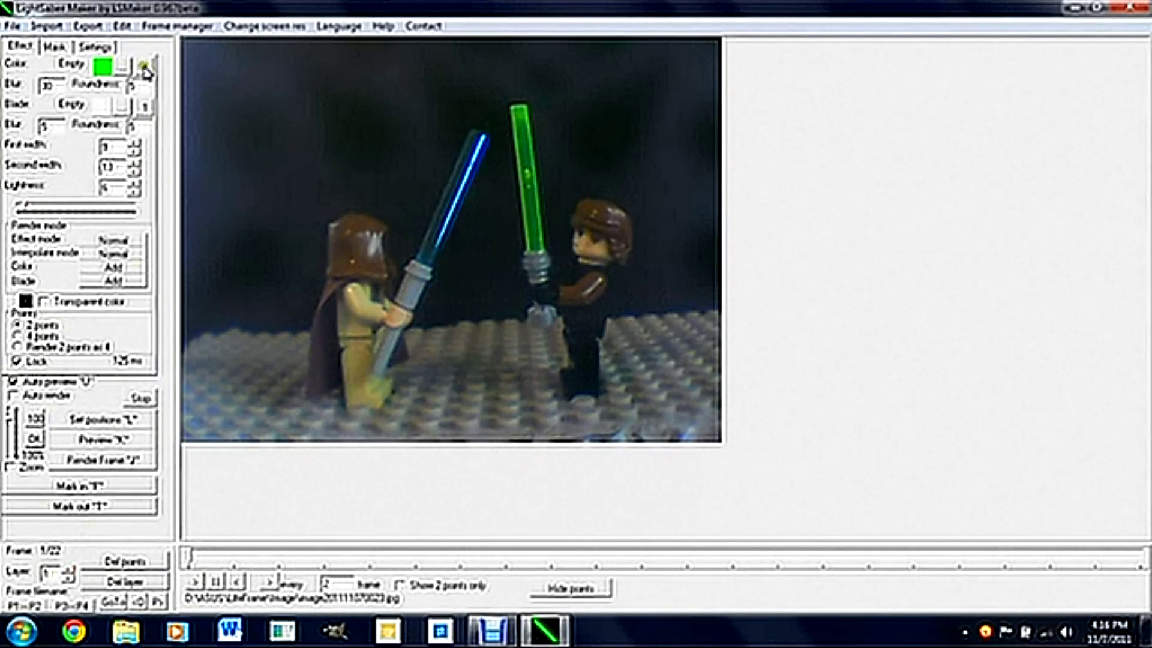
click(105, 66)
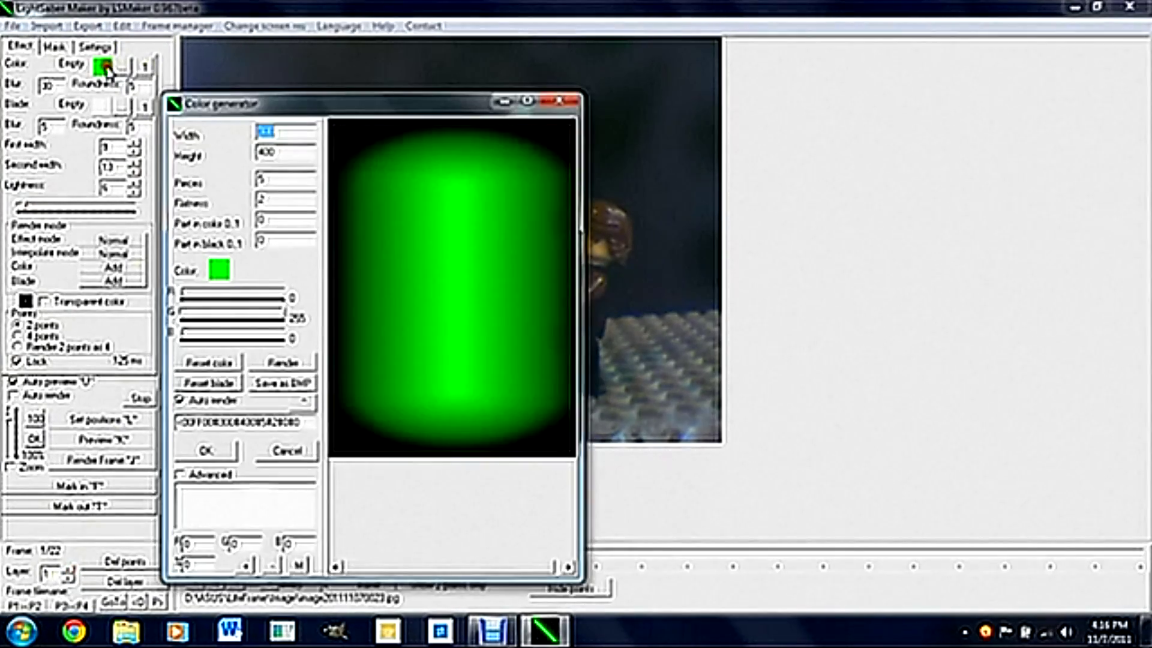
click(217, 270)
click(585, 229)
click(514, 381)
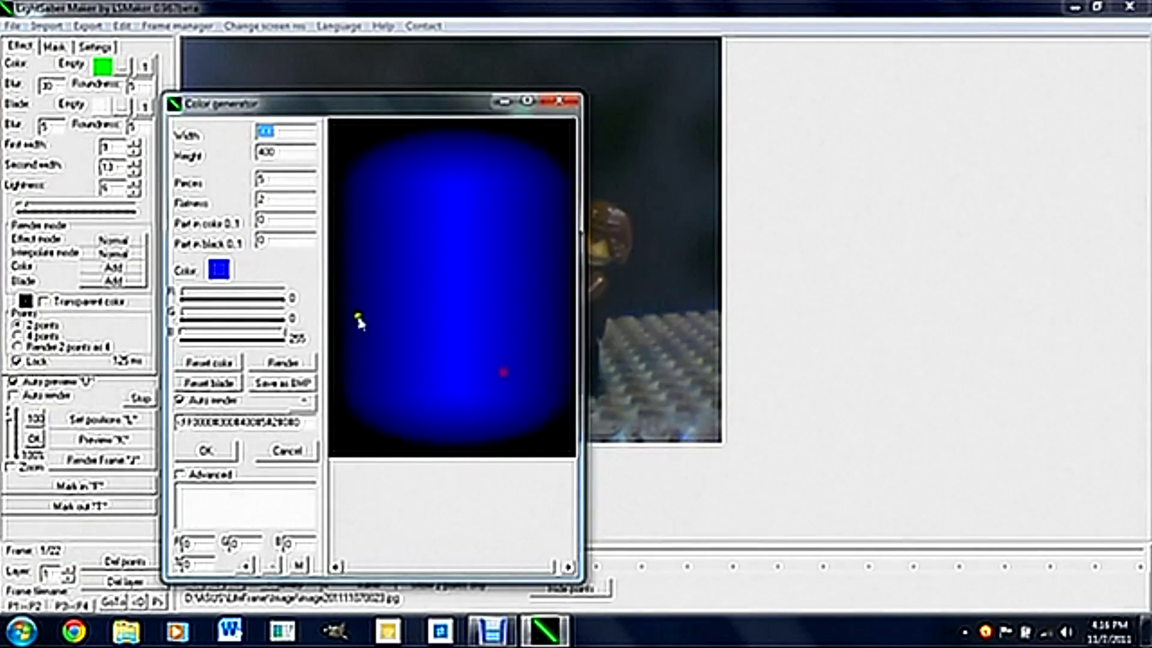
click(217, 272)
click(573, 359)
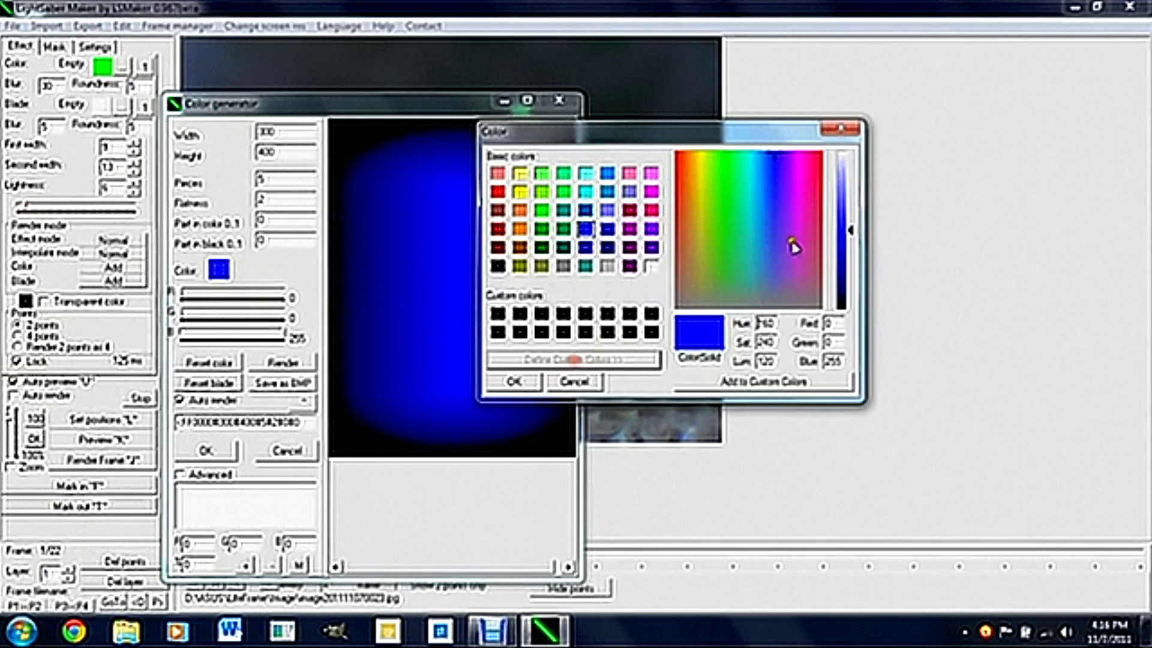
drag(852, 231, 853, 223)
click(527, 381)
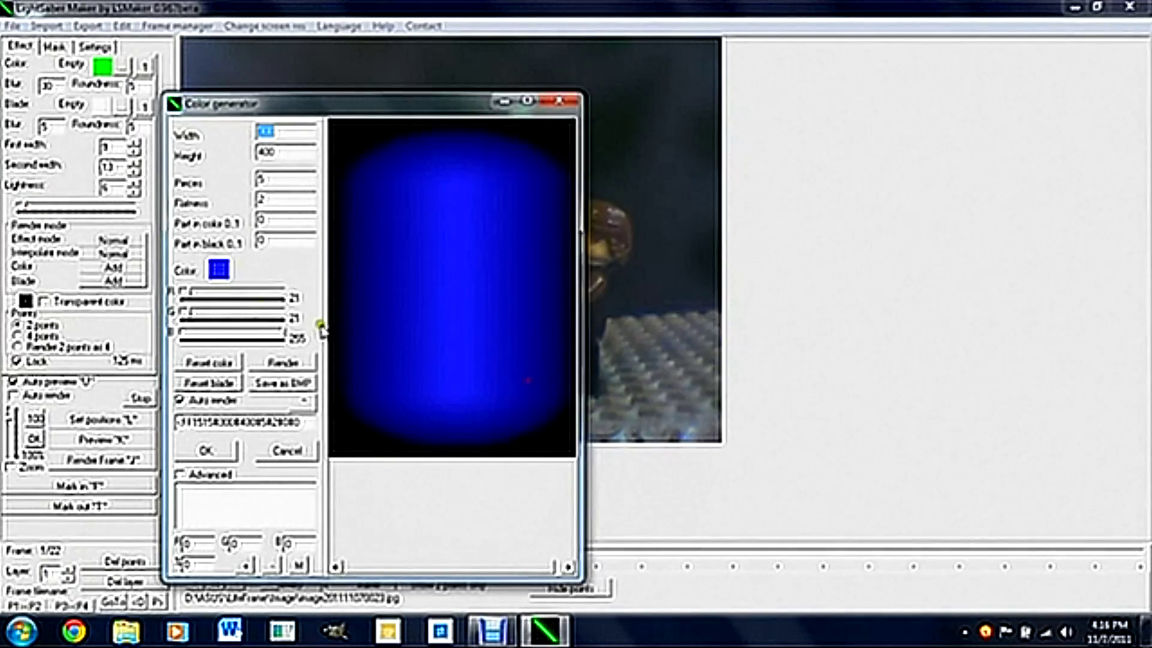
click(206, 451)
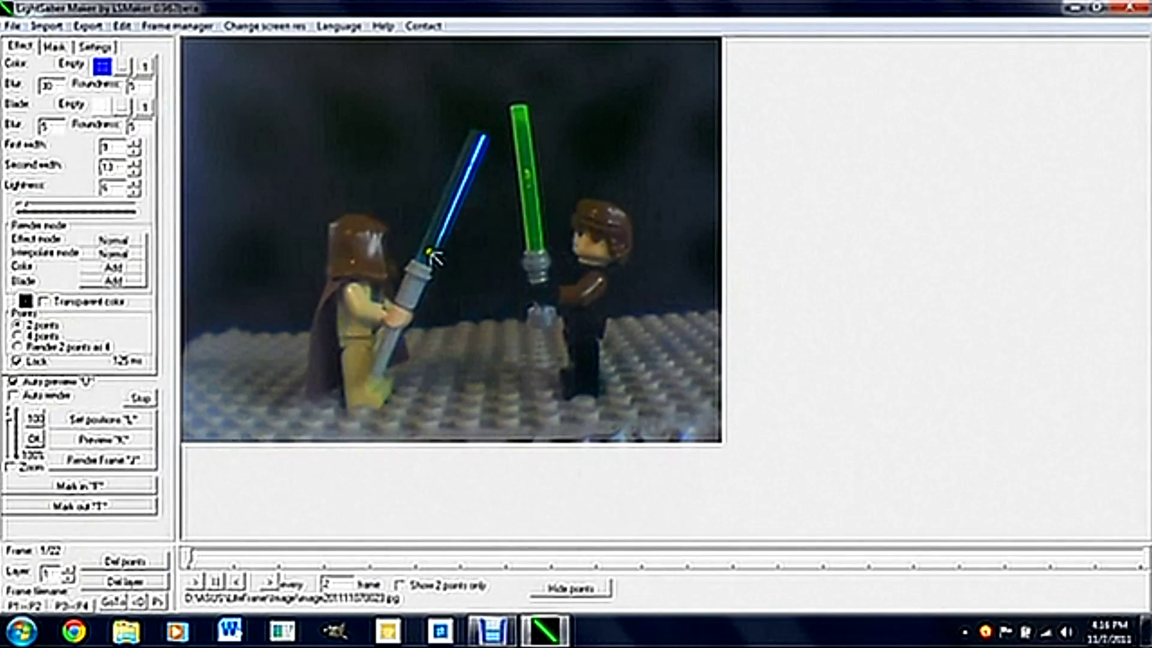
Set the second width to 10 and mark the blue saber's blade between hilt and tip in frames 1 and 2
click(136, 172)
click(136, 172)
click(136, 172)
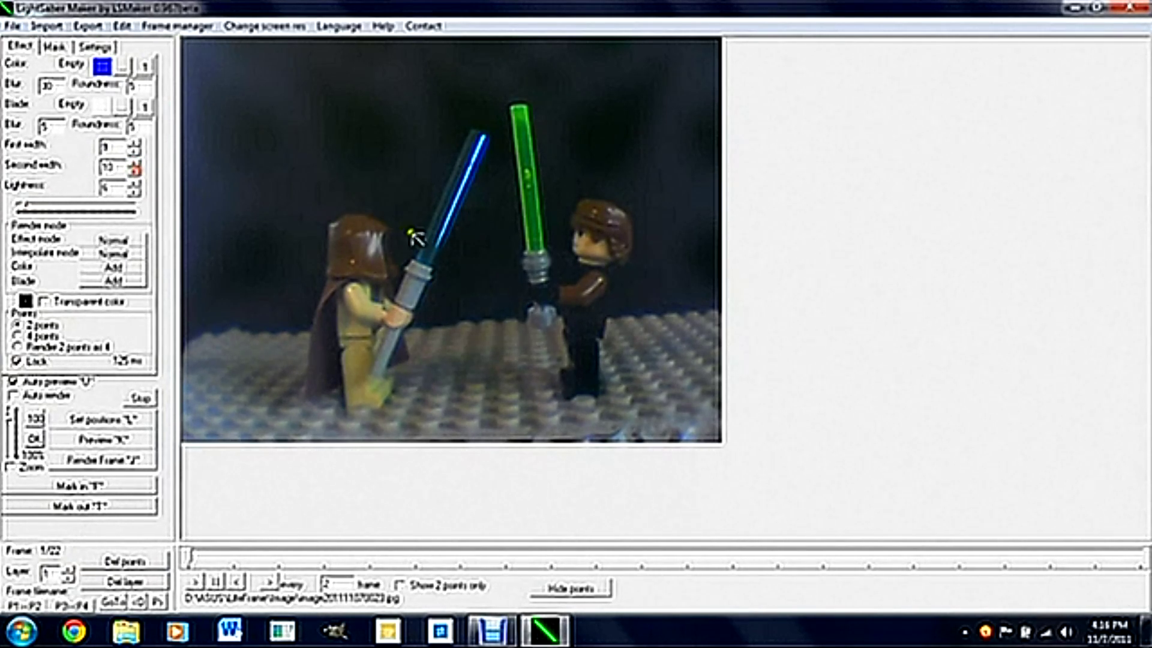
click(482, 132)
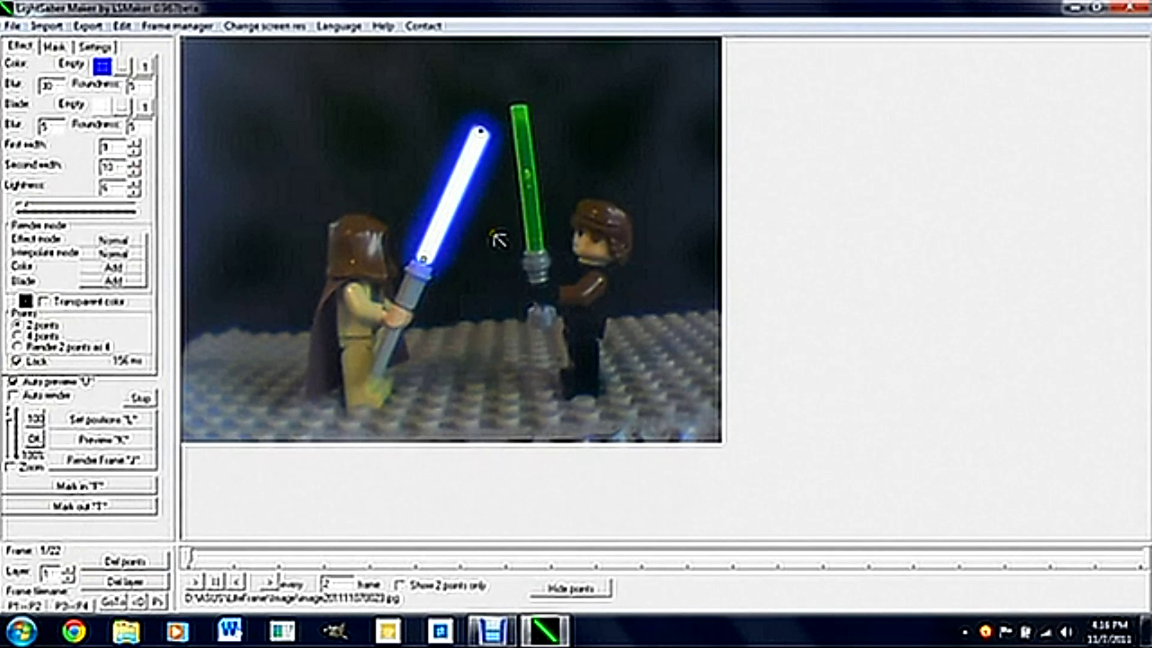
key(p)
click(424, 248)
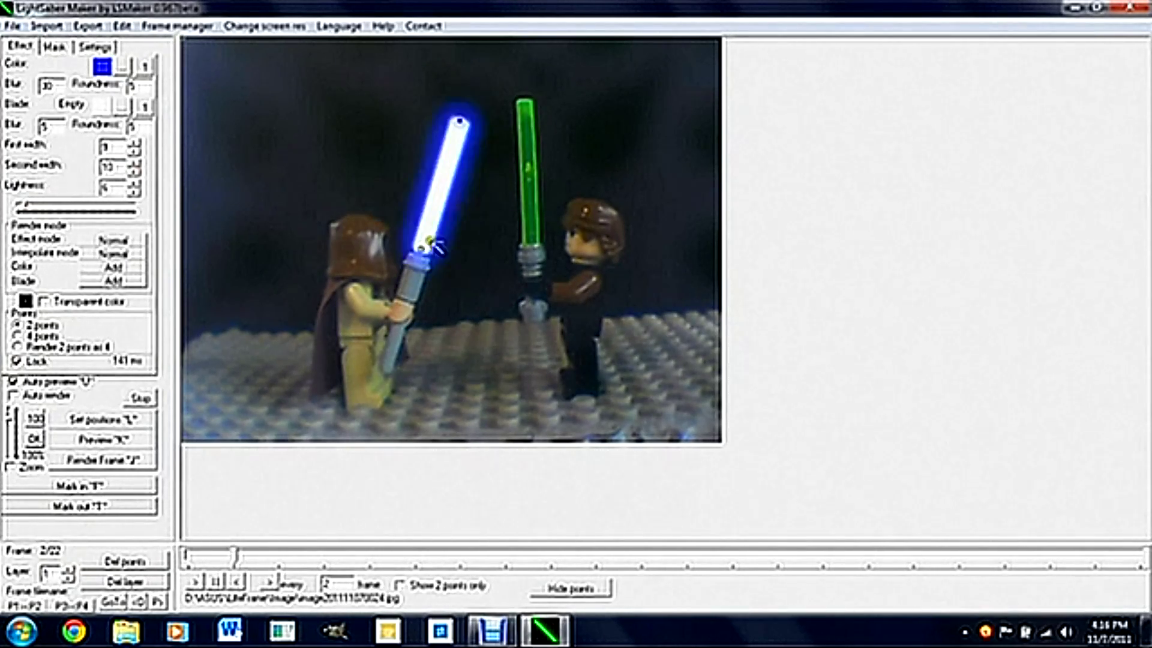
click(463, 123)
Continue the blue saber effect from frame 3 through the following frames, marking each blade from hilt to tip
key(p)
key(p)
click(409, 239)
click(442, 114)
key(p)
click(409, 223)
click(415, 101)
key(p)
key(p)
Continue the blue saber effect through frame 10, raising the second width to 21 and the lightness to 20
click(327, 136)
click(135, 162)
key(p)
click(264, 144)
drag(23, 207, 42, 206)
key(p)
click(321, 247)
click(284, 143)
key(p)
click(326, 151)
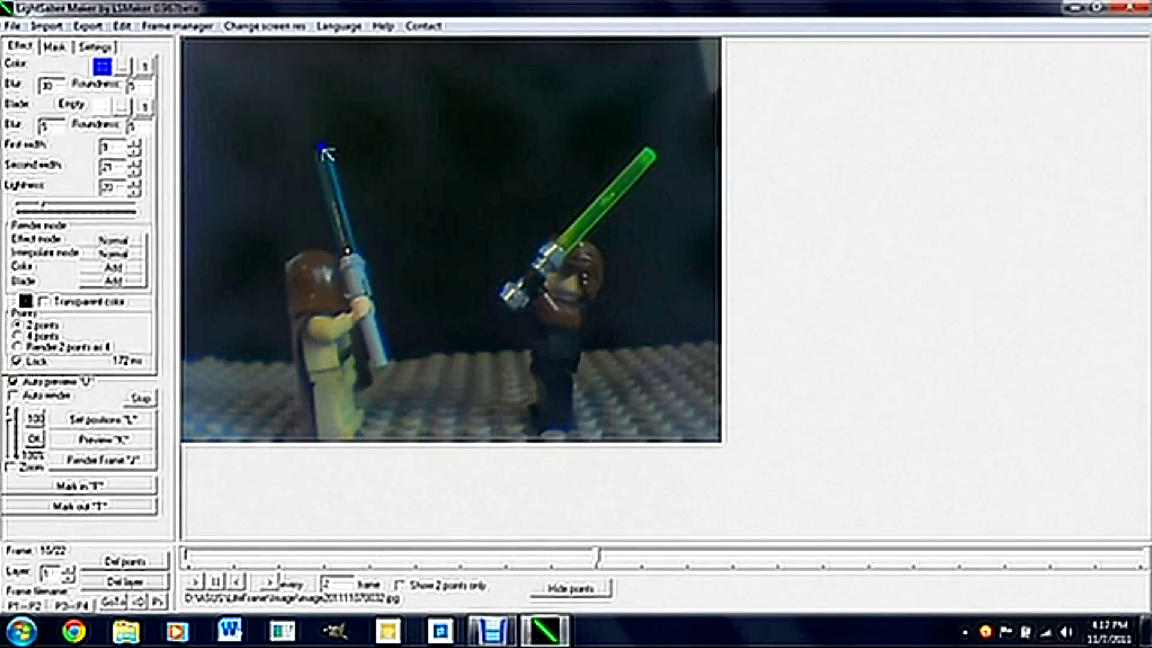
Continue the blue saber effect past frame 10 to the frames where the blades cross, reducing the second width
key(p)
key(p)
key(p)
click(134, 172)
key(p)
click(422, 291)
click(463, 186)
key(p)
click(423, 288)
click(462, 173)
Reduce the second width to 14 and continue the blue saber effect through frame 18
click(135, 172)
key(p)
key(p)
key(p)
click(402, 280)
click(434, 158)
key(p)
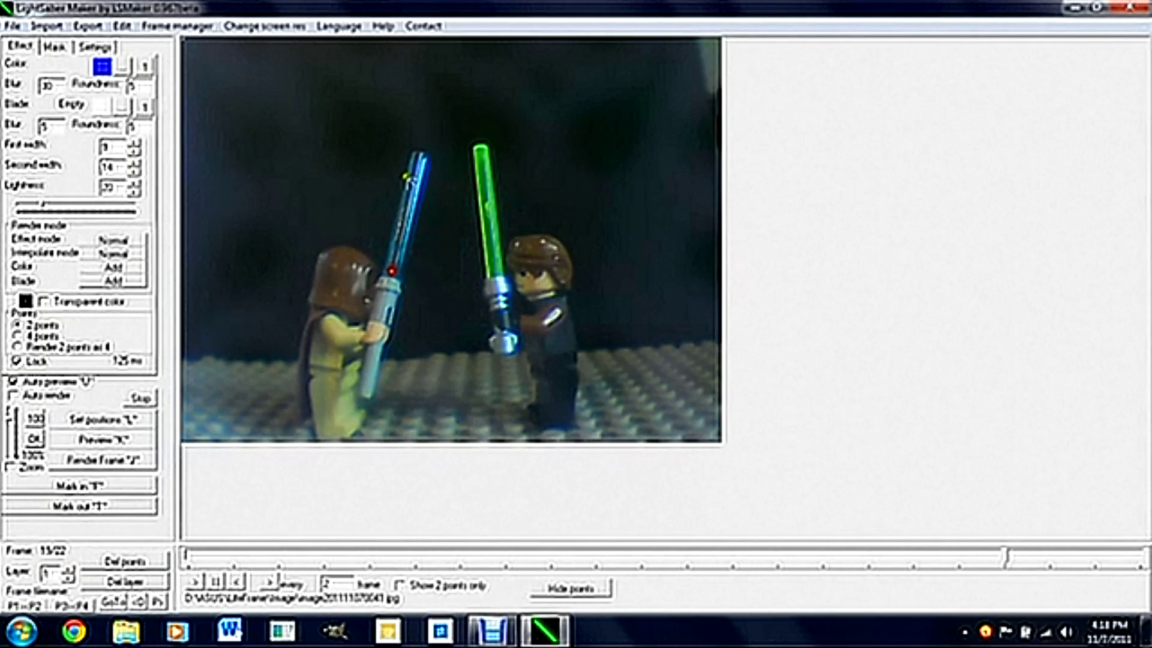
Complete the blue saber effect from frame 19 through frame 22, reducing the second width to 12
click(391, 271)
key(p)
click(392, 263)
double_click(134, 173)
key(p)
key(p)
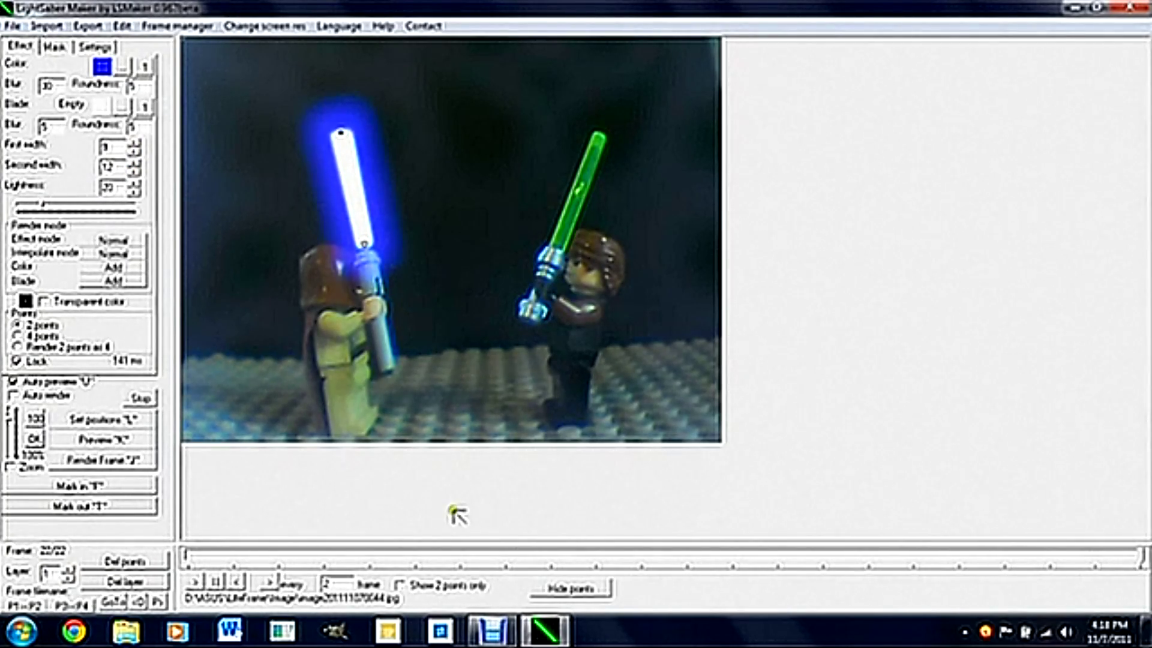
Go back to frame 16, where the two sabers cross, and switch to layer 2
key(o)
key(o)
key(o)
key(o)
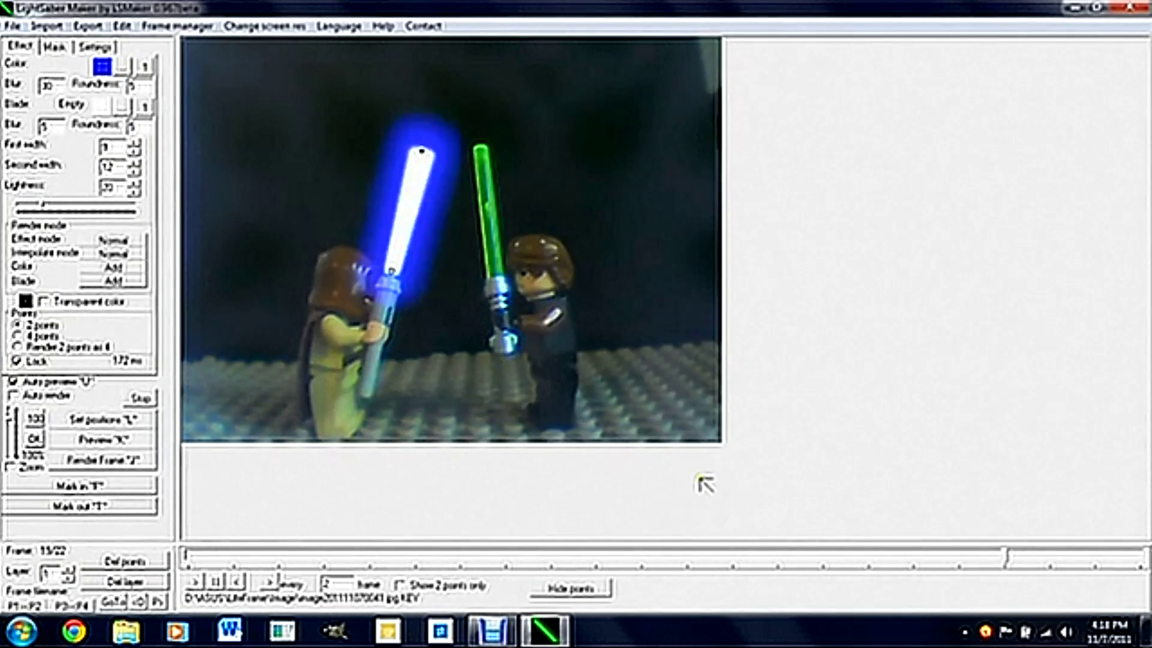
key(o)
key(o)
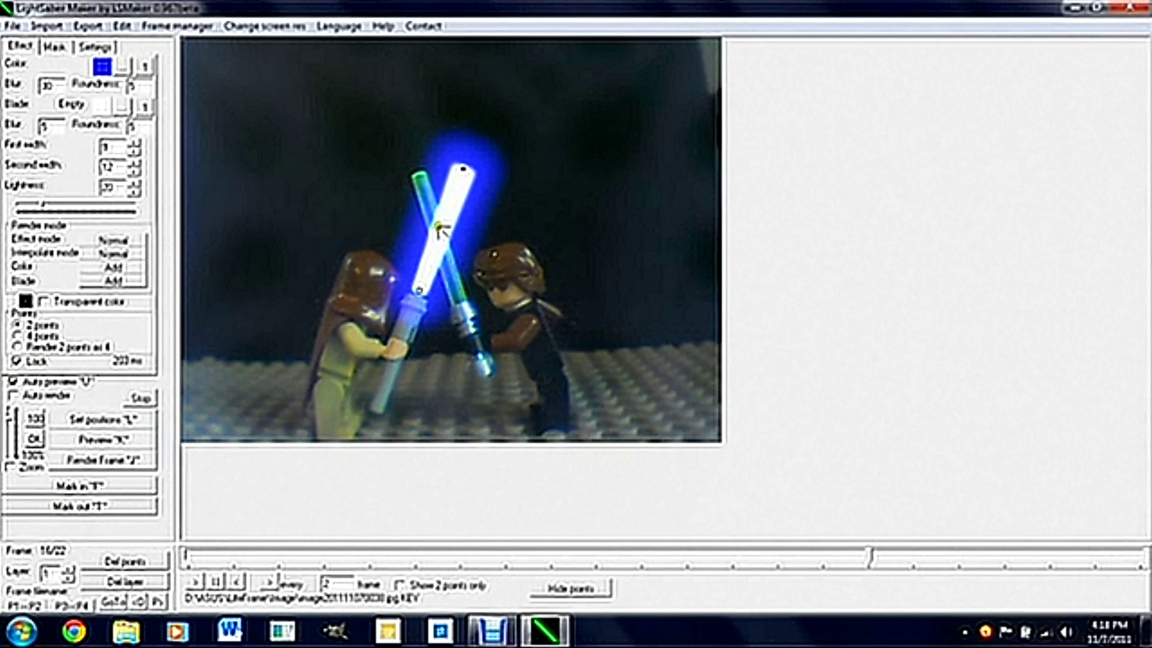
click(67, 570)
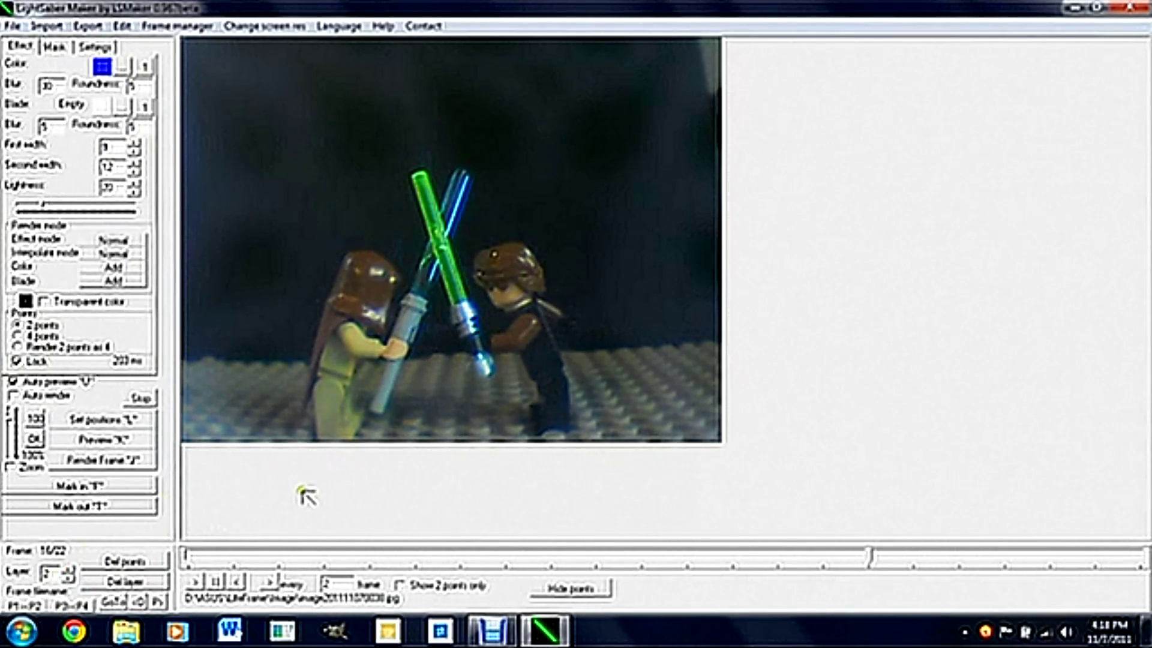
Set both the color and the blade on layer 2 to render using image
key(p)
key(p)
key(p)
key(p)
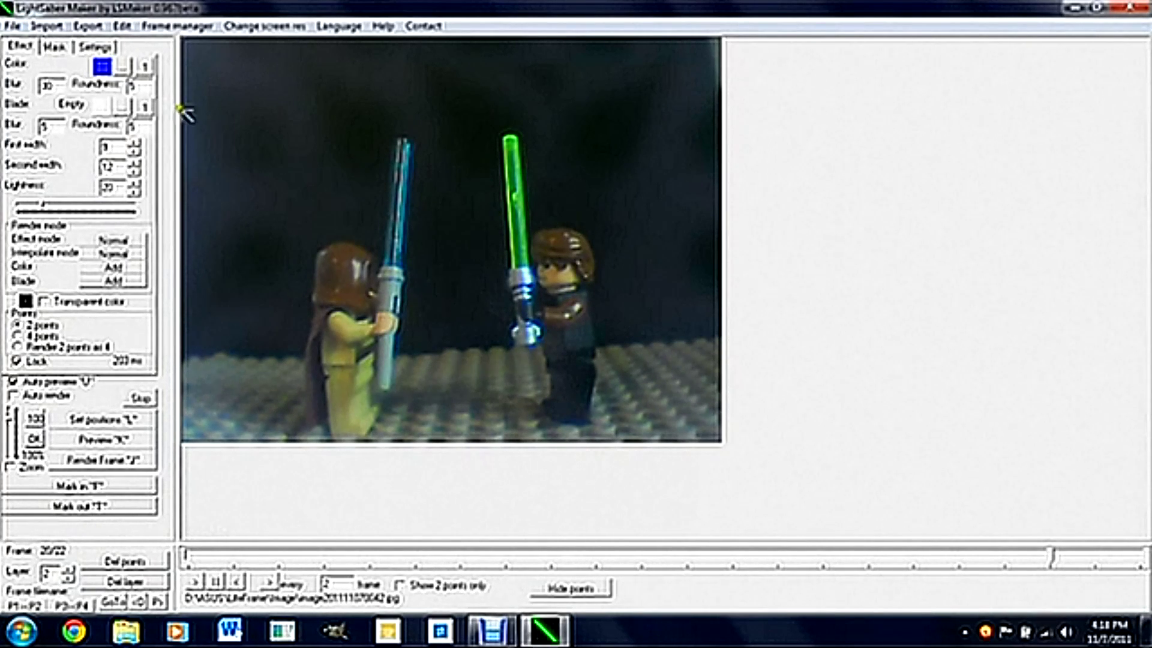
click(145, 70)
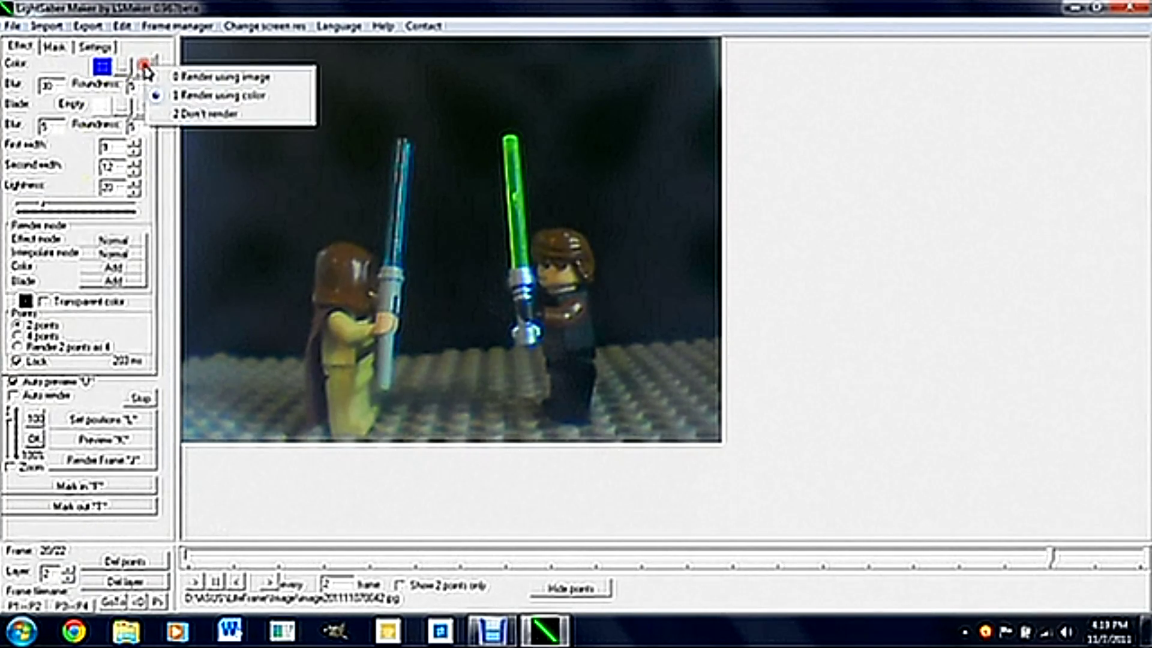
click(239, 73)
click(147, 105)
click(182, 113)
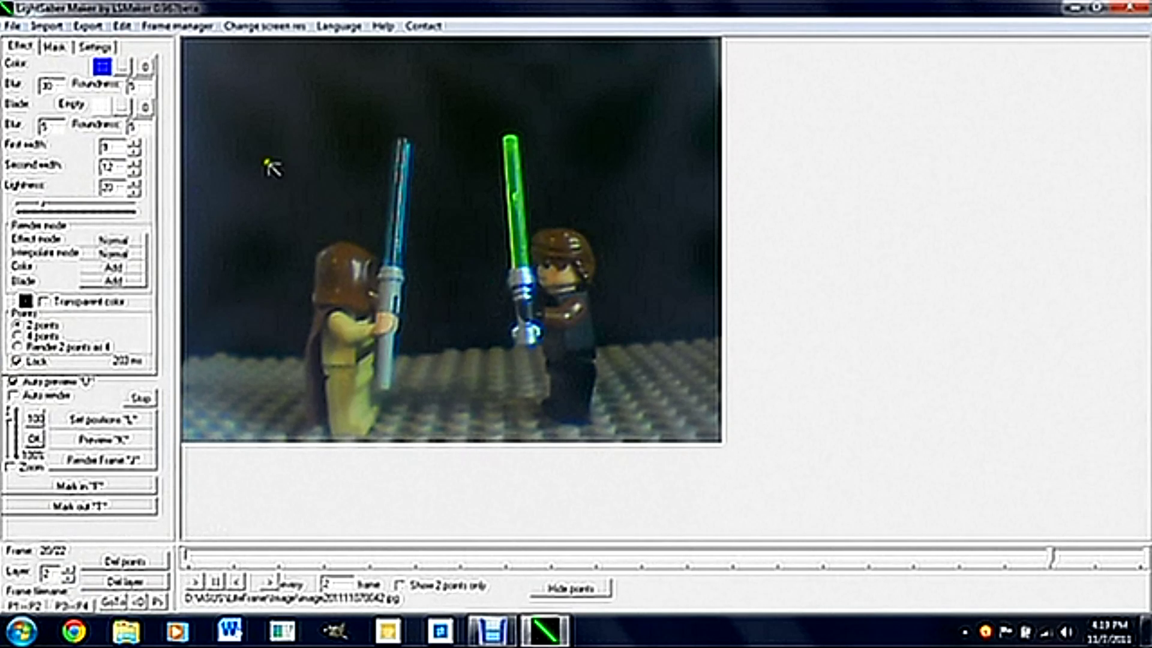
Compare the clash images and choose Clash6.jpg as the saber color
click(103, 67)
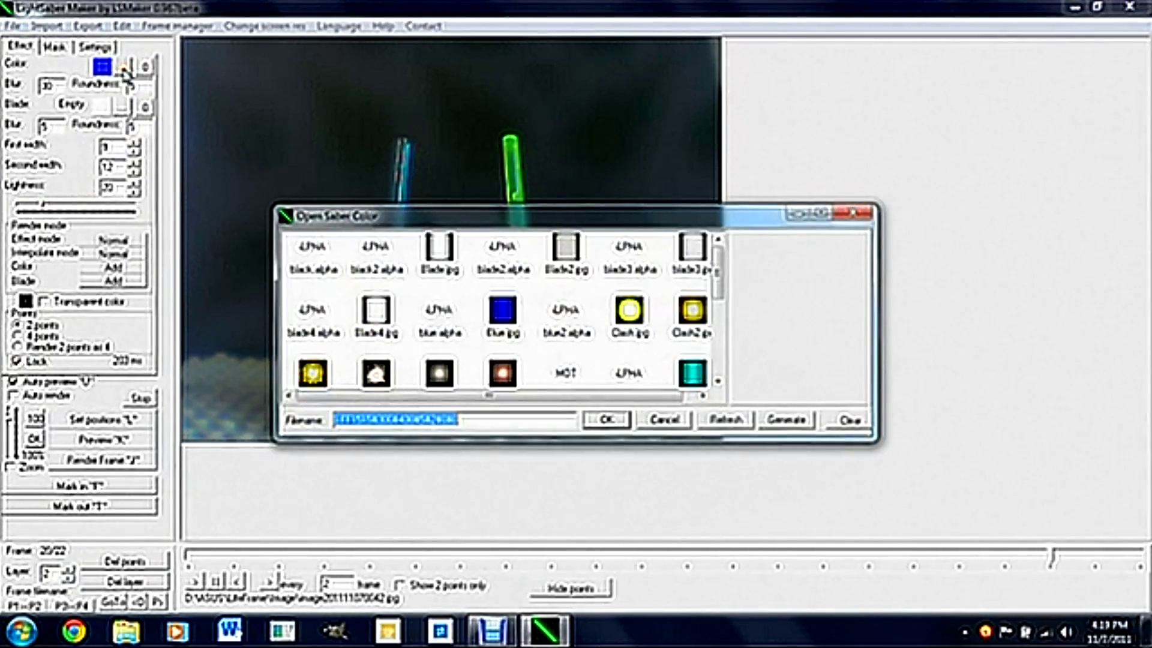
drag(719, 281, 719, 327)
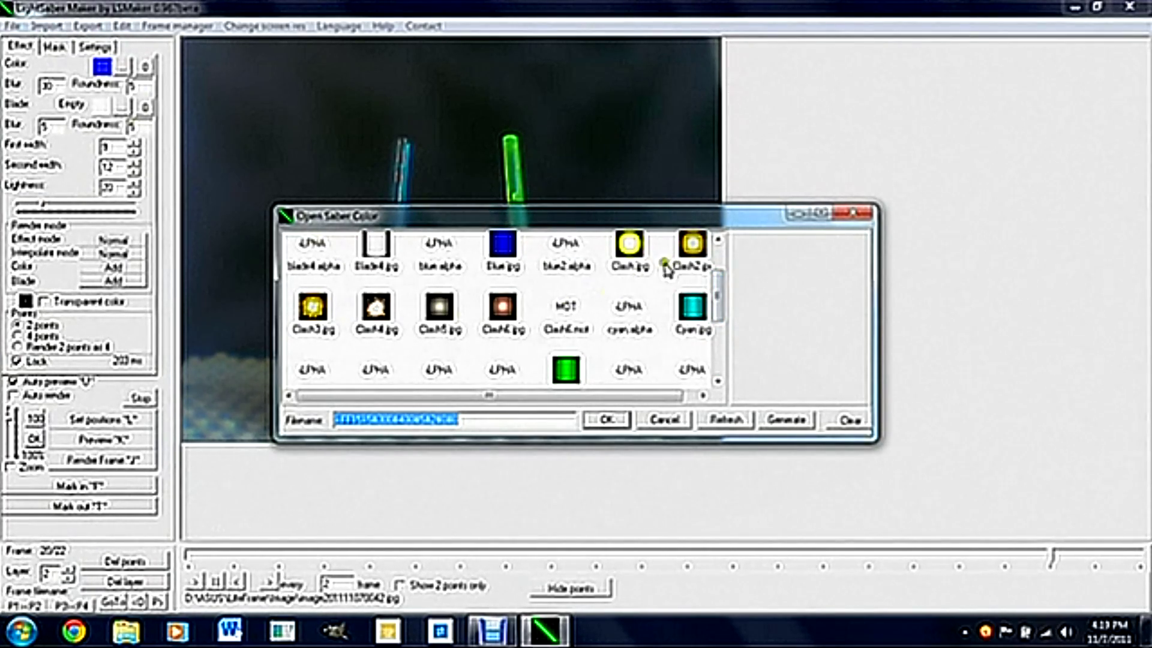
click(507, 311)
click(310, 319)
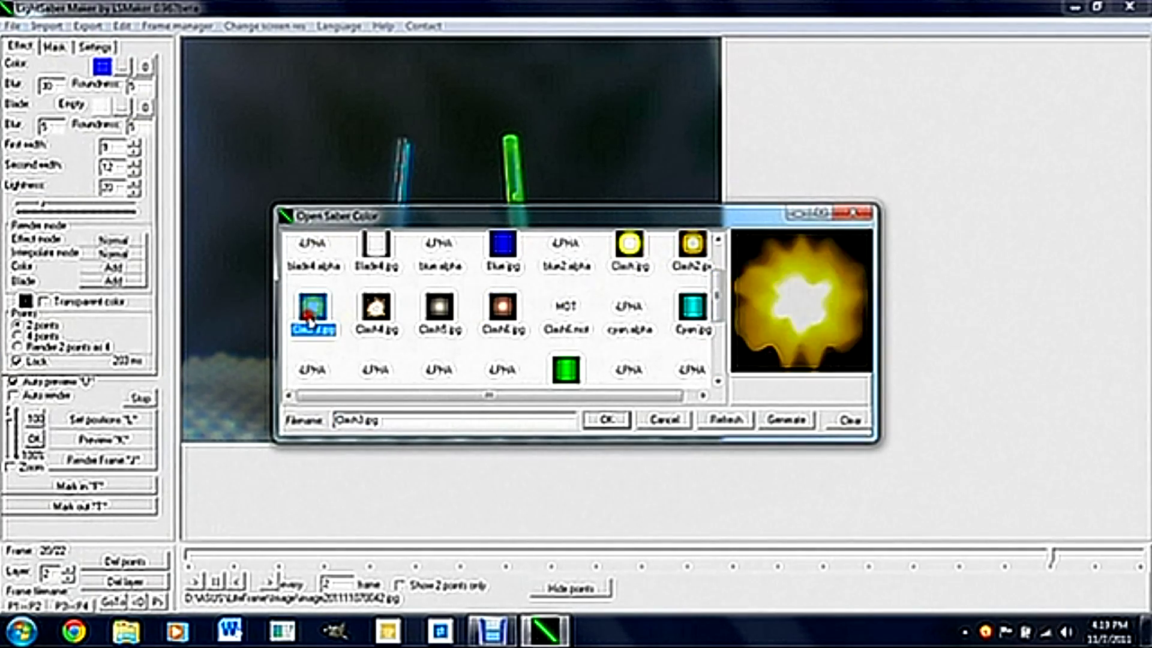
click(384, 316)
click(505, 310)
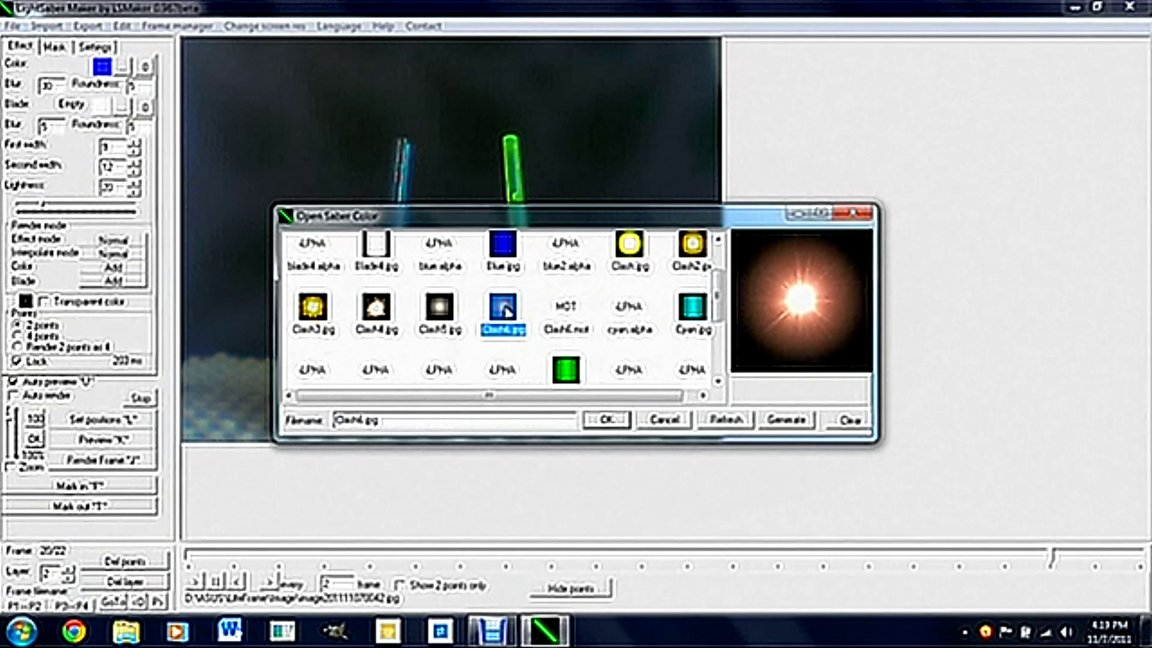
click(676, 261)
click(629, 250)
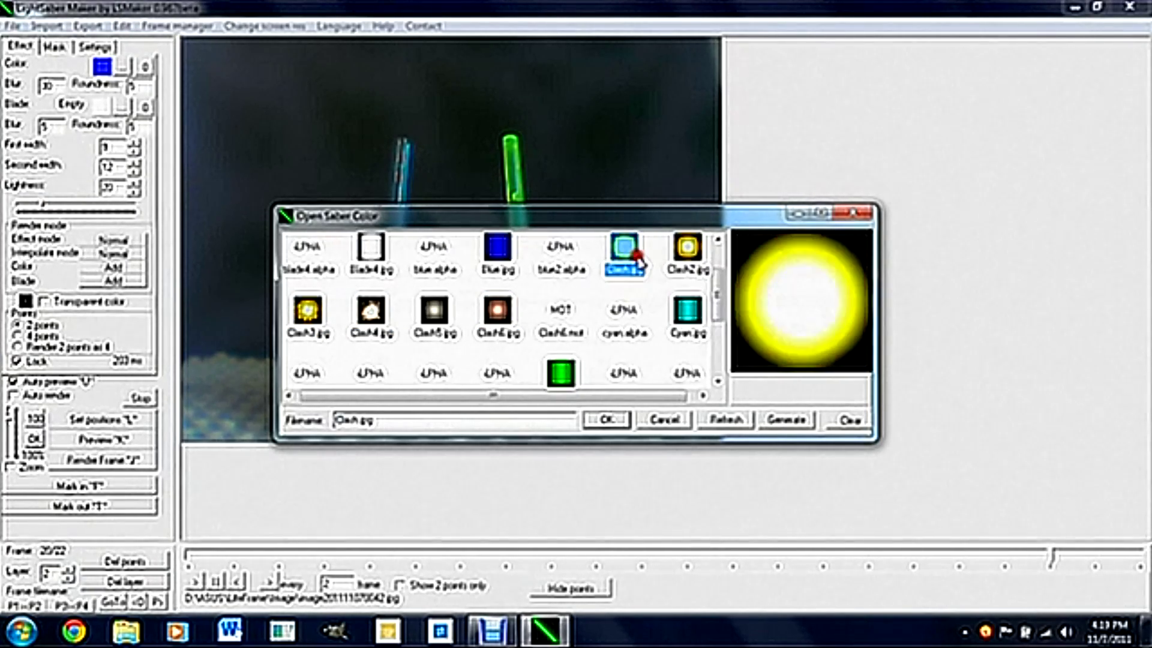
click(517, 317)
click(555, 315)
click(510, 315)
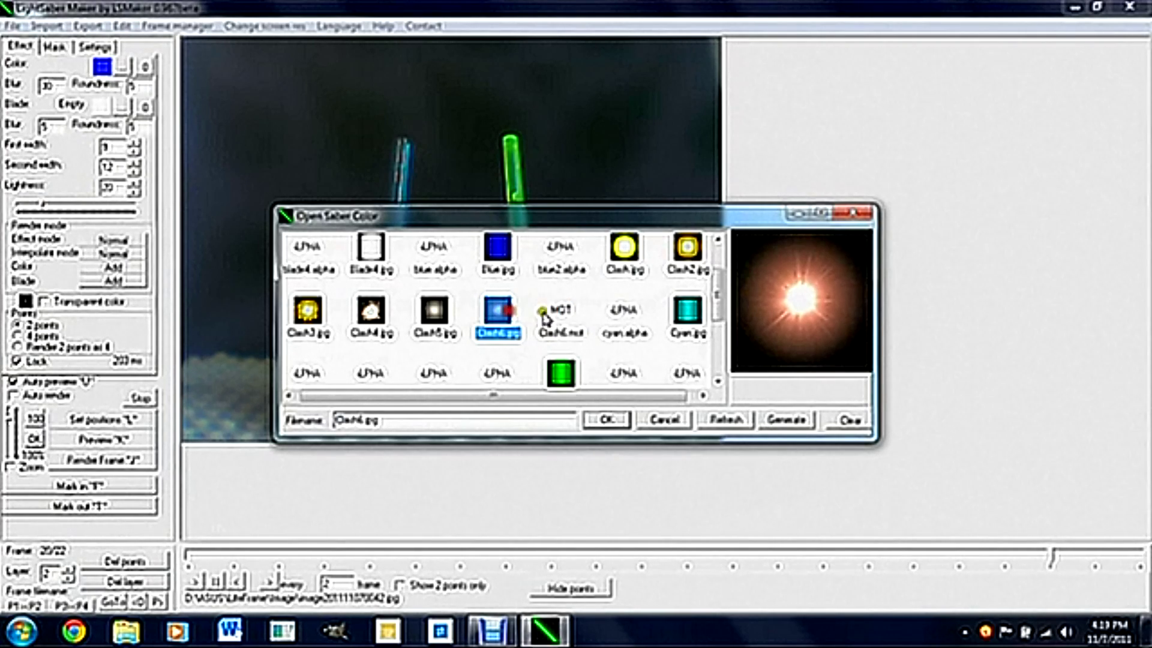
click(609, 421)
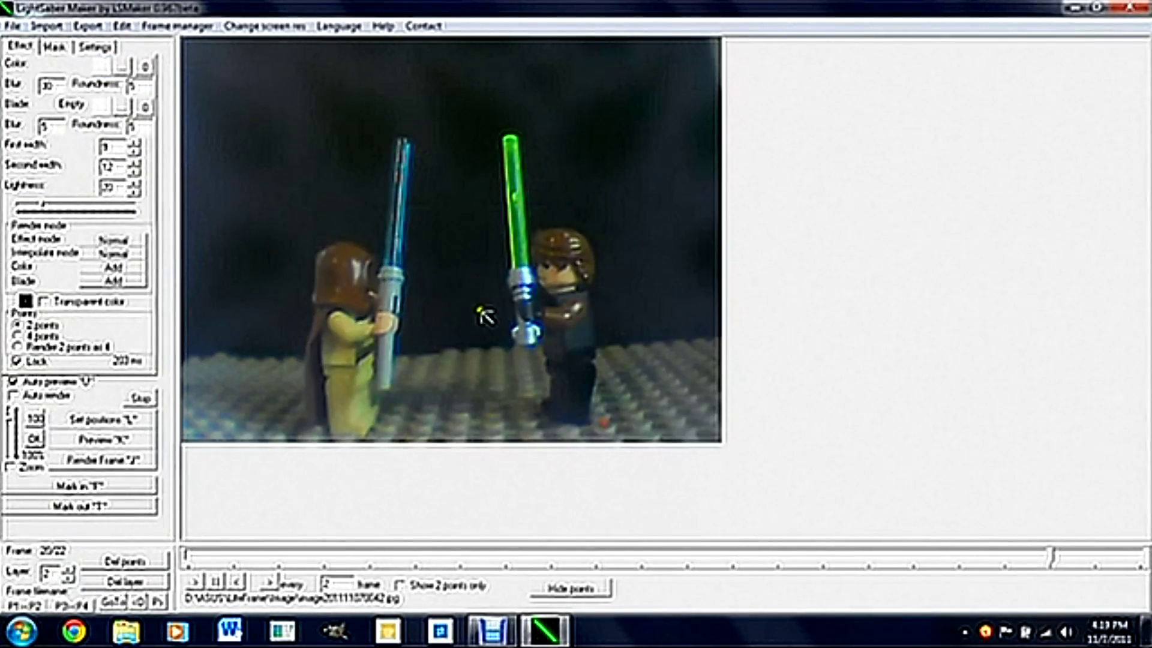
Return to frame 16 and place the clash flare horizontally across the point where the two blades cross
key(Right)
key(Right)
key(Left)
key(Left)
key(Left)
key(Left)
key(Left)
key(Left)
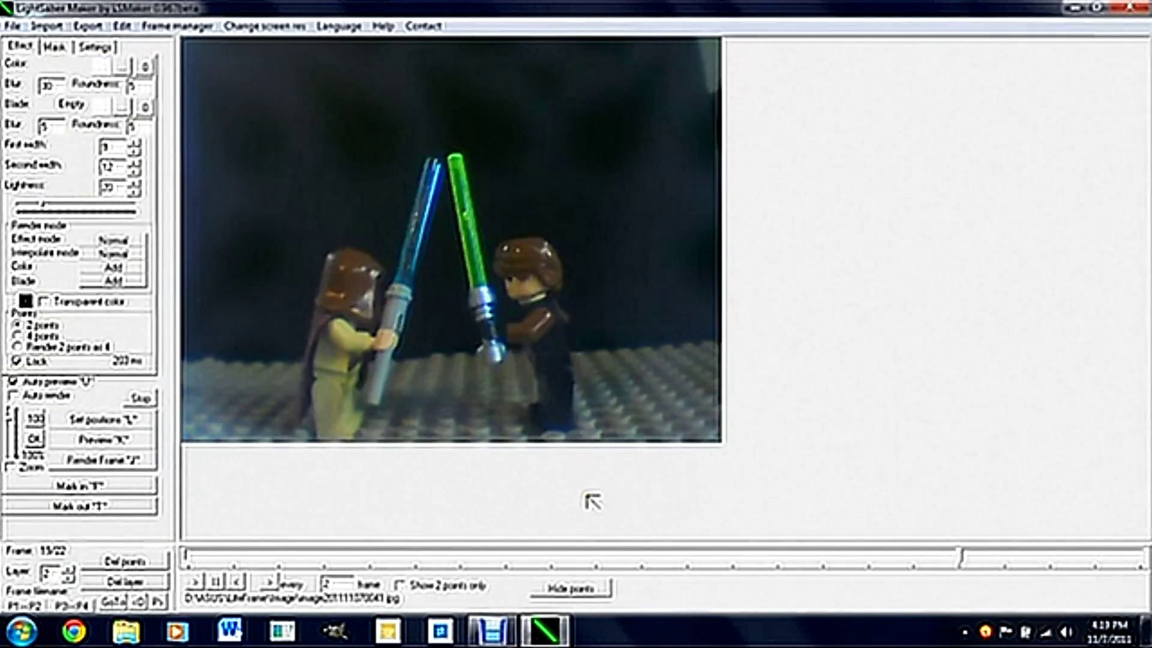
key(Left)
key(Right)
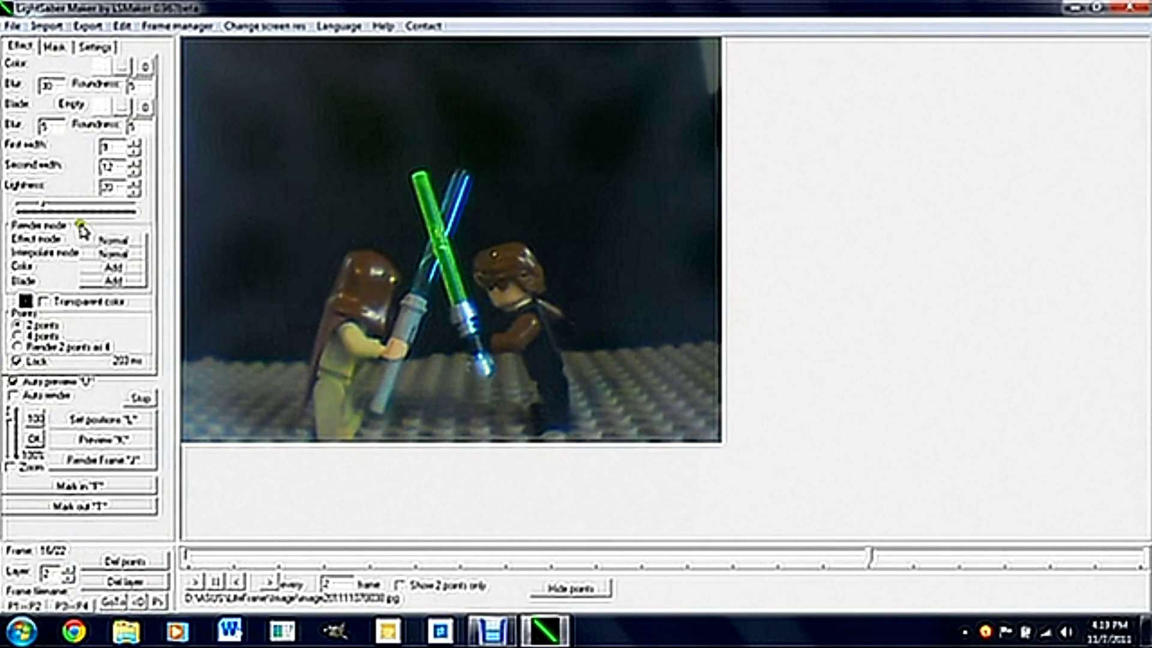
click(381, 225)
click(499, 227)
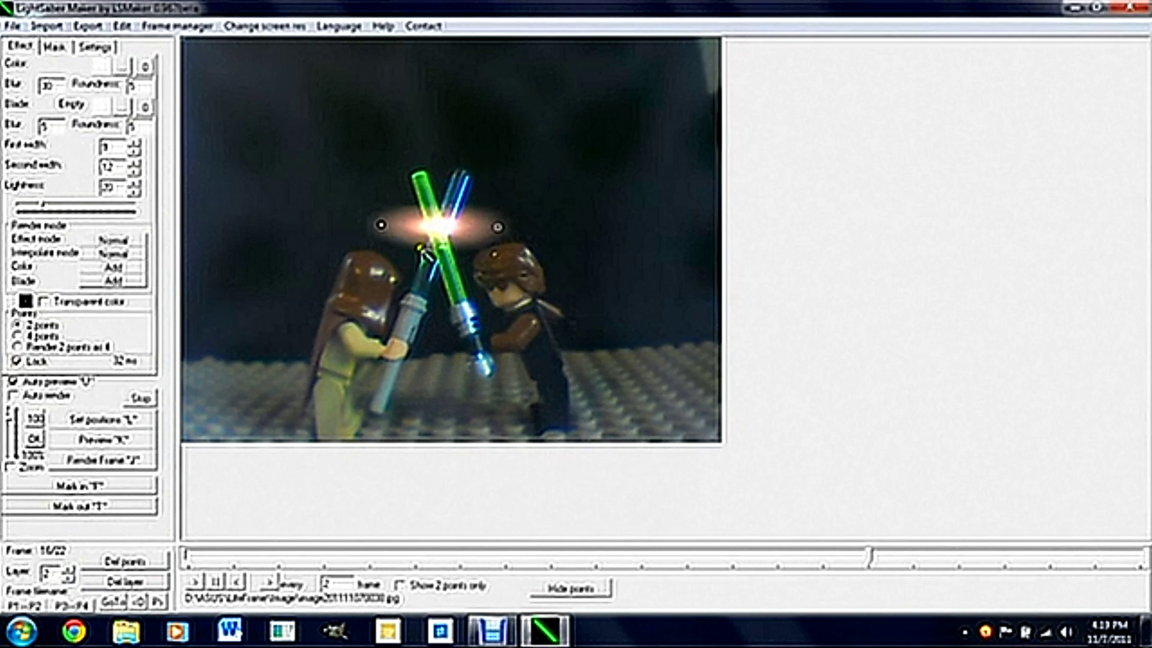
Set the flare's first width to 12 and lightness to 100, and spread its end points farther apart on both sides
click(134, 143)
click(133, 143)
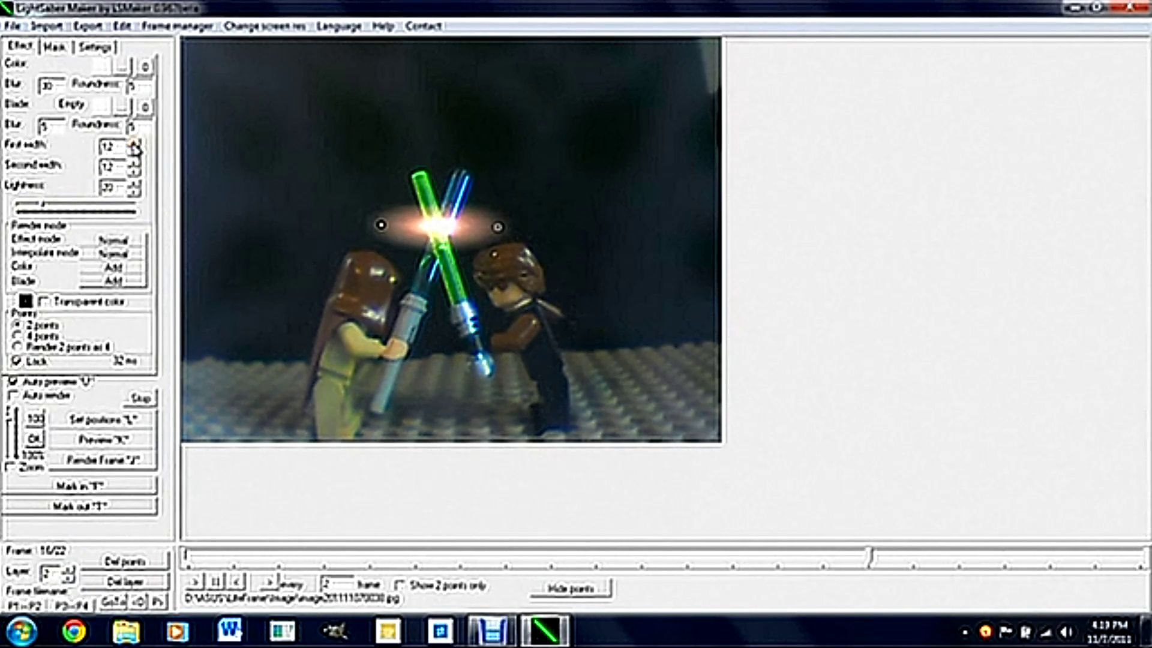
drag(43, 208, 156, 210)
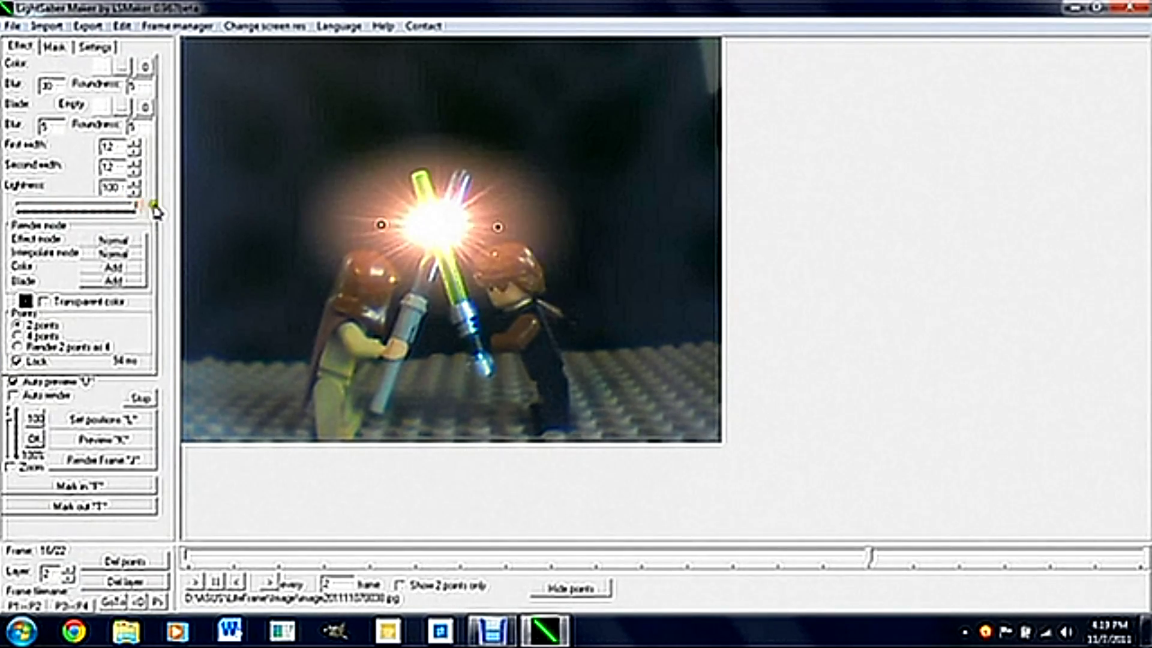
click(331, 225)
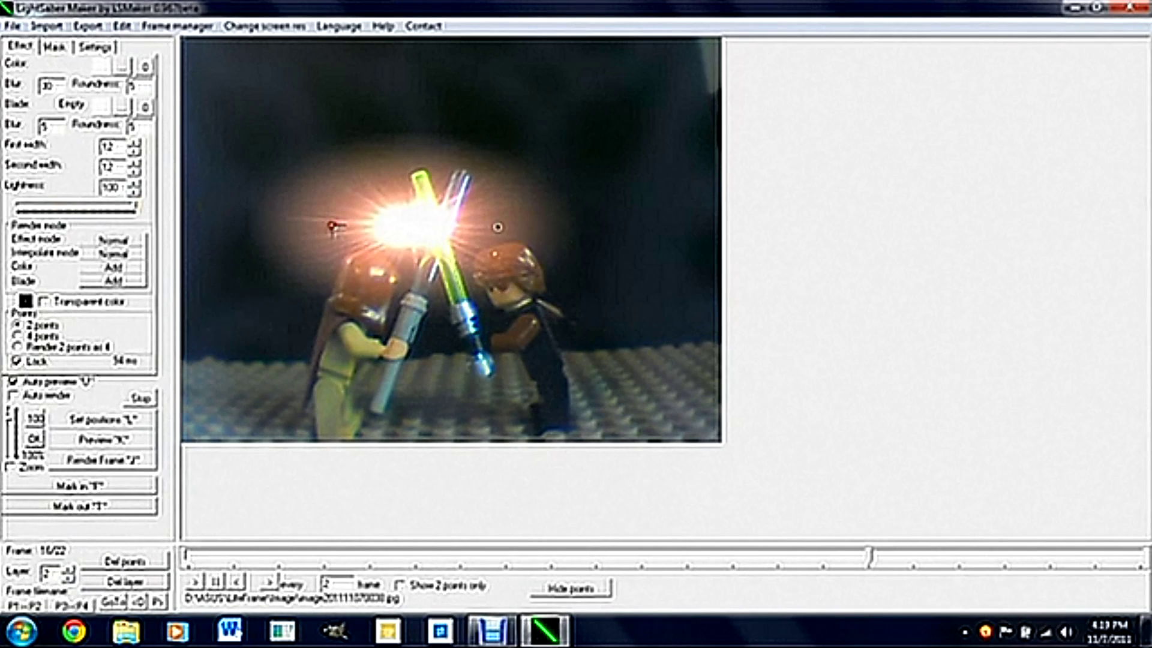
click(534, 224)
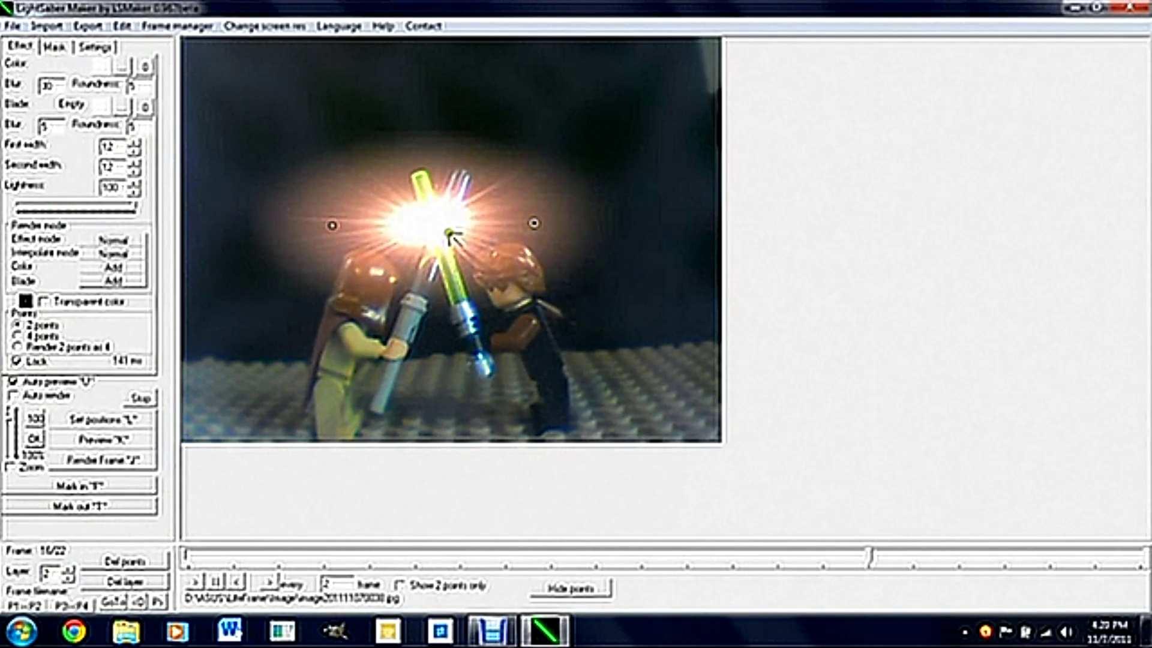
key(Right)
key(Left)
key(k)
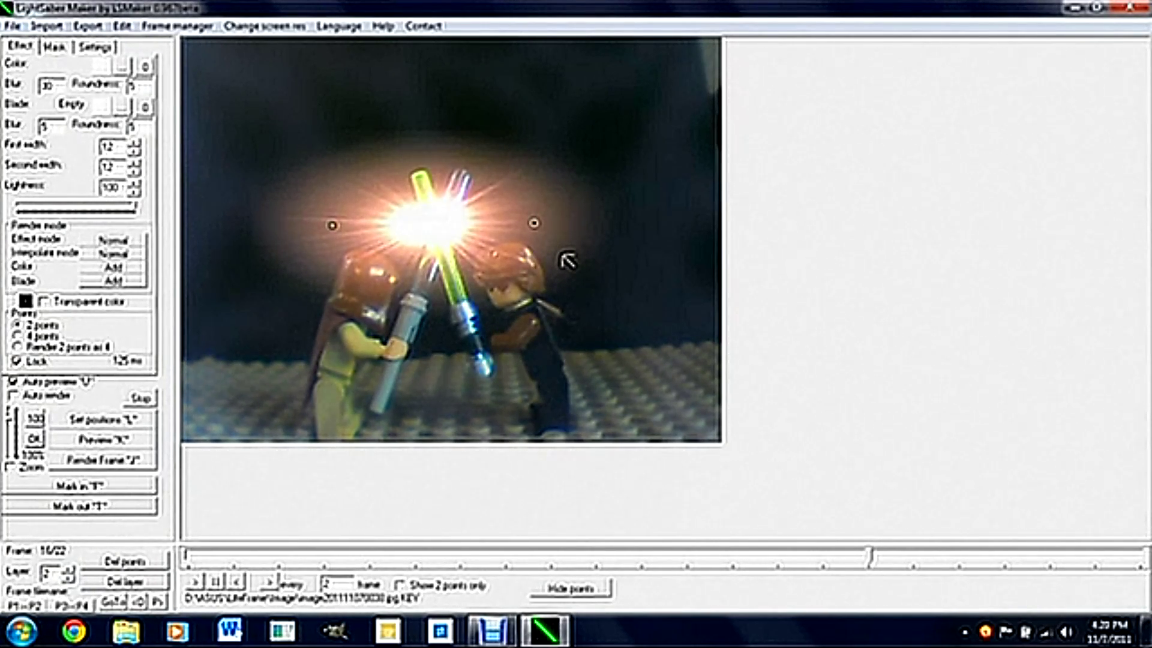
Start an AVI export covering frames 1 to 22 with the image properties set to 32 bit
click(84, 26)
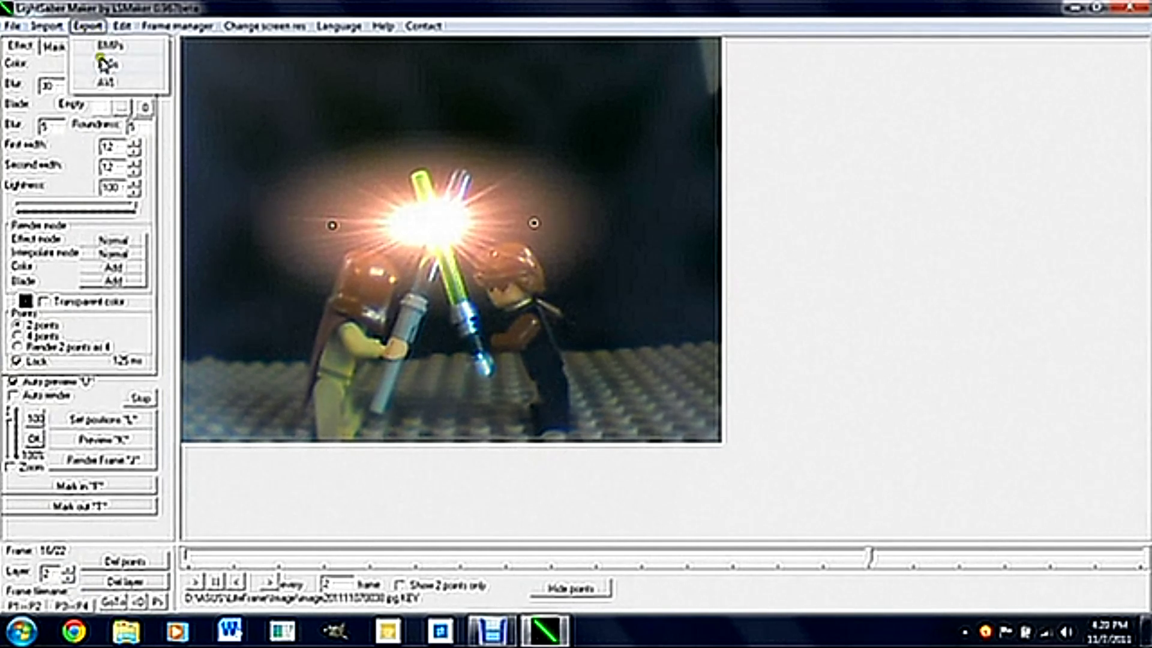
click(103, 63)
click(621, 328)
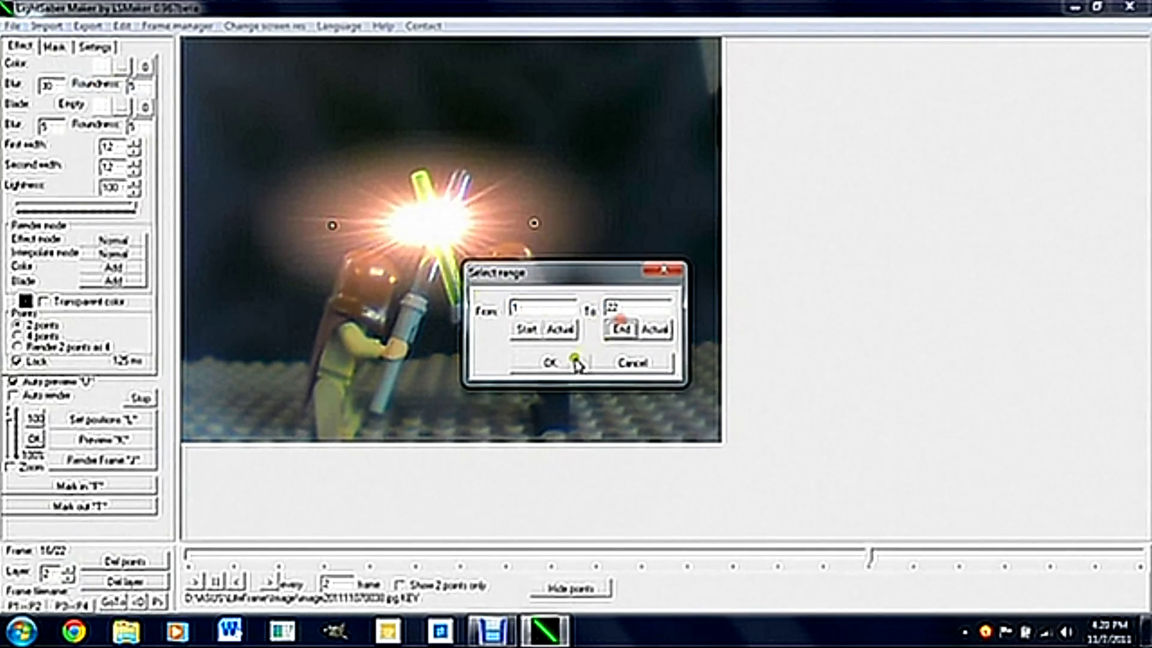
click(579, 359)
click(13, 63)
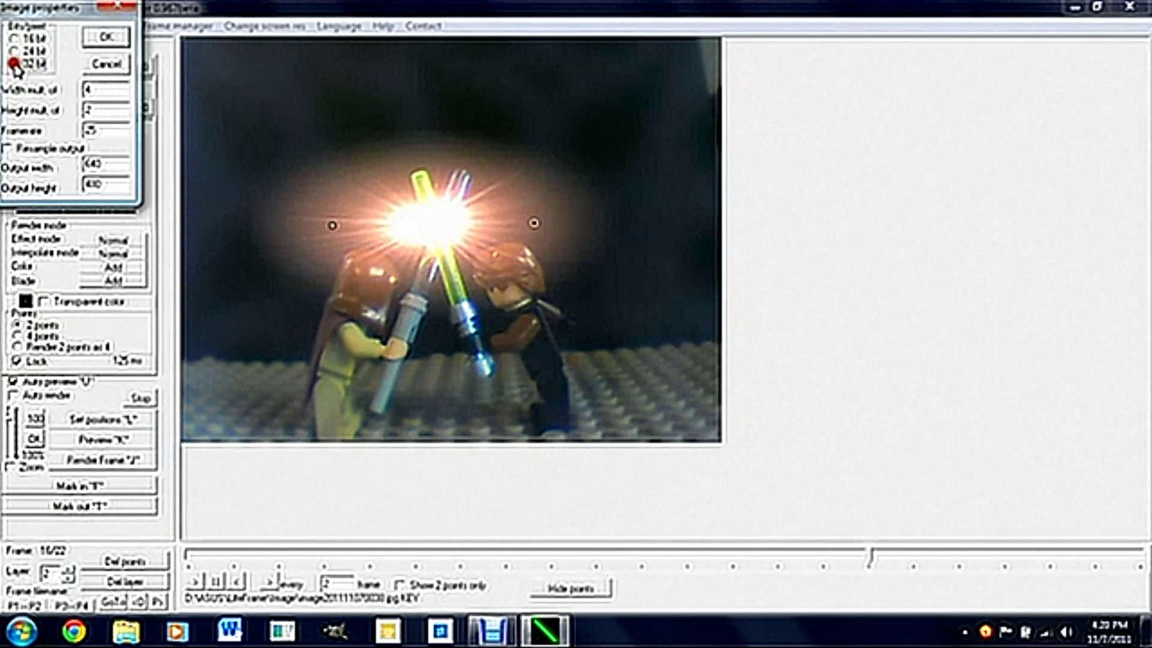
click(105, 39)
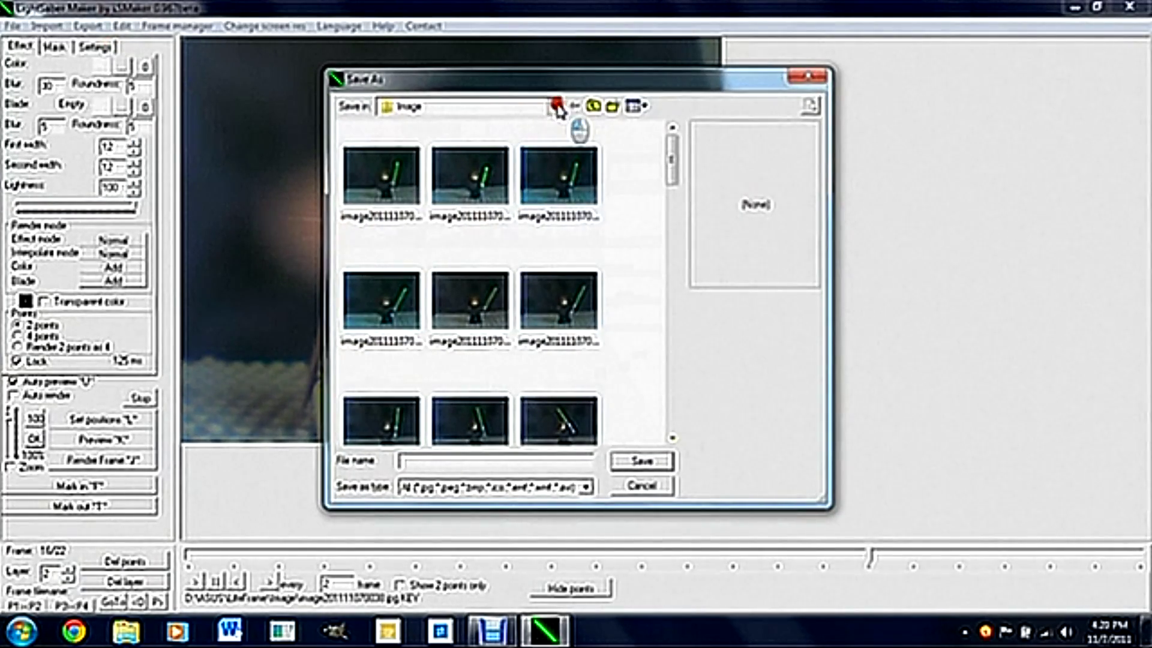
Save the exported video to the Desktop under the file name "lightsaber test"
click(557, 106)
click(474, 118)
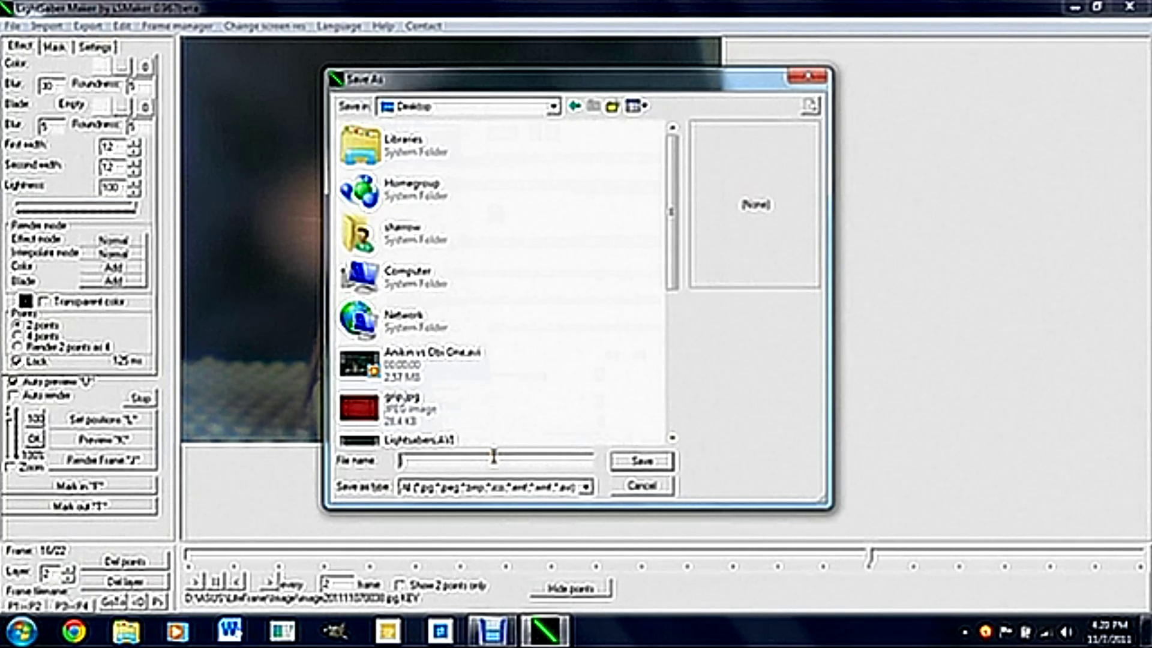
text(light)
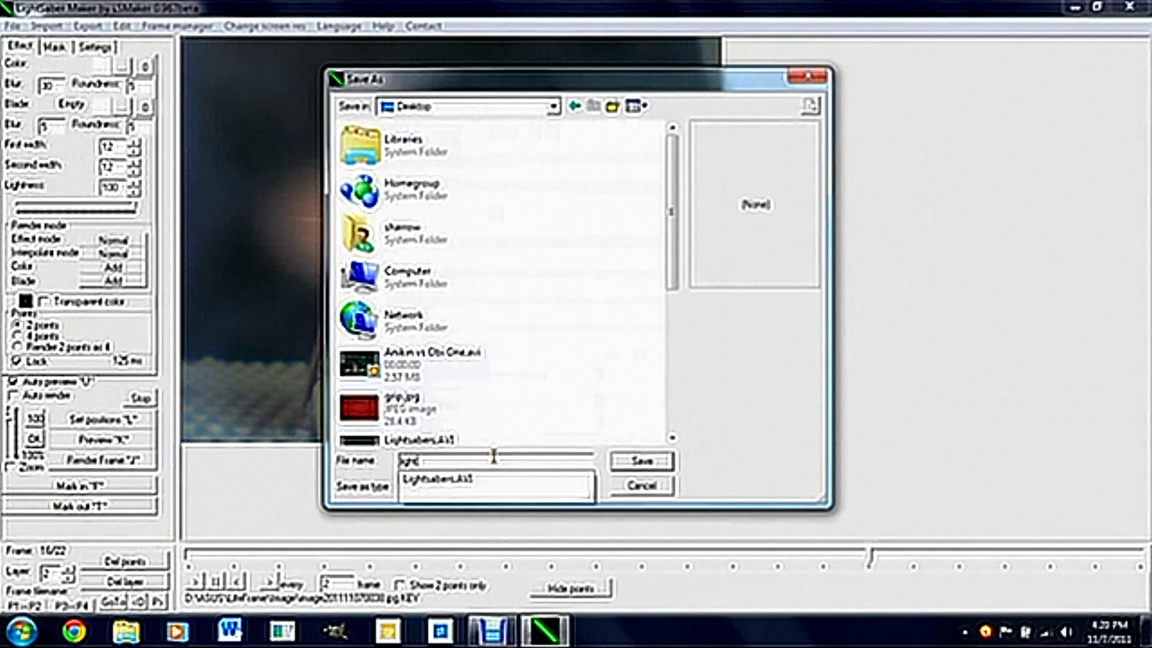
text(sabertest)
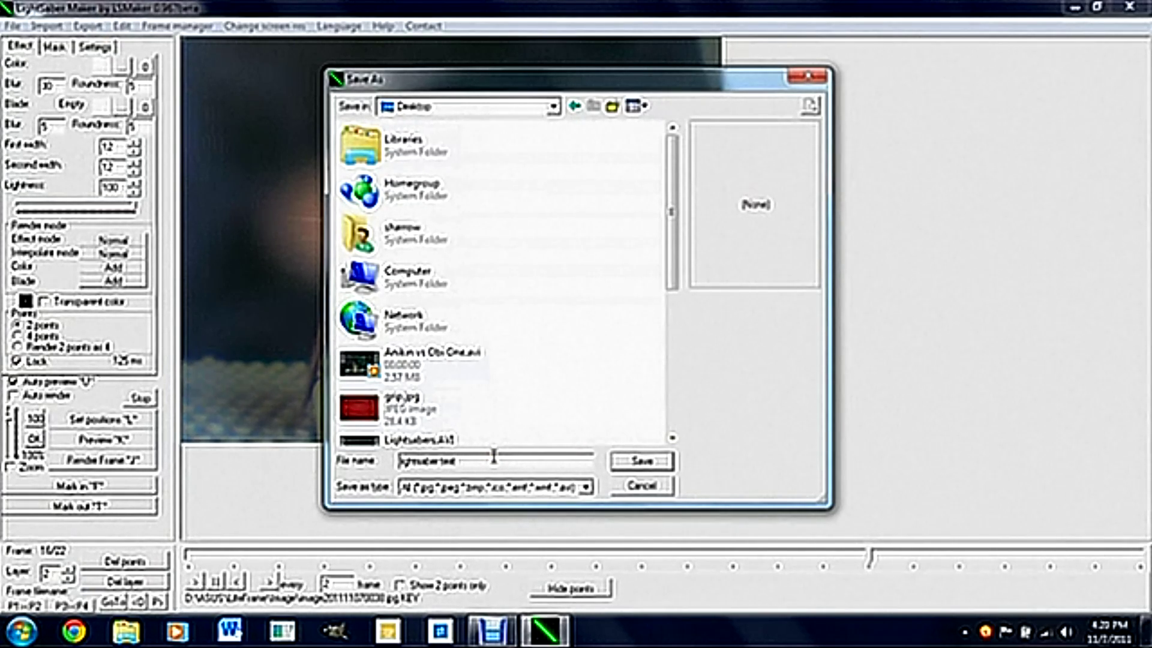
click(631, 460)
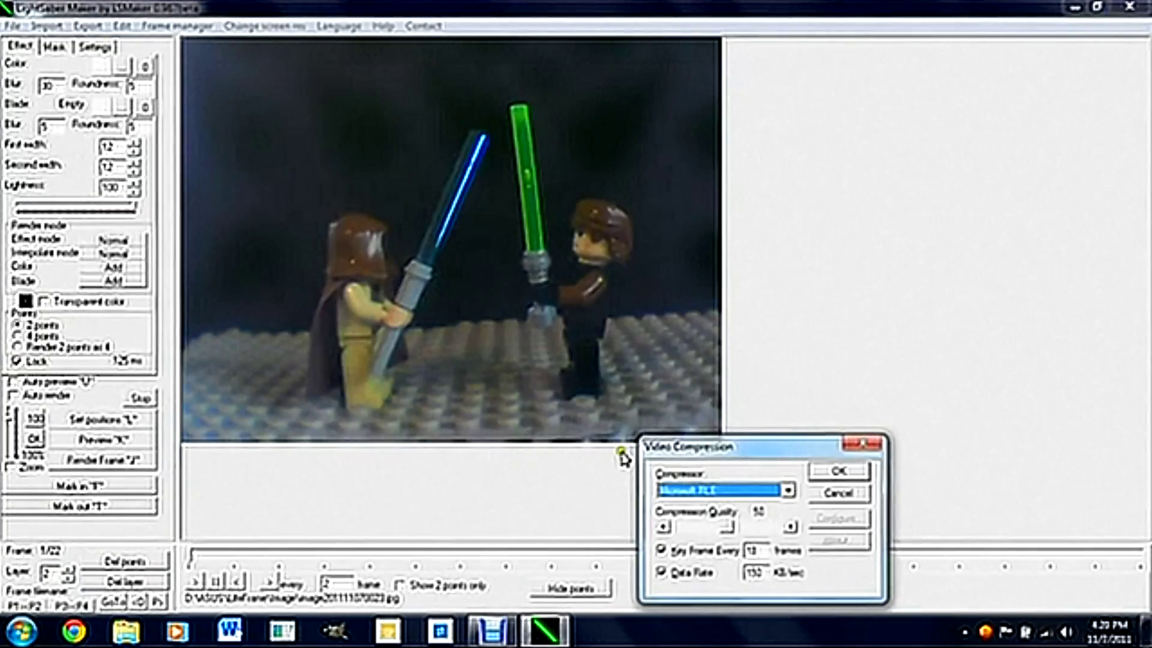
Keep Microsoft RLE as the video compressor and run the export
click(789, 490)
click(788, 490)
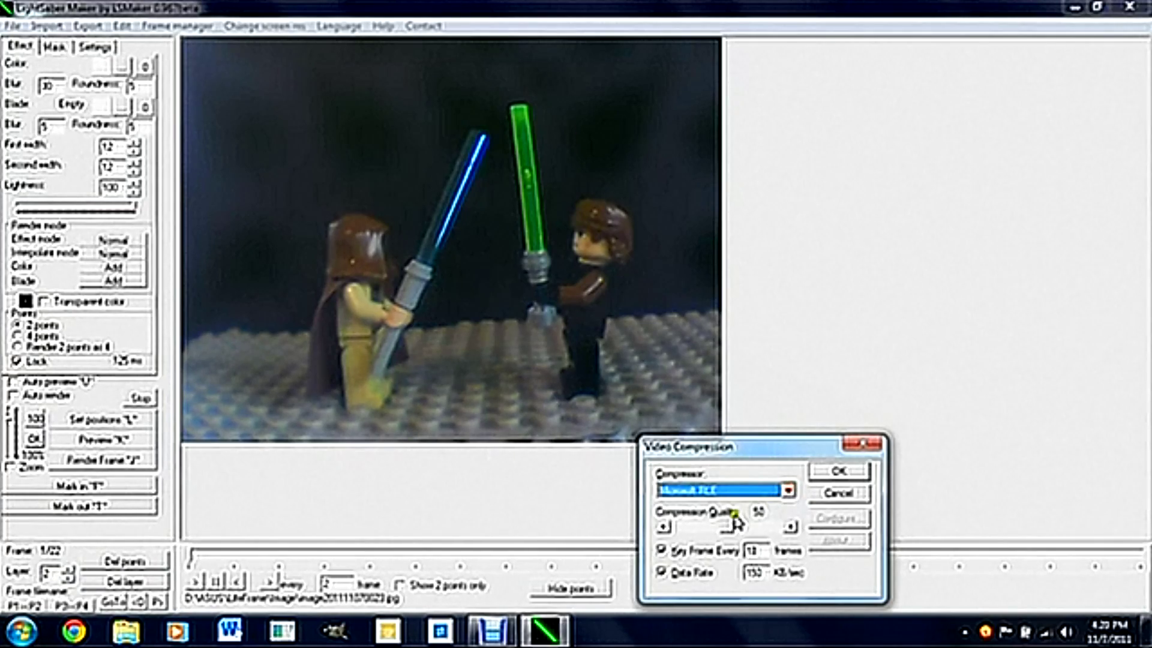
click(823, 471)
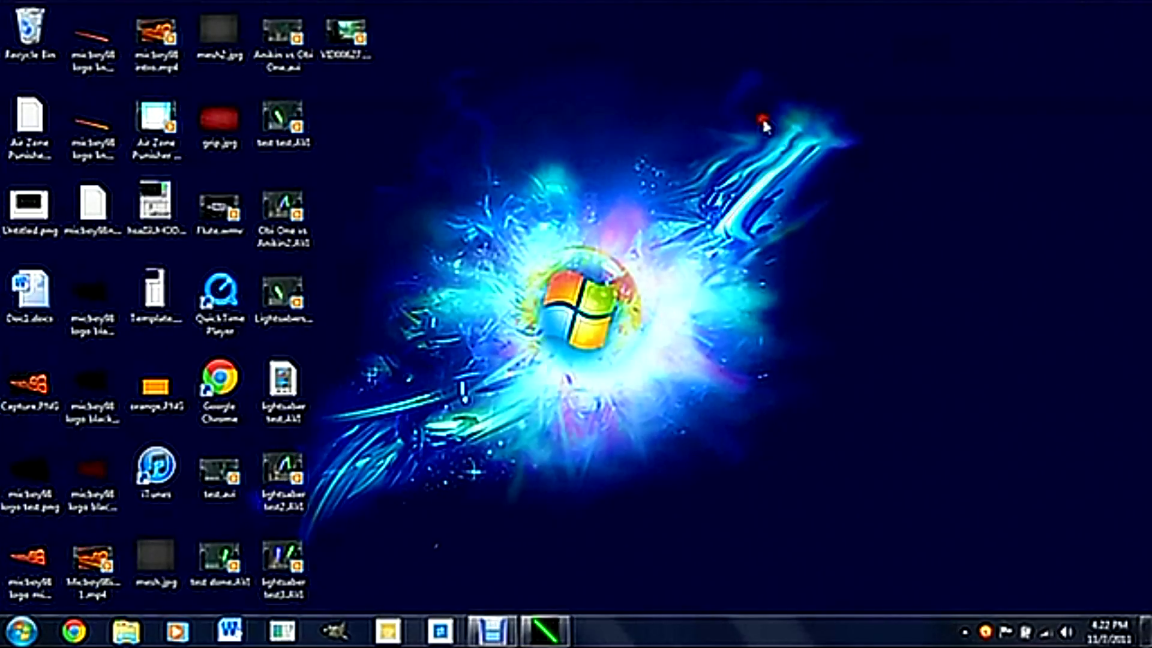
Play lightsaber test3.AVI from the desktop to review the duel, and return to LightSaber Maker
double_click(283, 561)
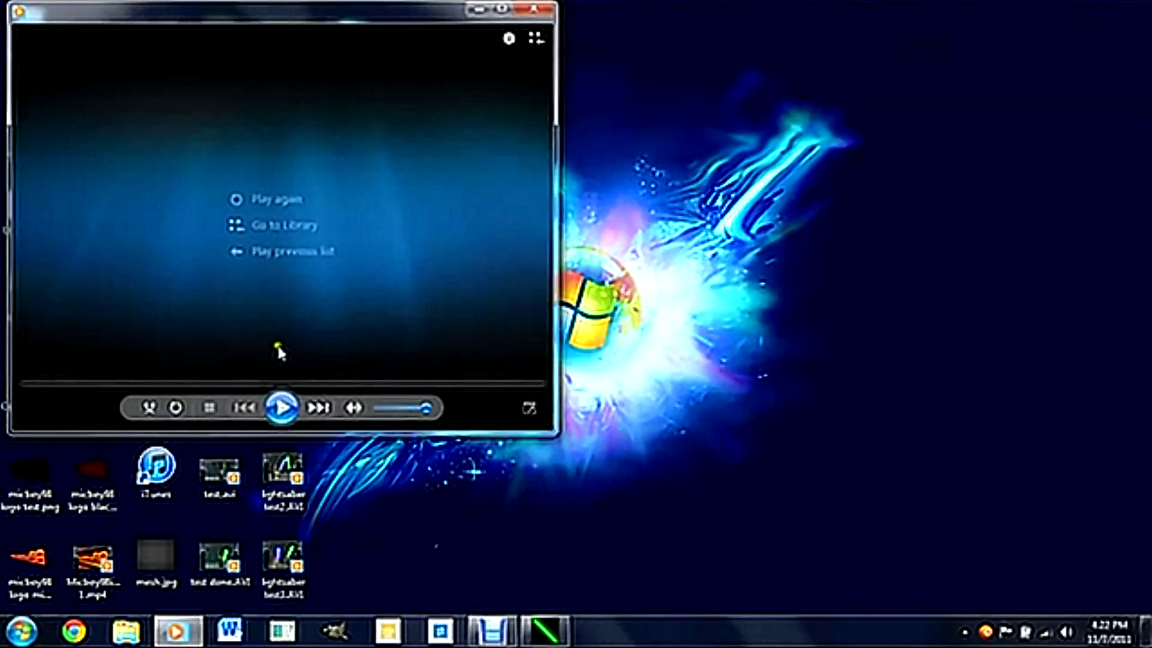
click(282, 407)
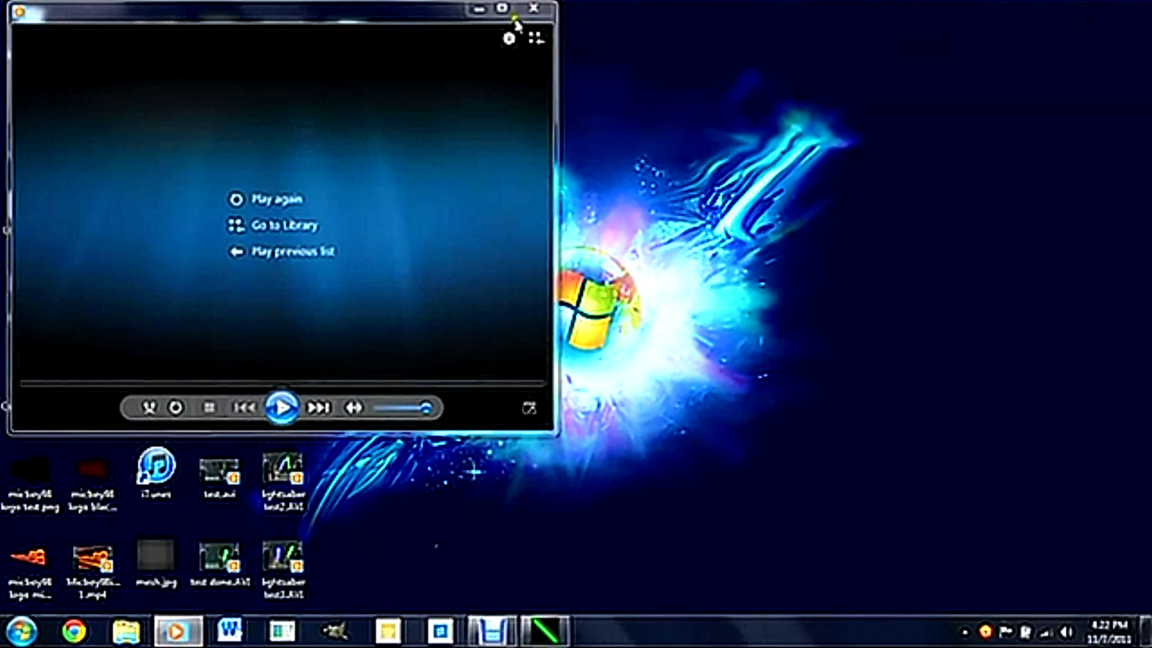
click(542, 12)
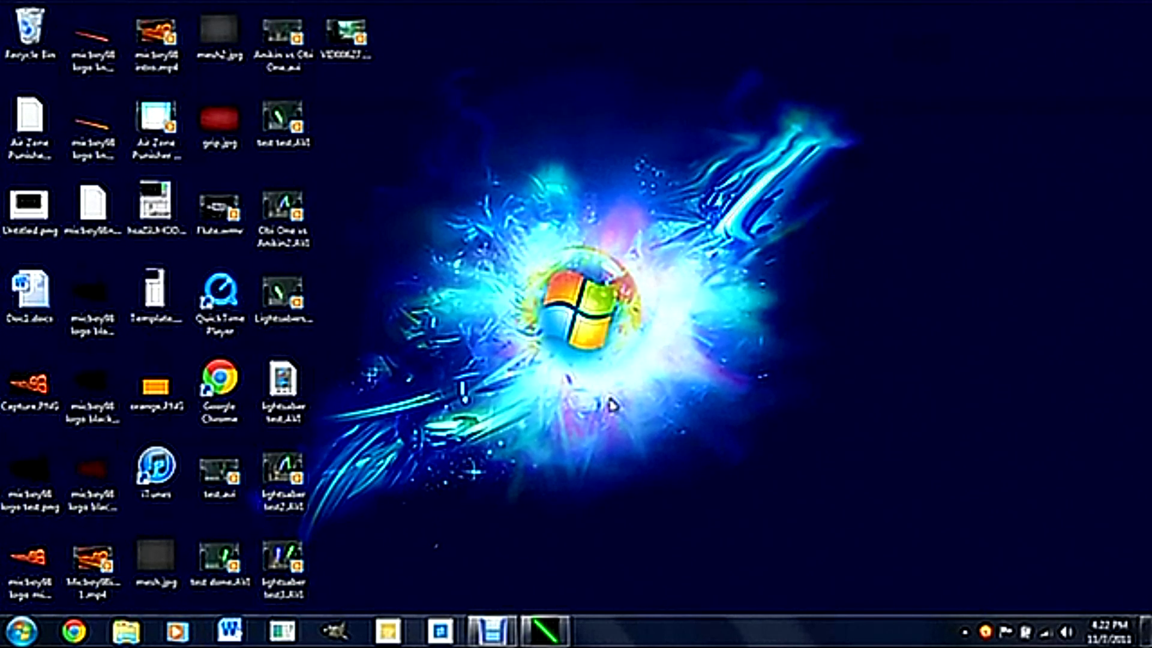
click(563, 626)
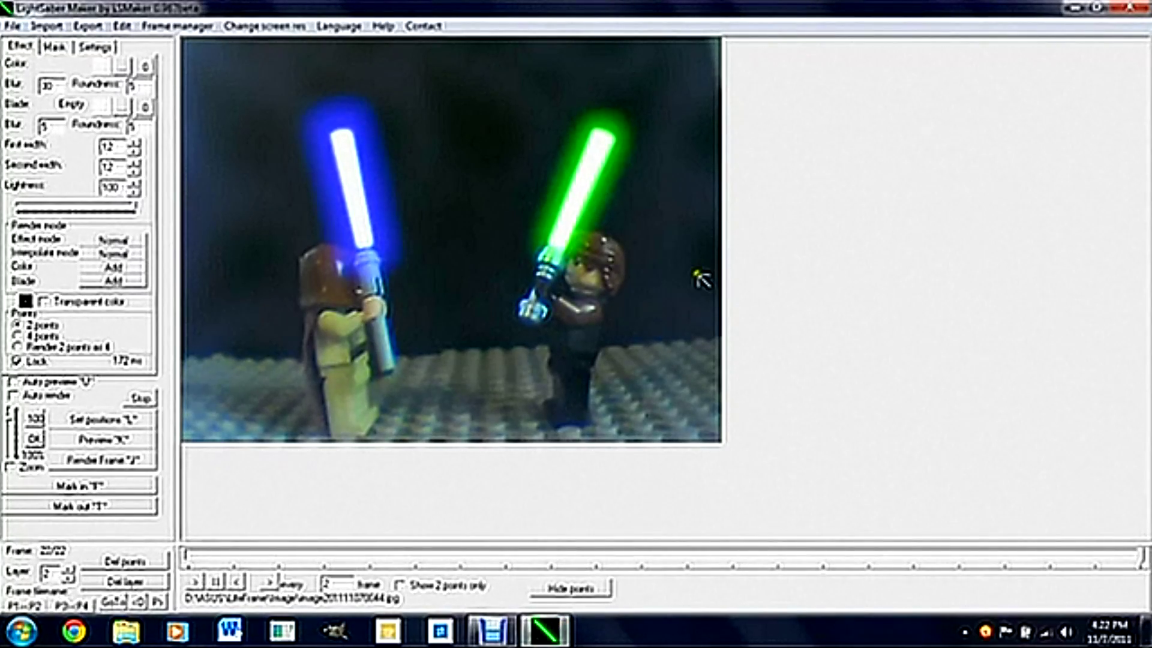